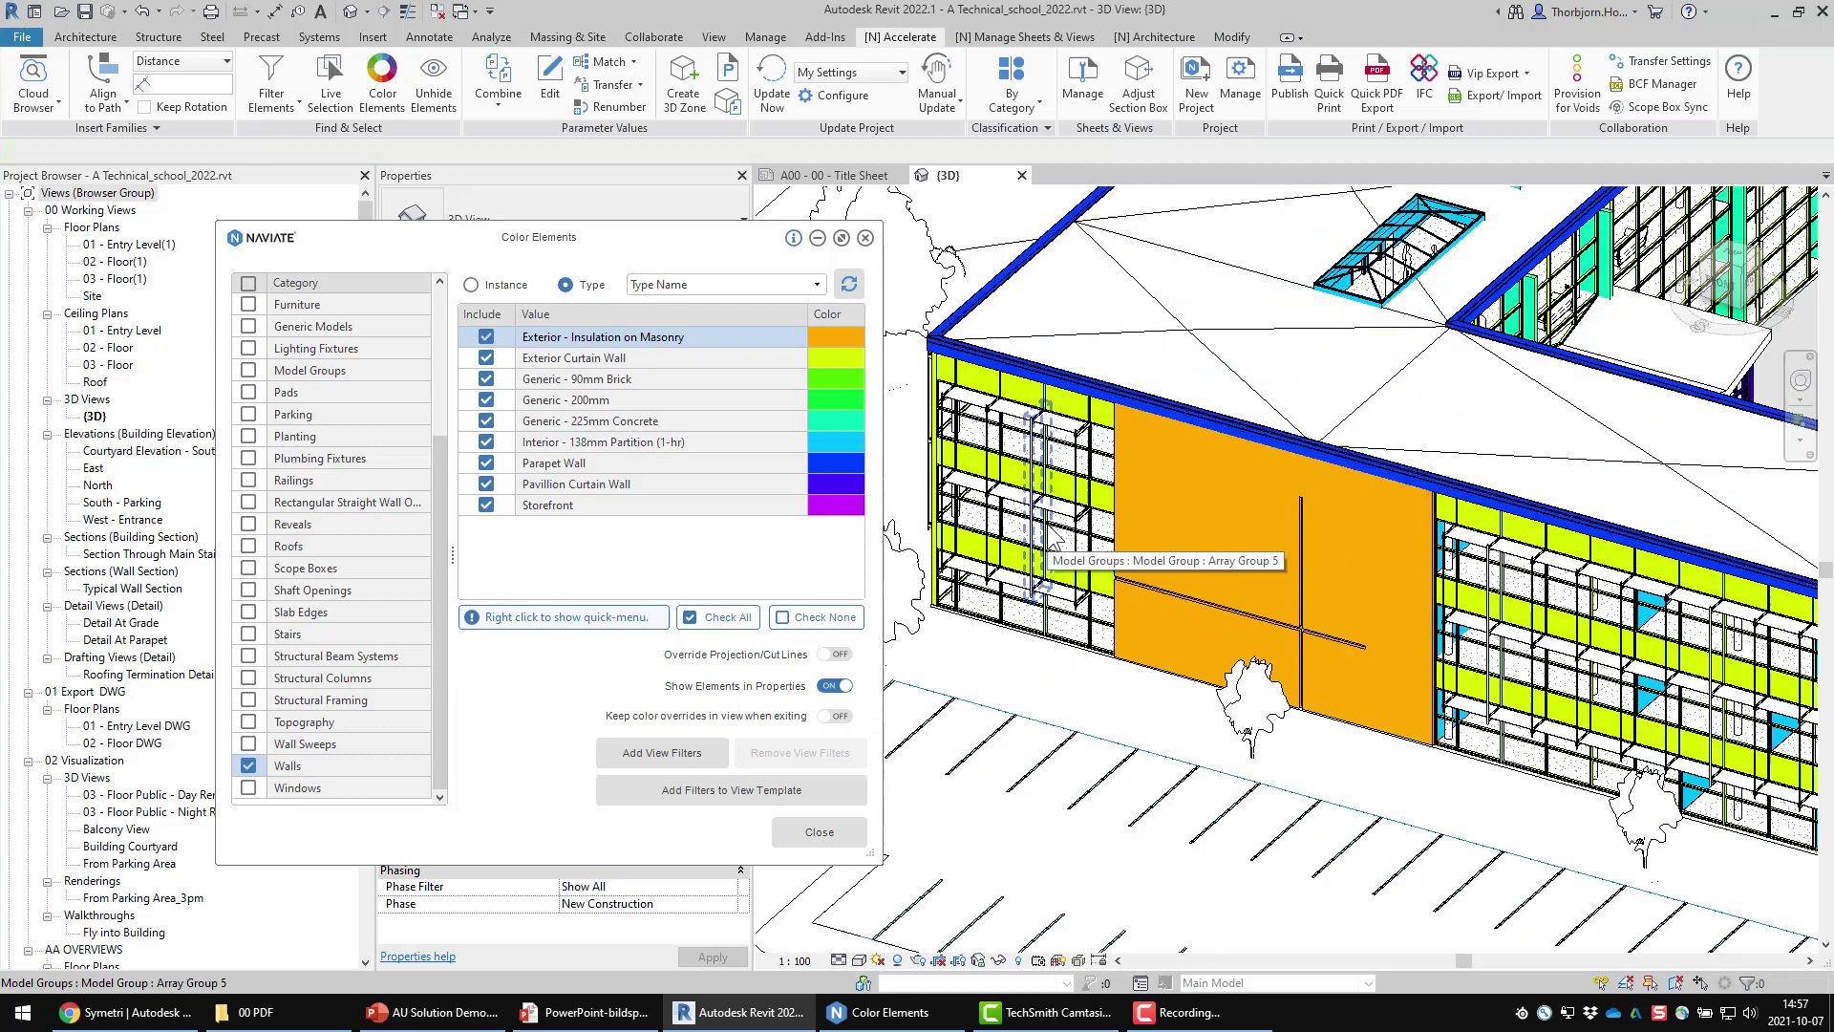
Delete the ACADEMY model text from the orange exterior wall in the 3D view
scroll(1060, 554, down, 3)
shift+middle_drag(1213, 633, 1458, 649)
middle_drag(1500, 515, 1615, 258)
shift+middle_drag(1194, 420, 1118, 383)
scroll(1146, 387, up, 5)
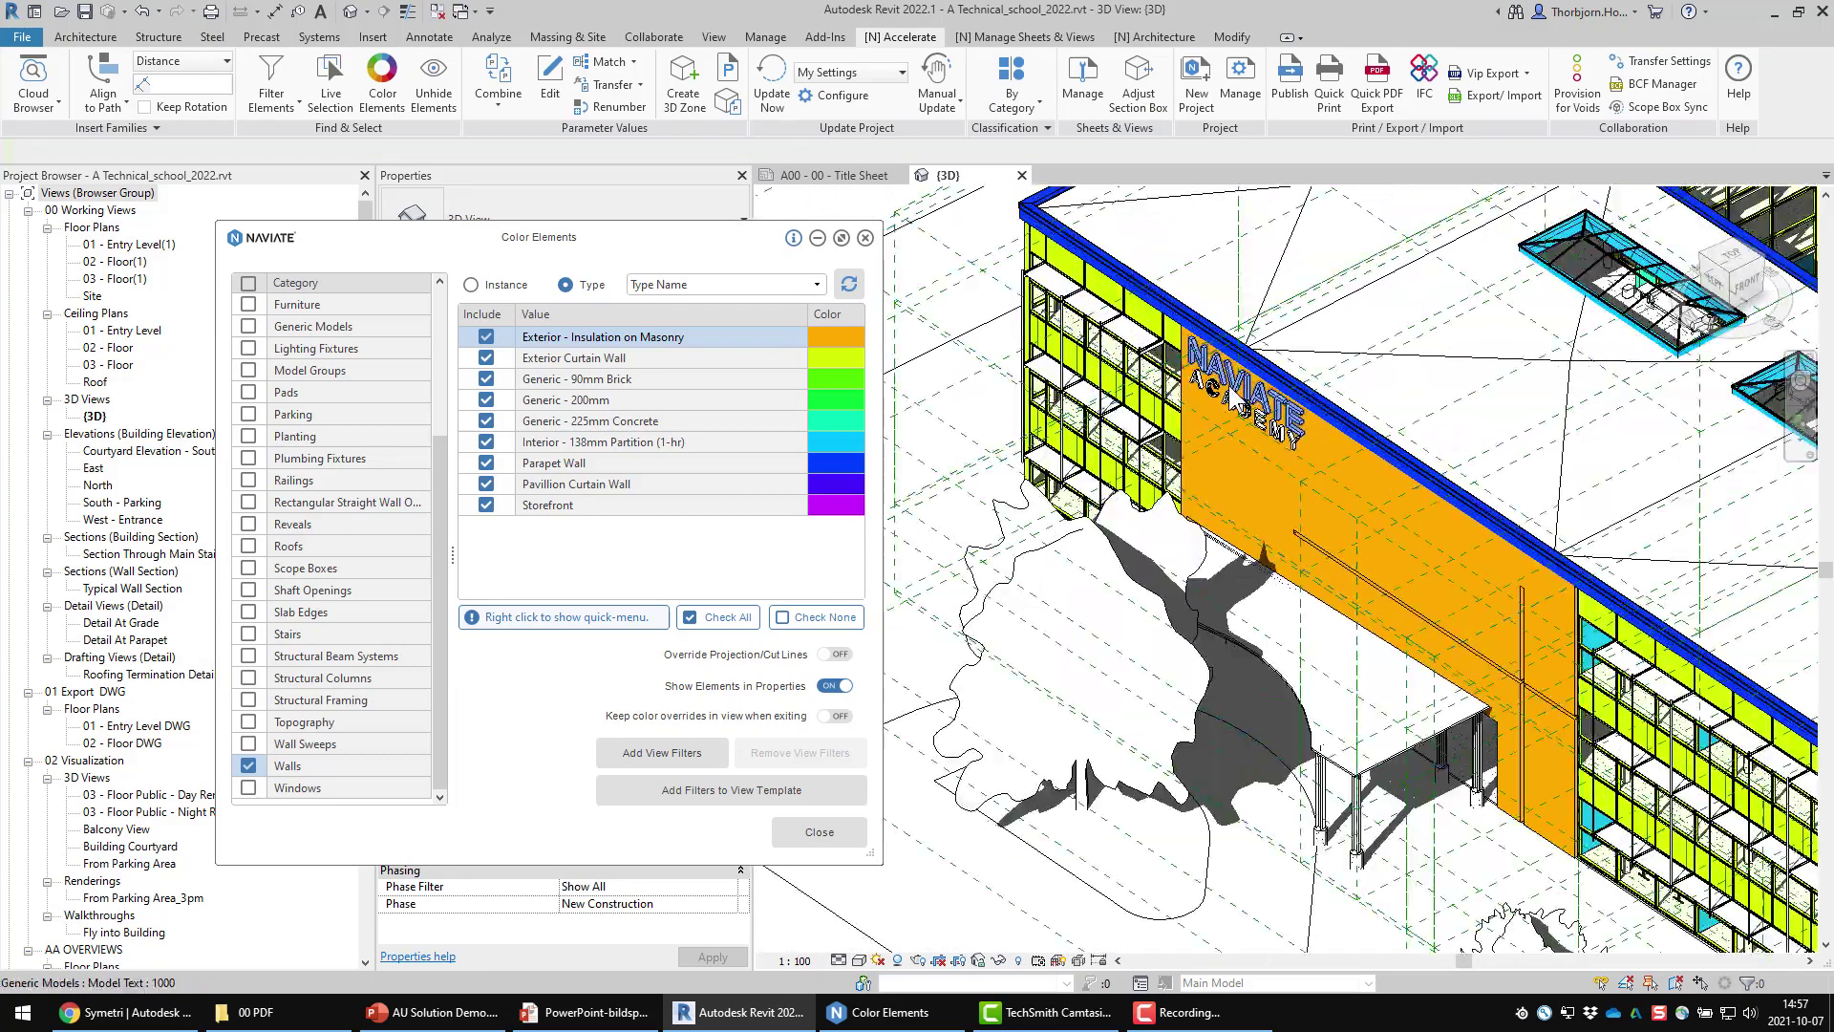
click(1245, 440)
key(Delete)
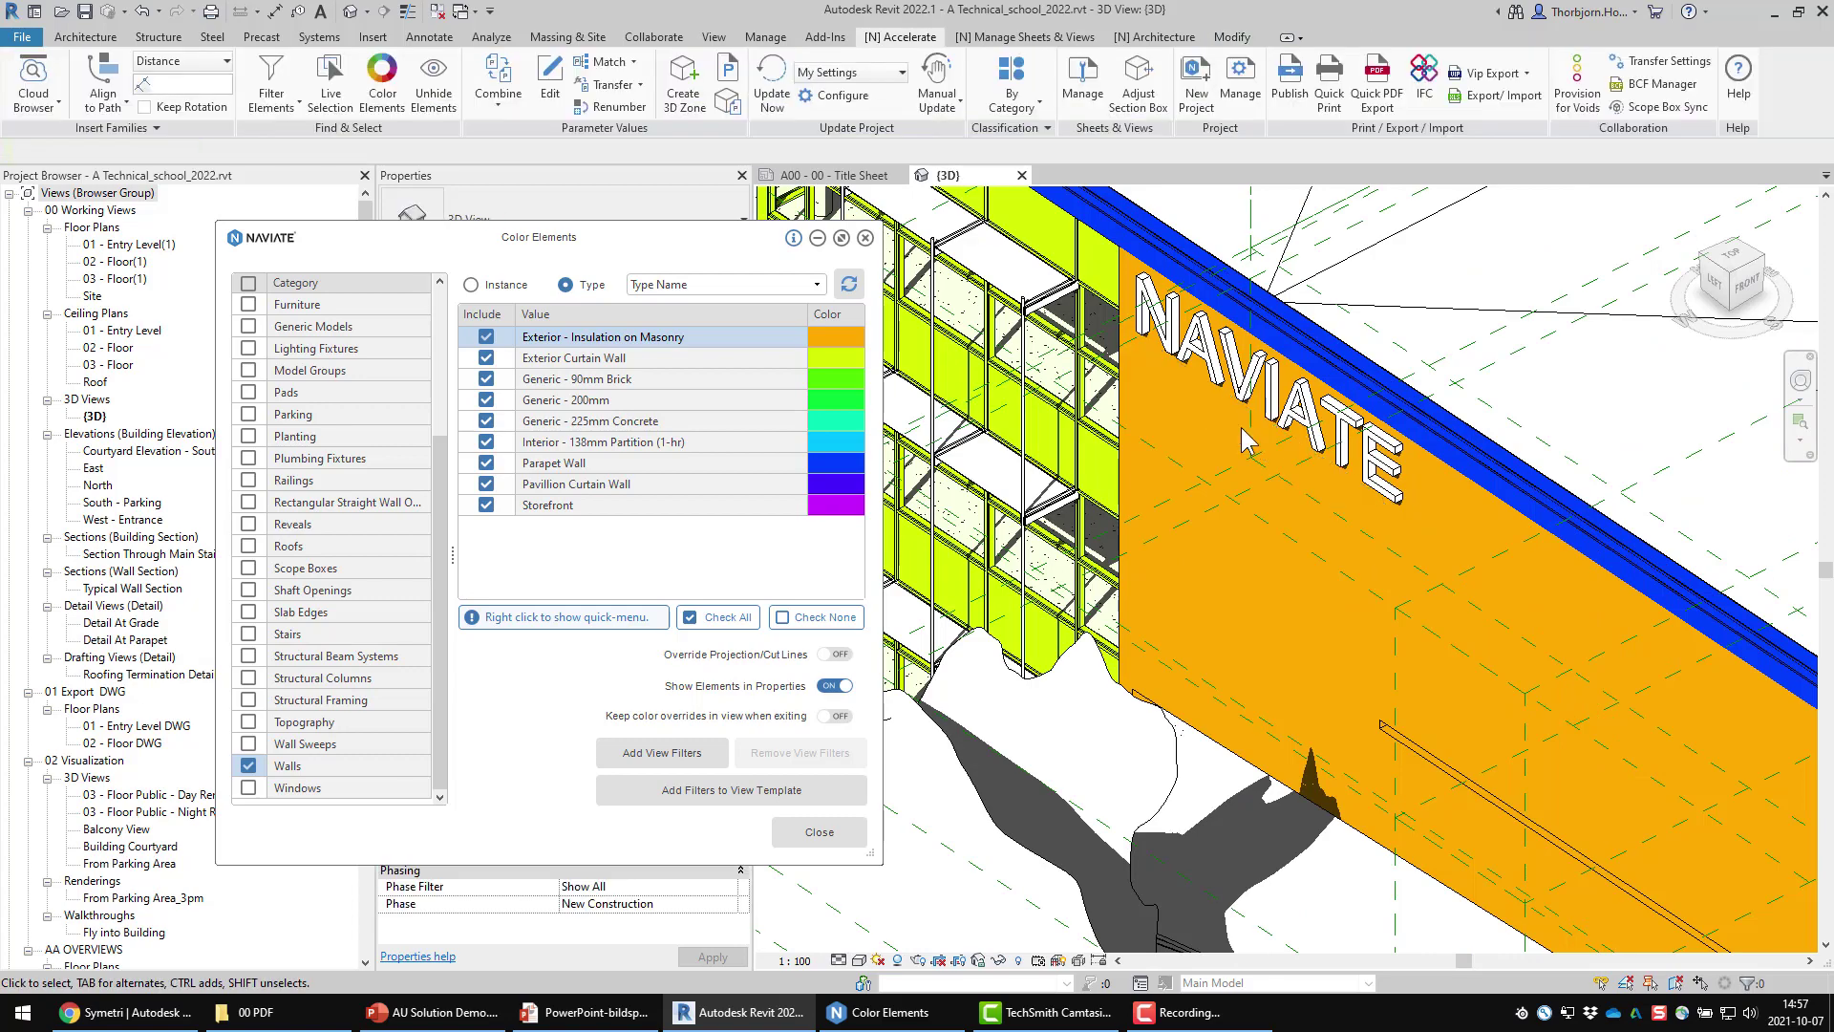
Close the wall colouring of the 3D view and open the 02 - Floor ceiling plan
scroll(1242, 608, down, 10)
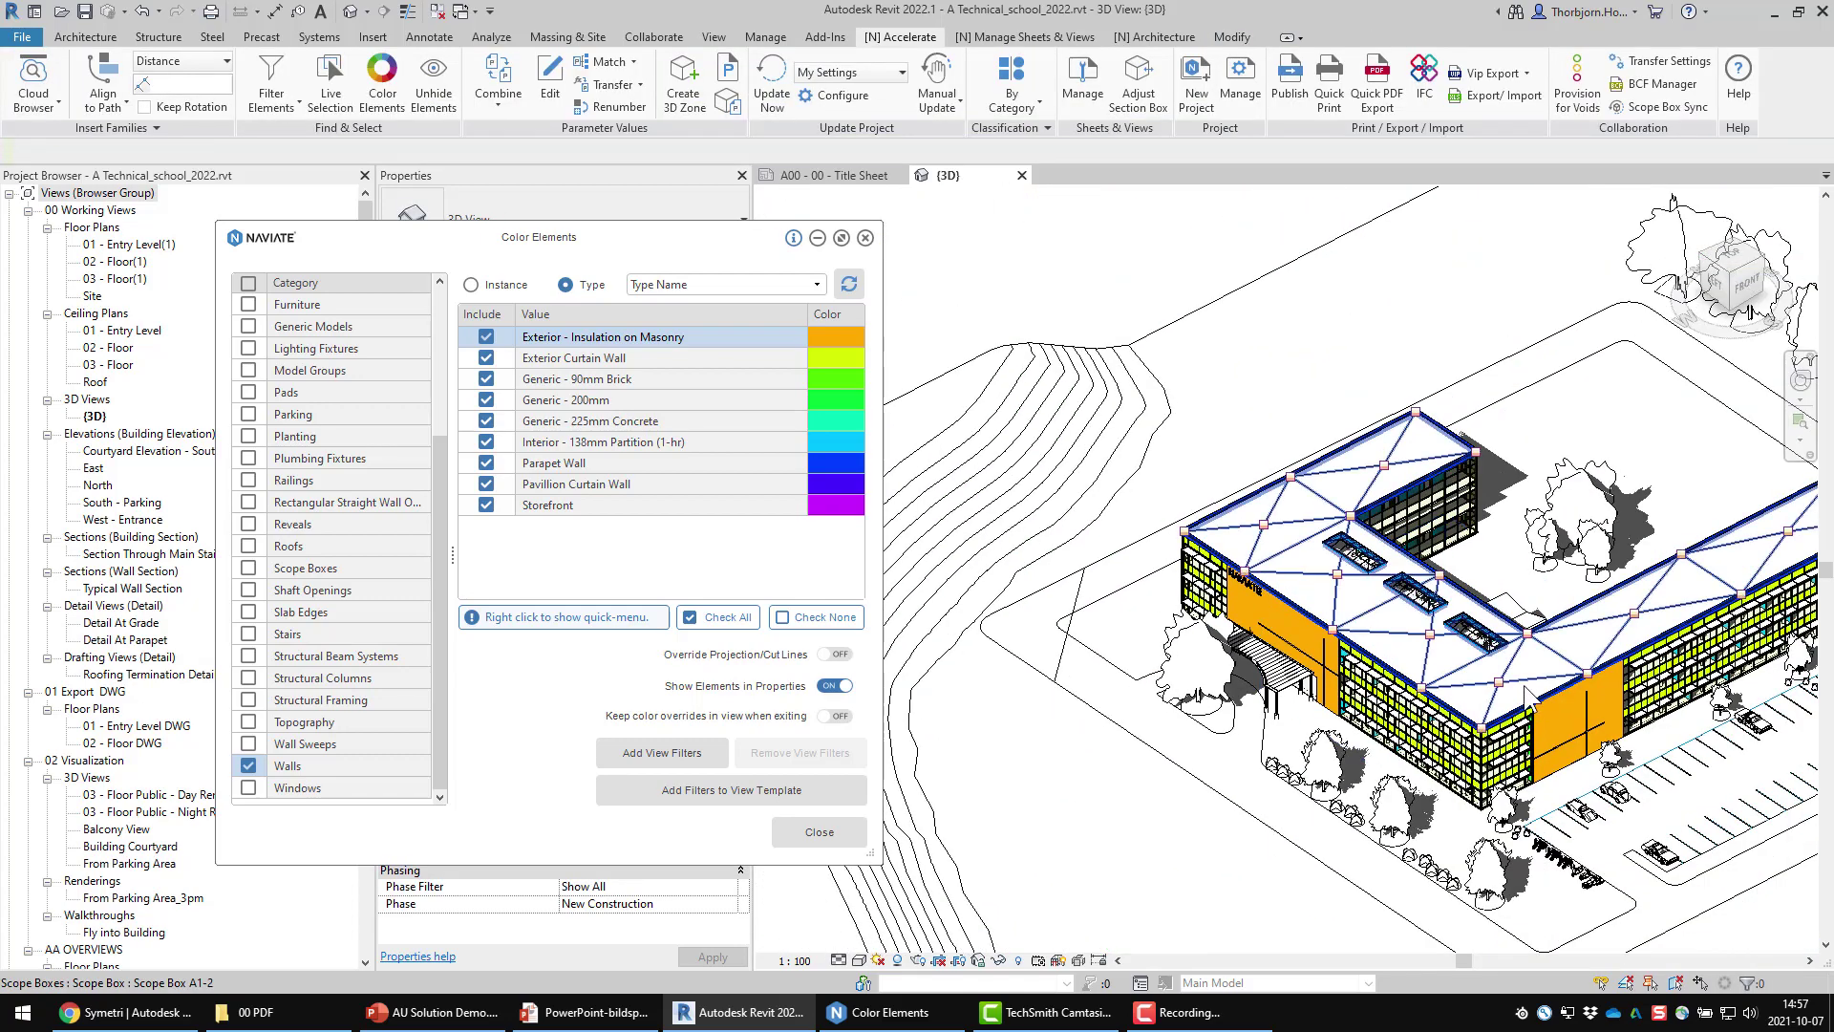
shift+middle_drag(1299, 618, 680, 292)
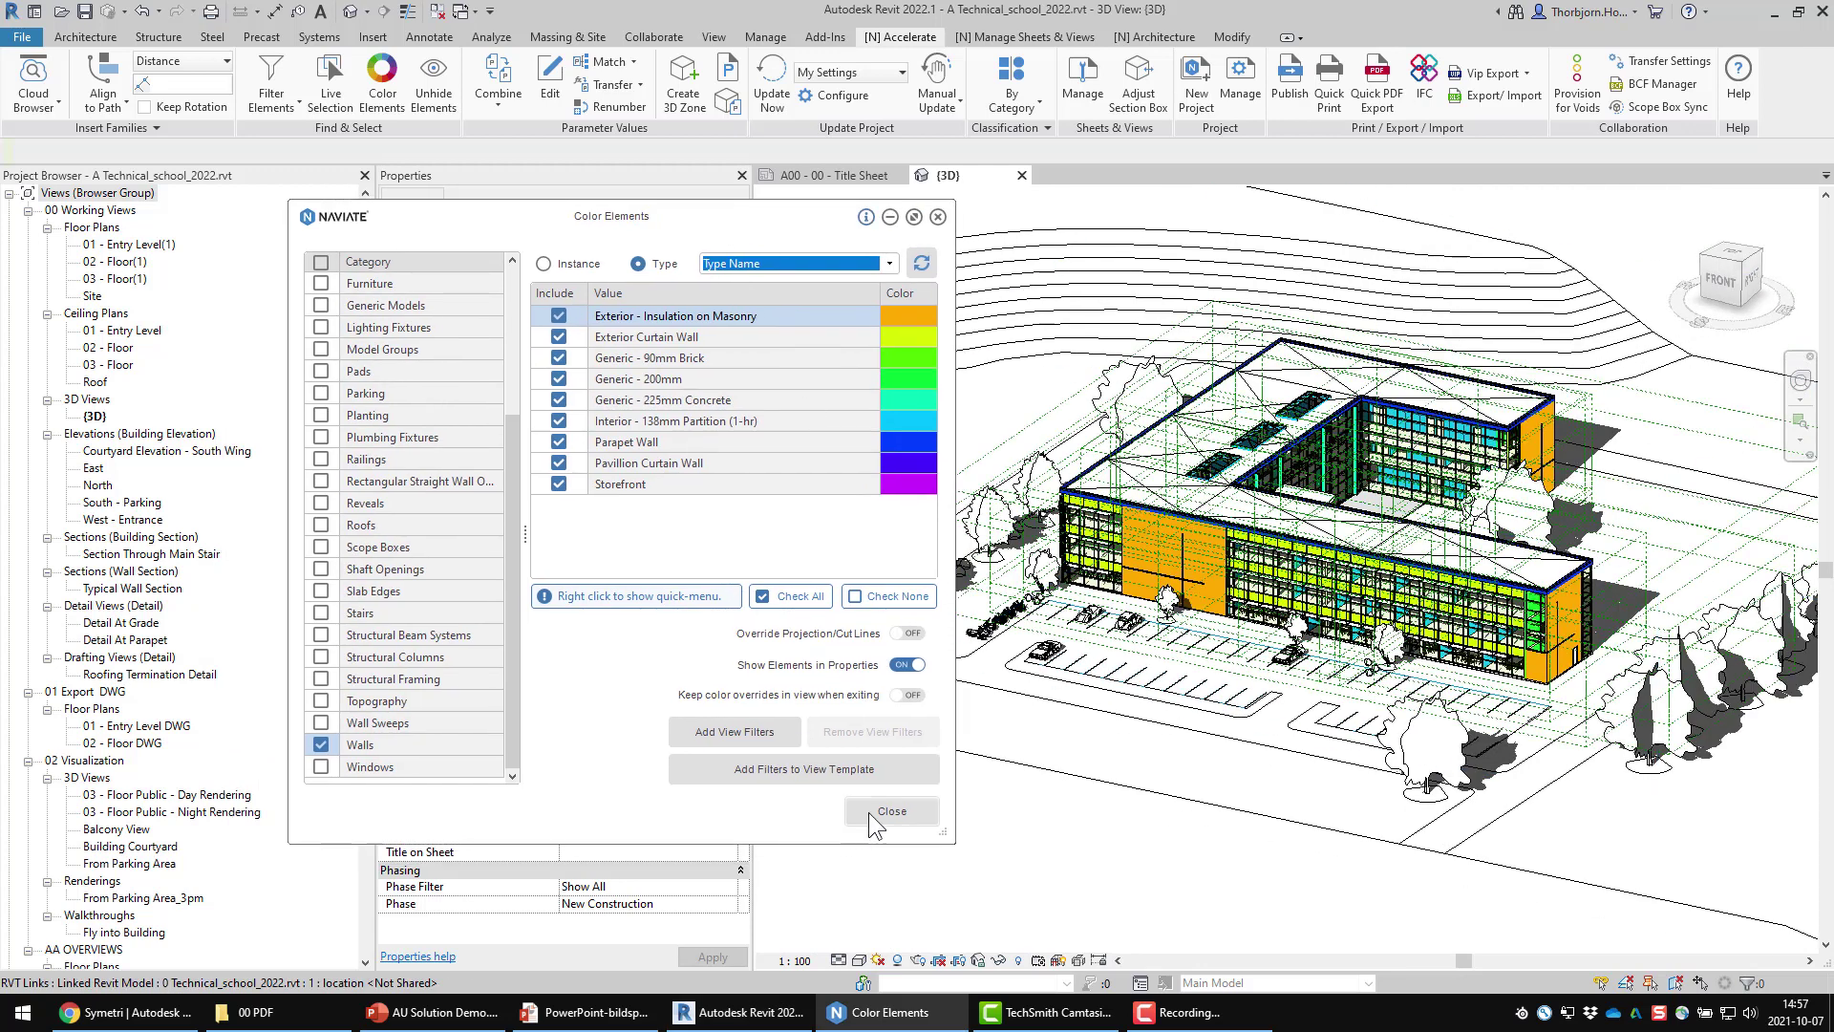
click(874, 811)
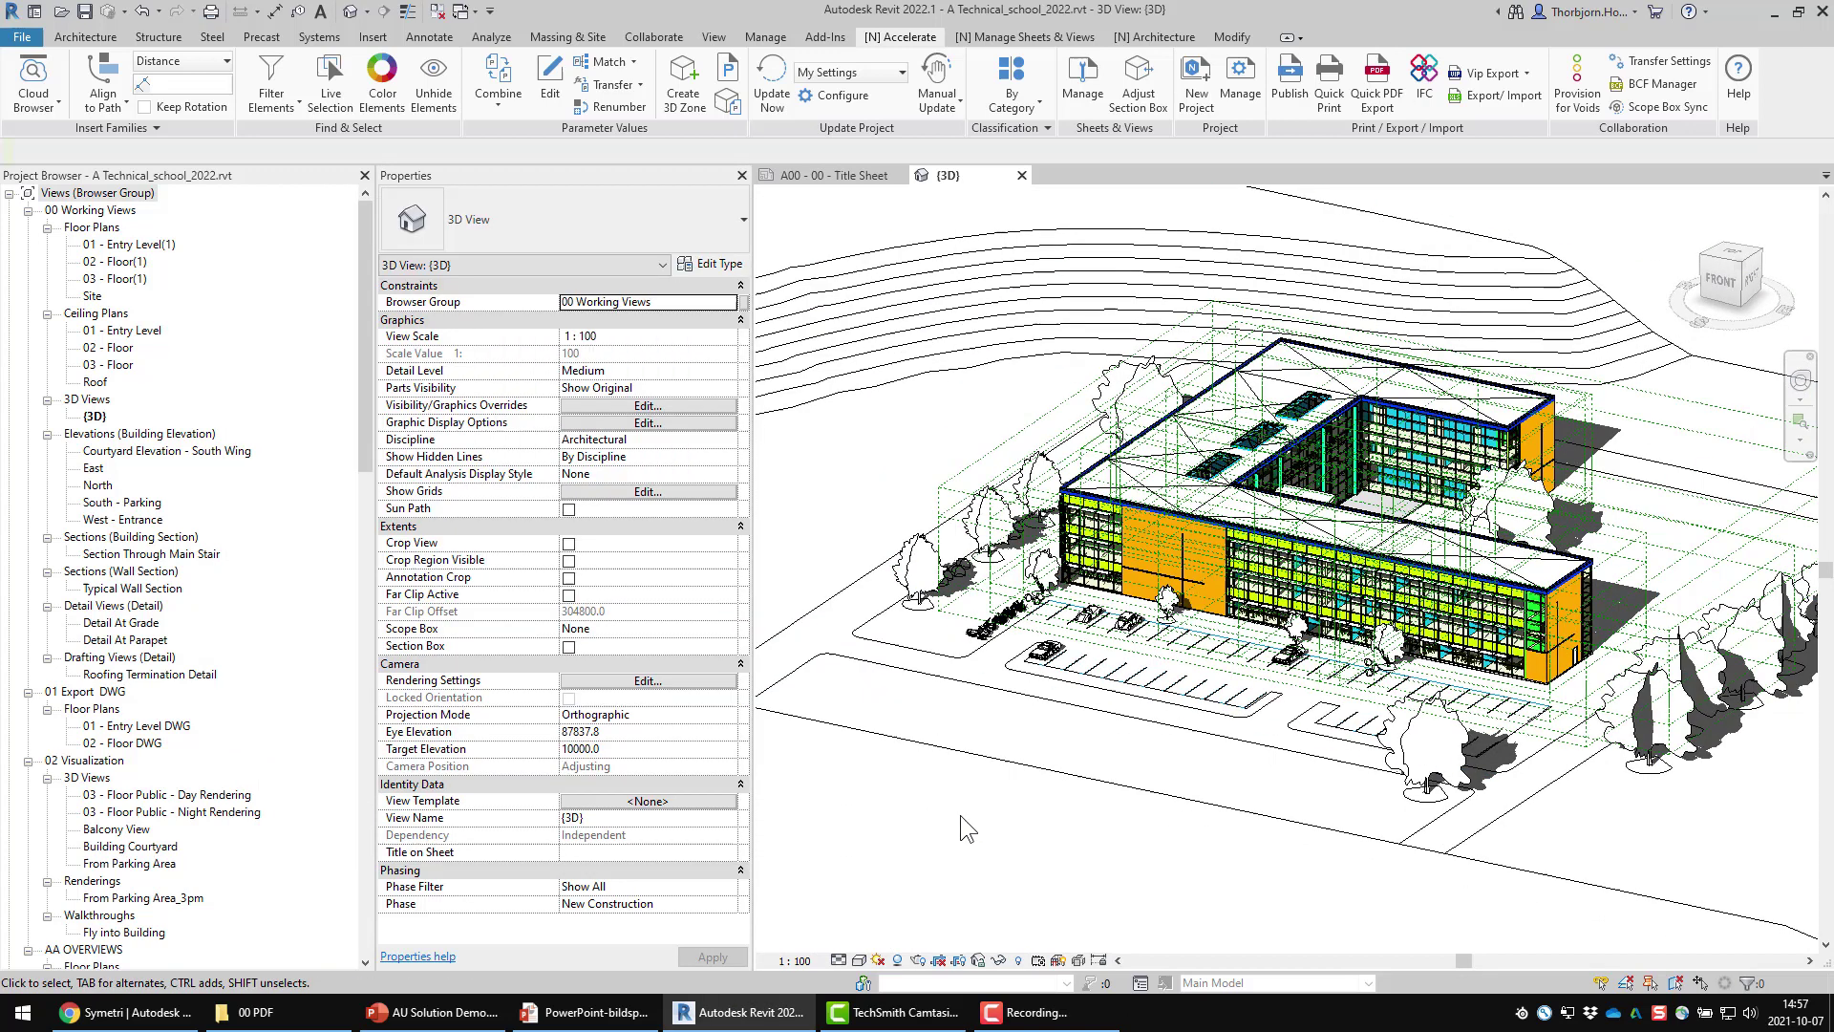
click(118, 347)
double_click(118, 347)
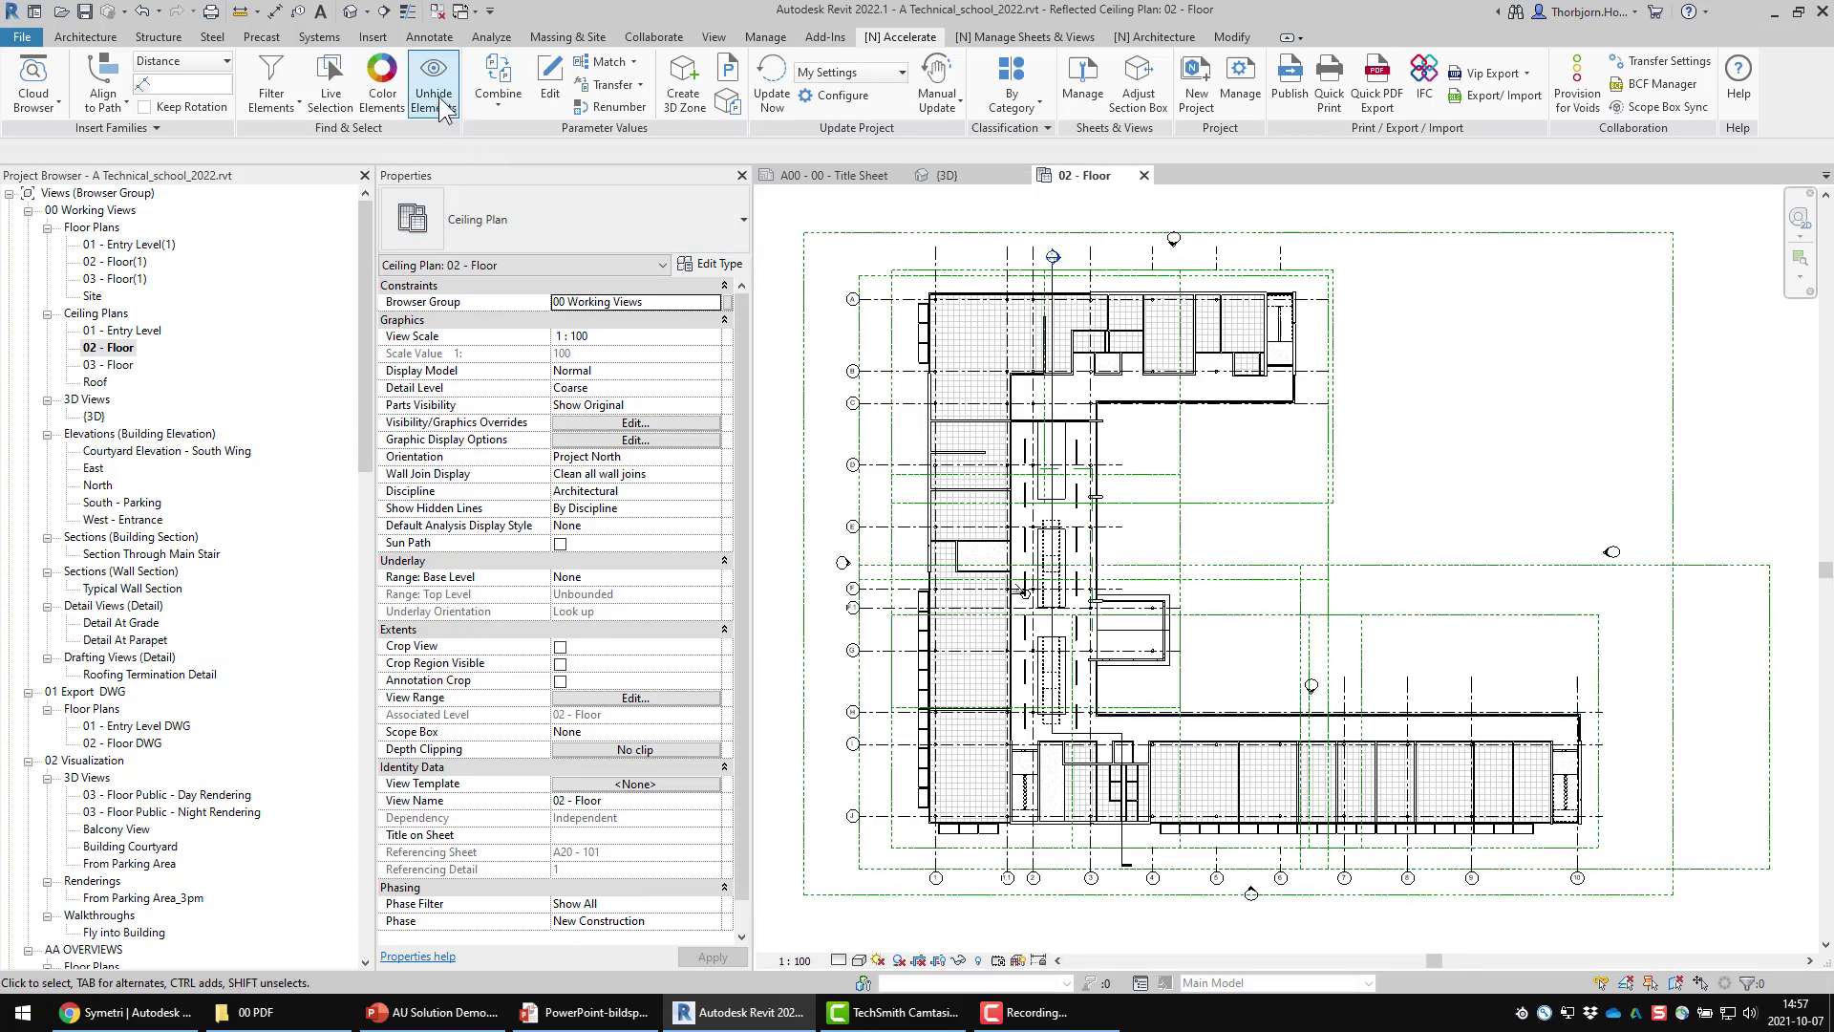
Run Color Elements on the Ceilings category, colouring by the instance parameter Height Offset From Level
click(382, 95)
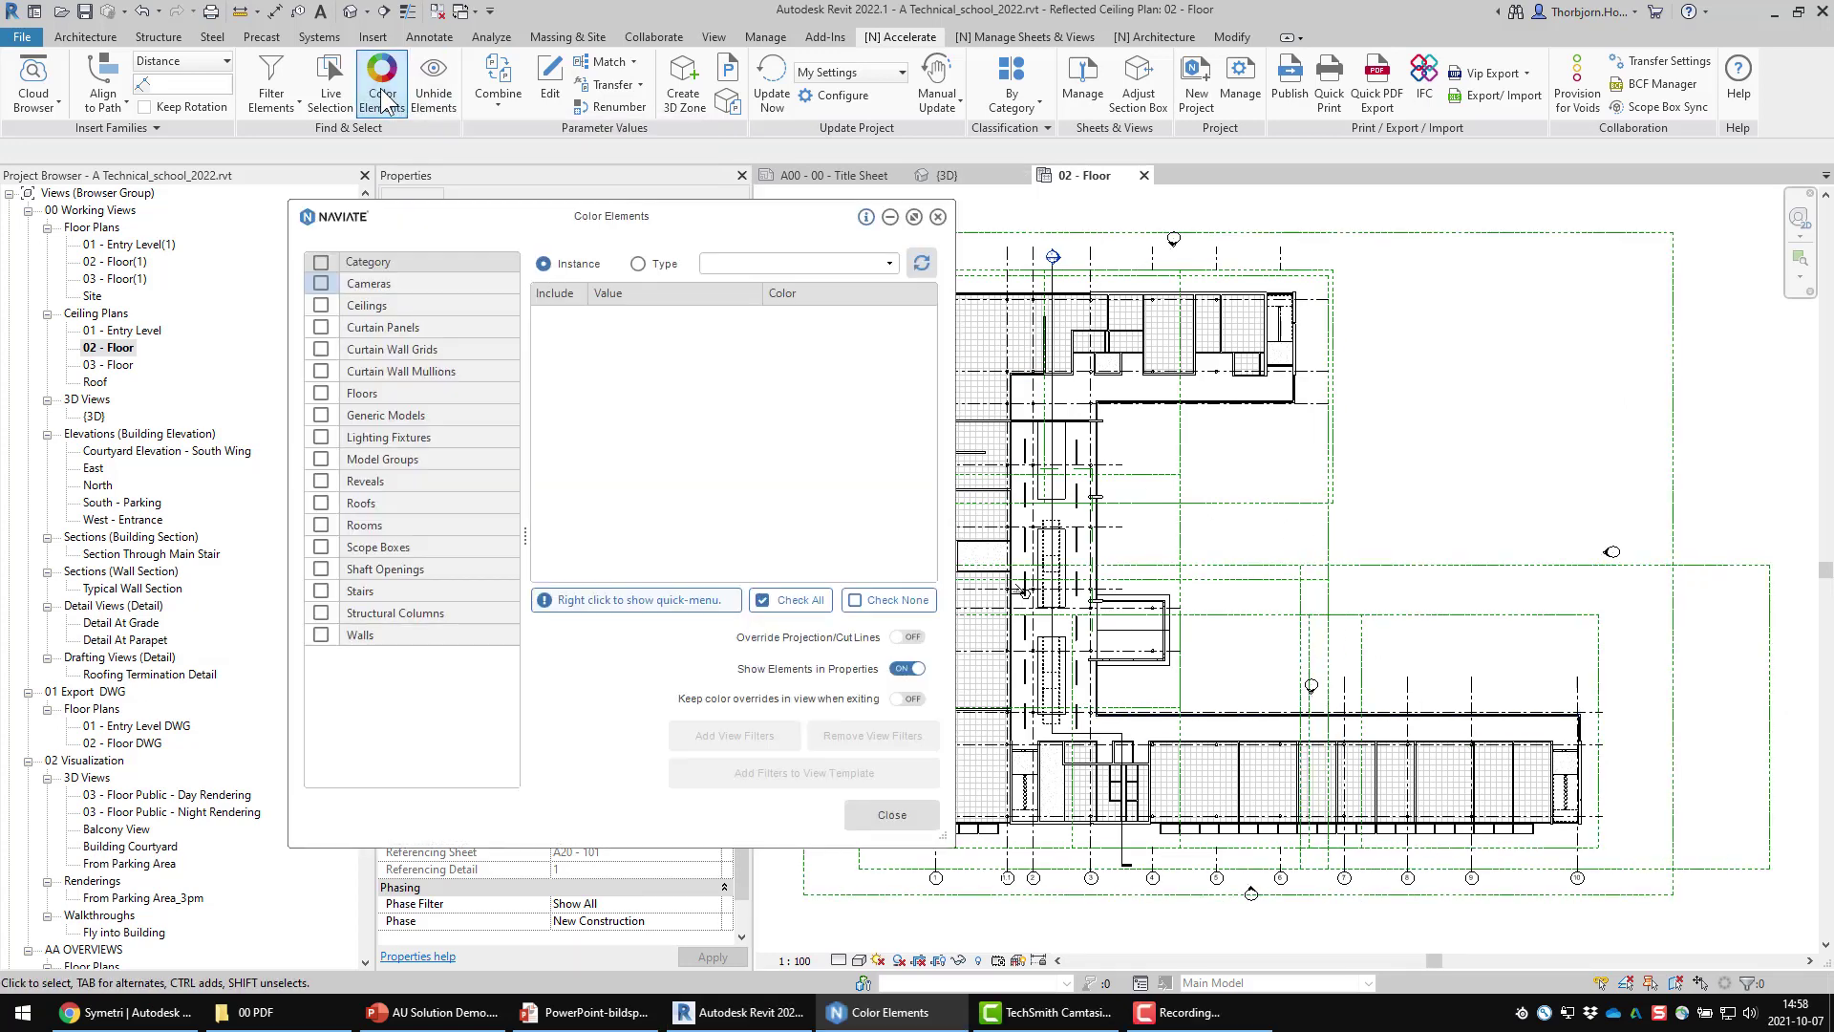
click(322, 306)
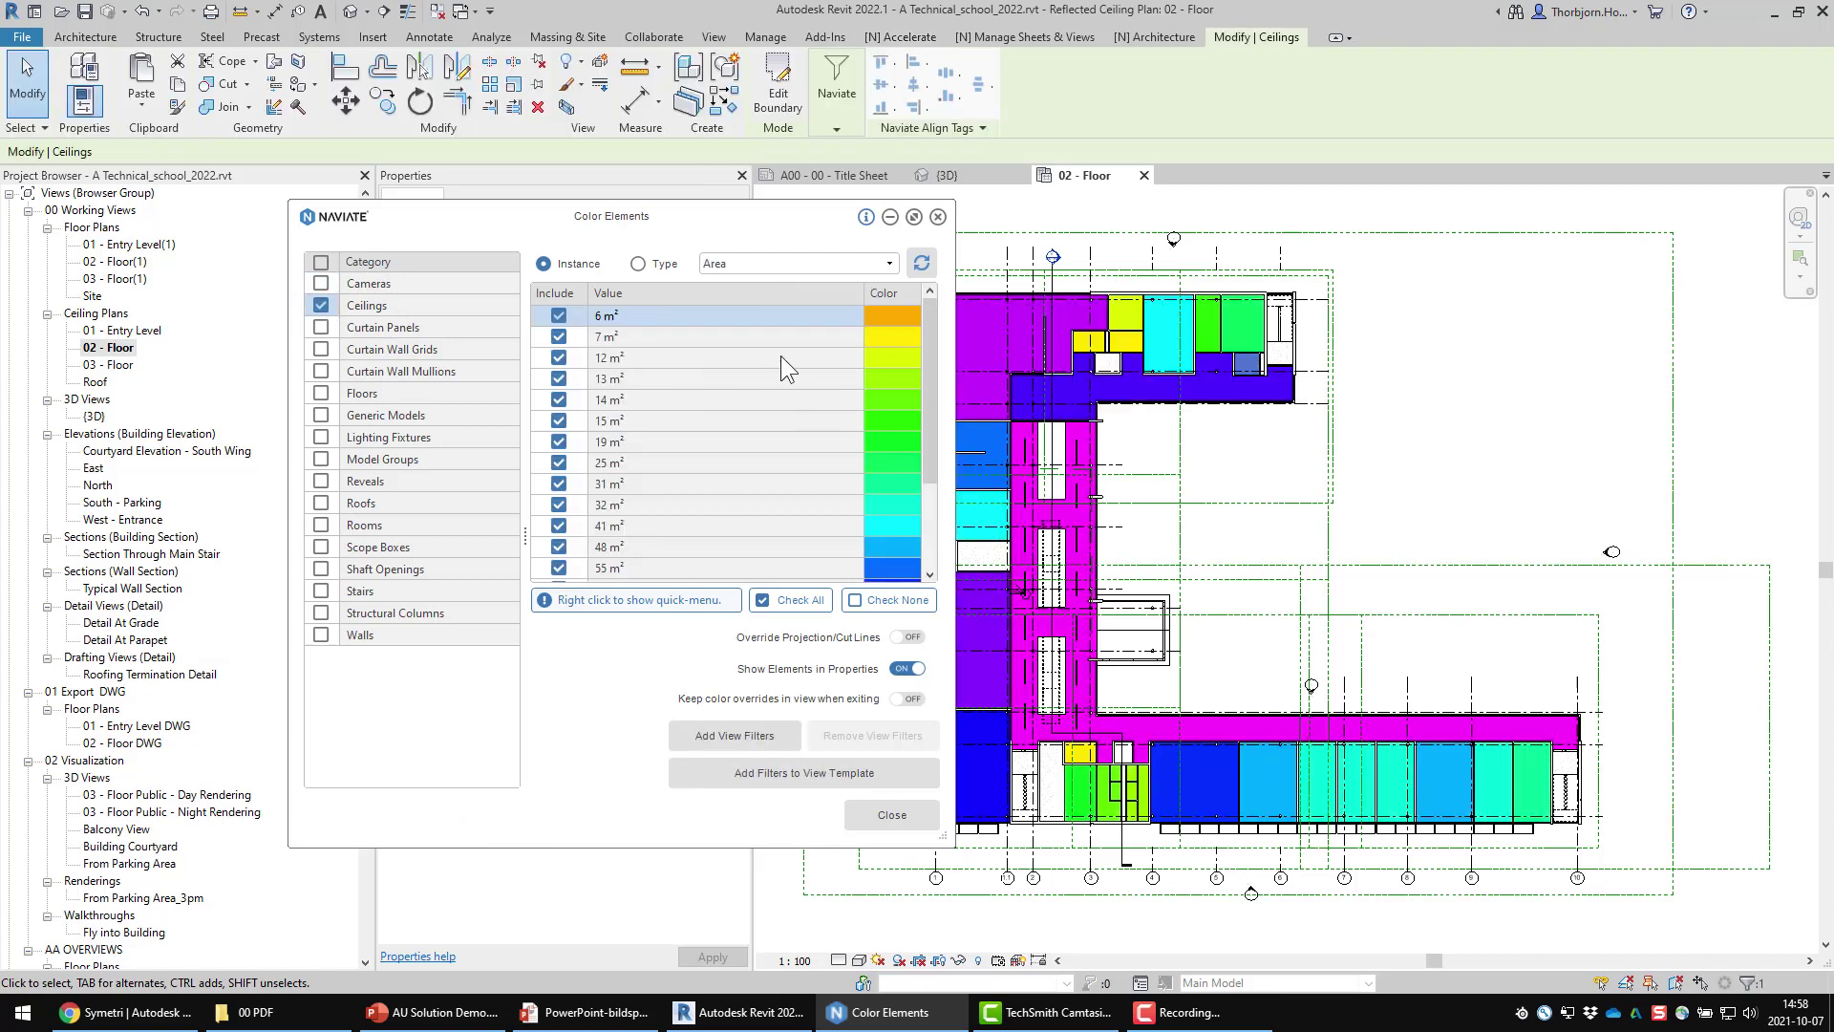
click(856, 262)
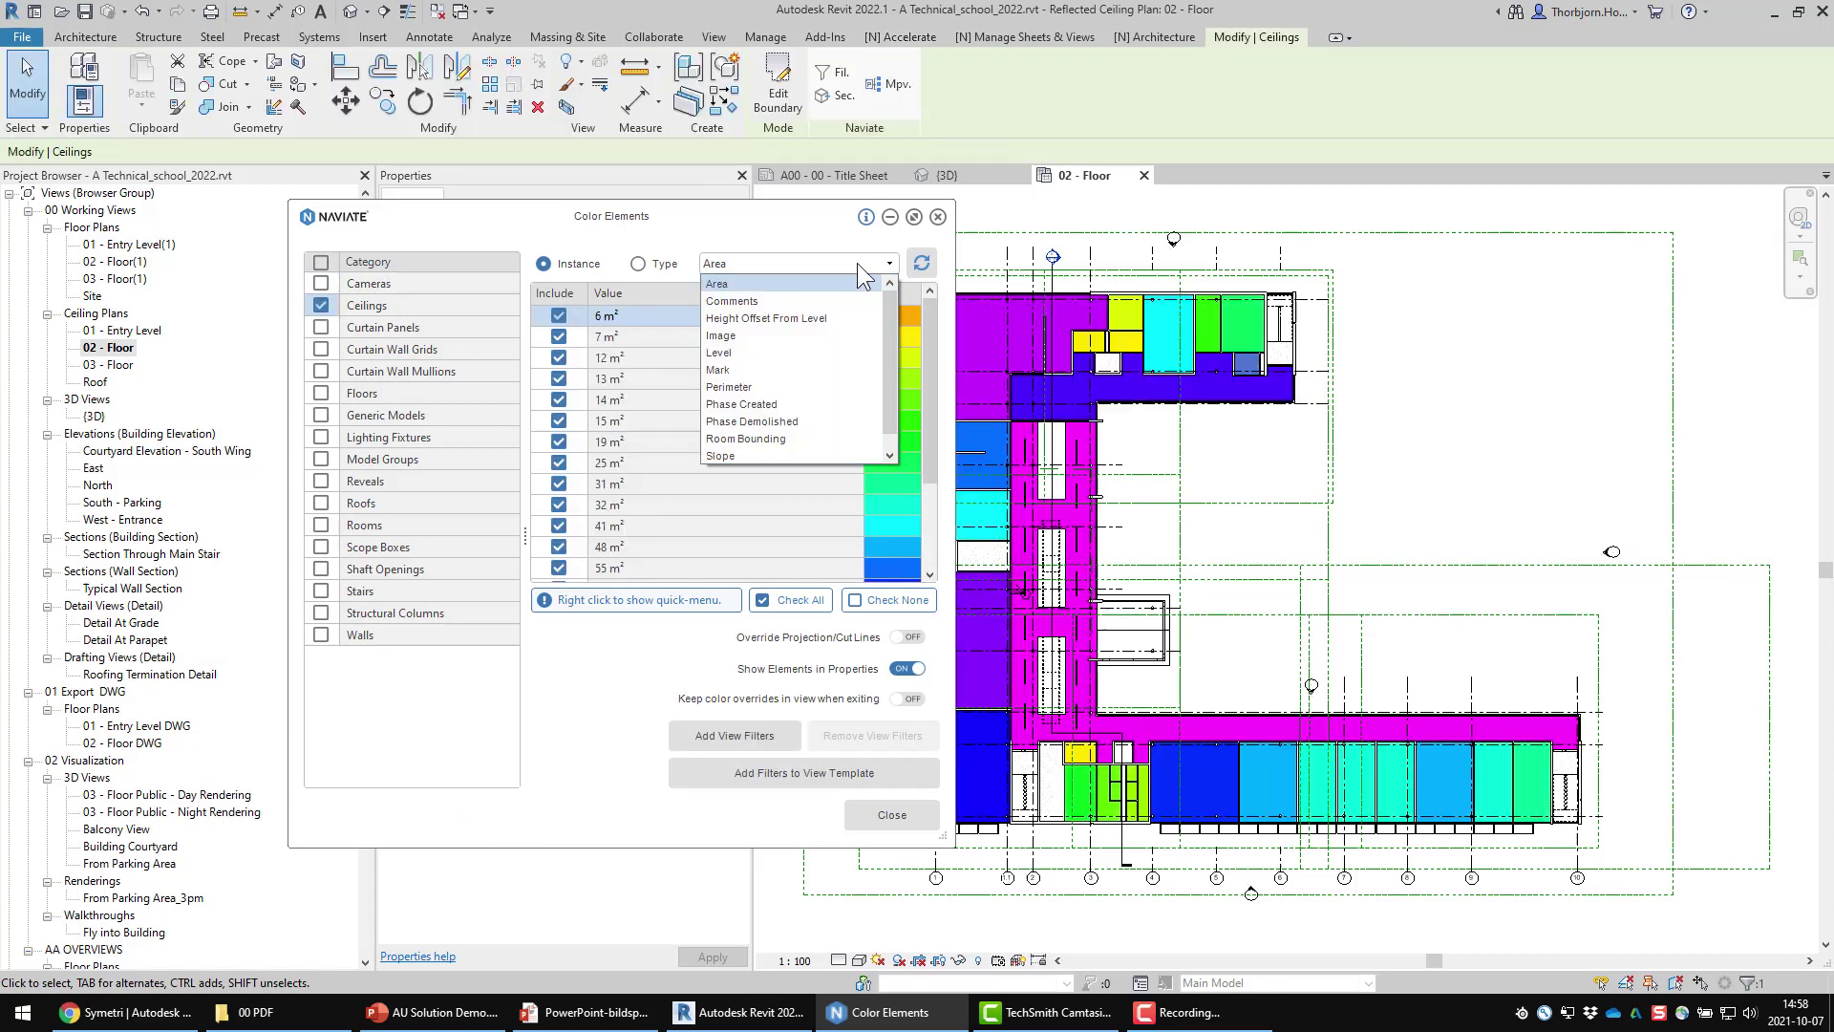
click(817, 317)
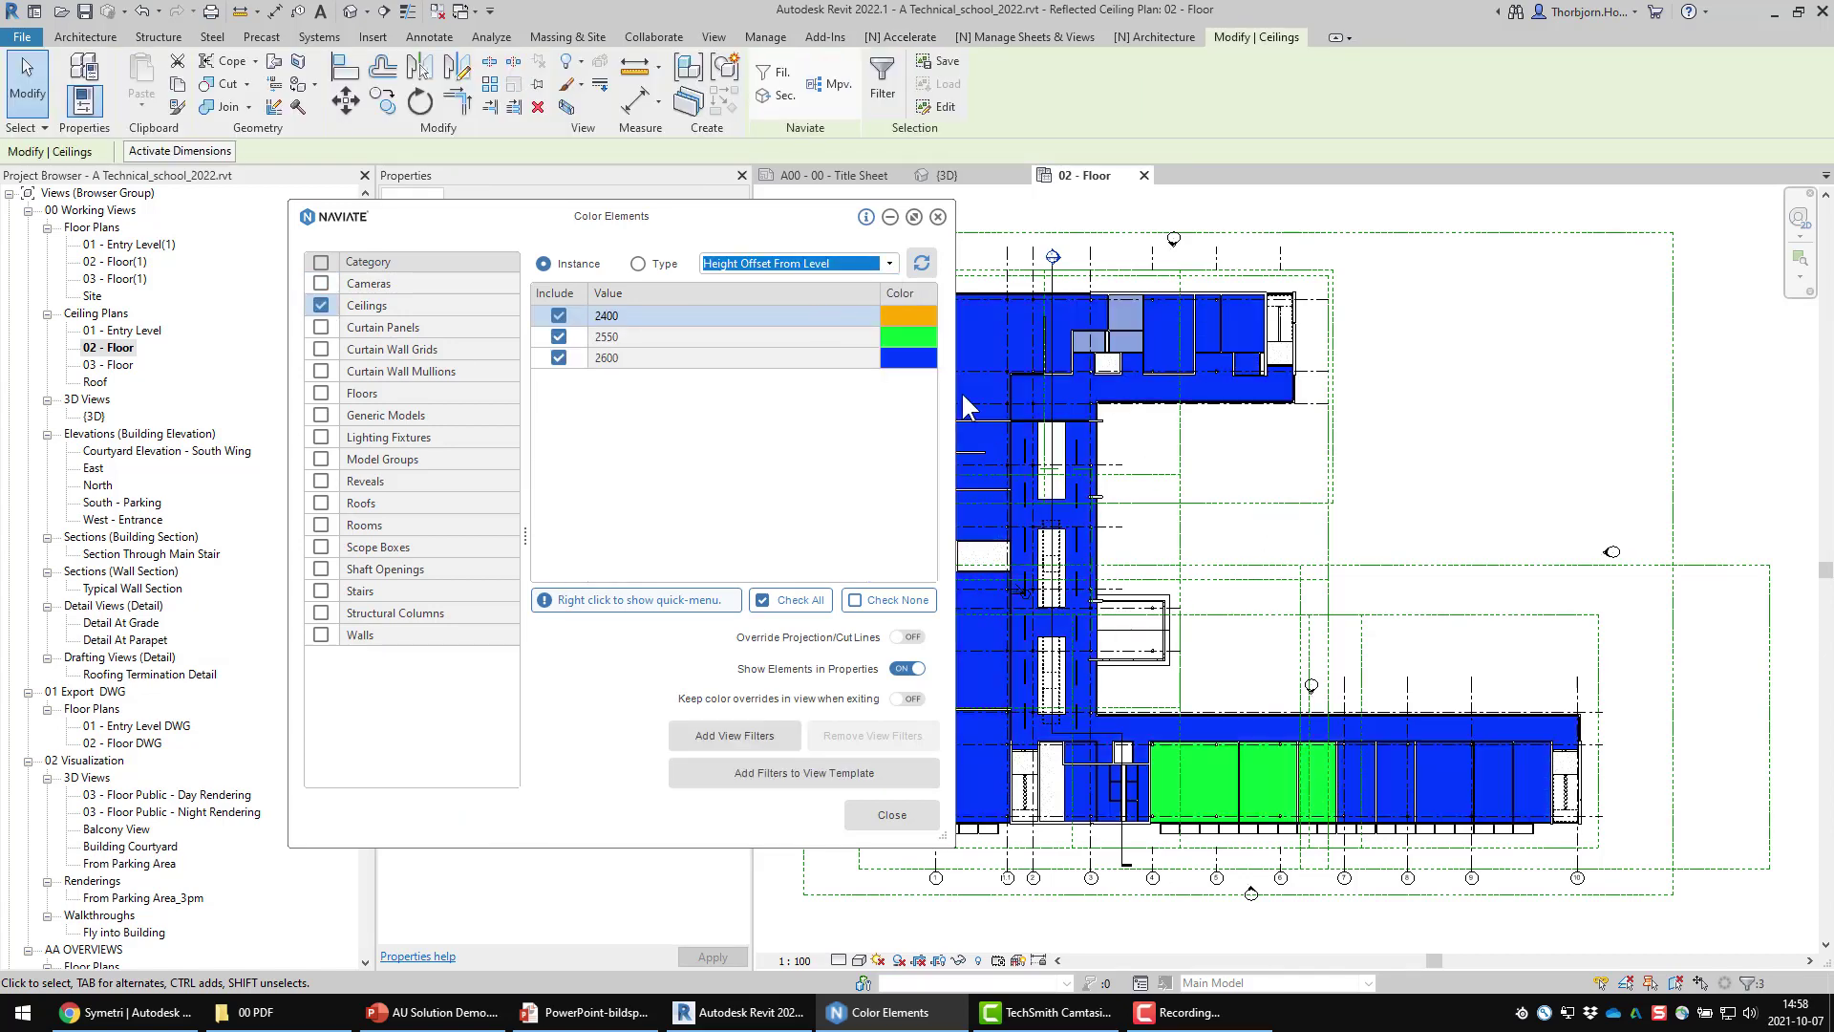
Change the colour of the 2600 ceiling height value to grey, RGB 192-192-192
double_click(915, 361)
click(846, 474)
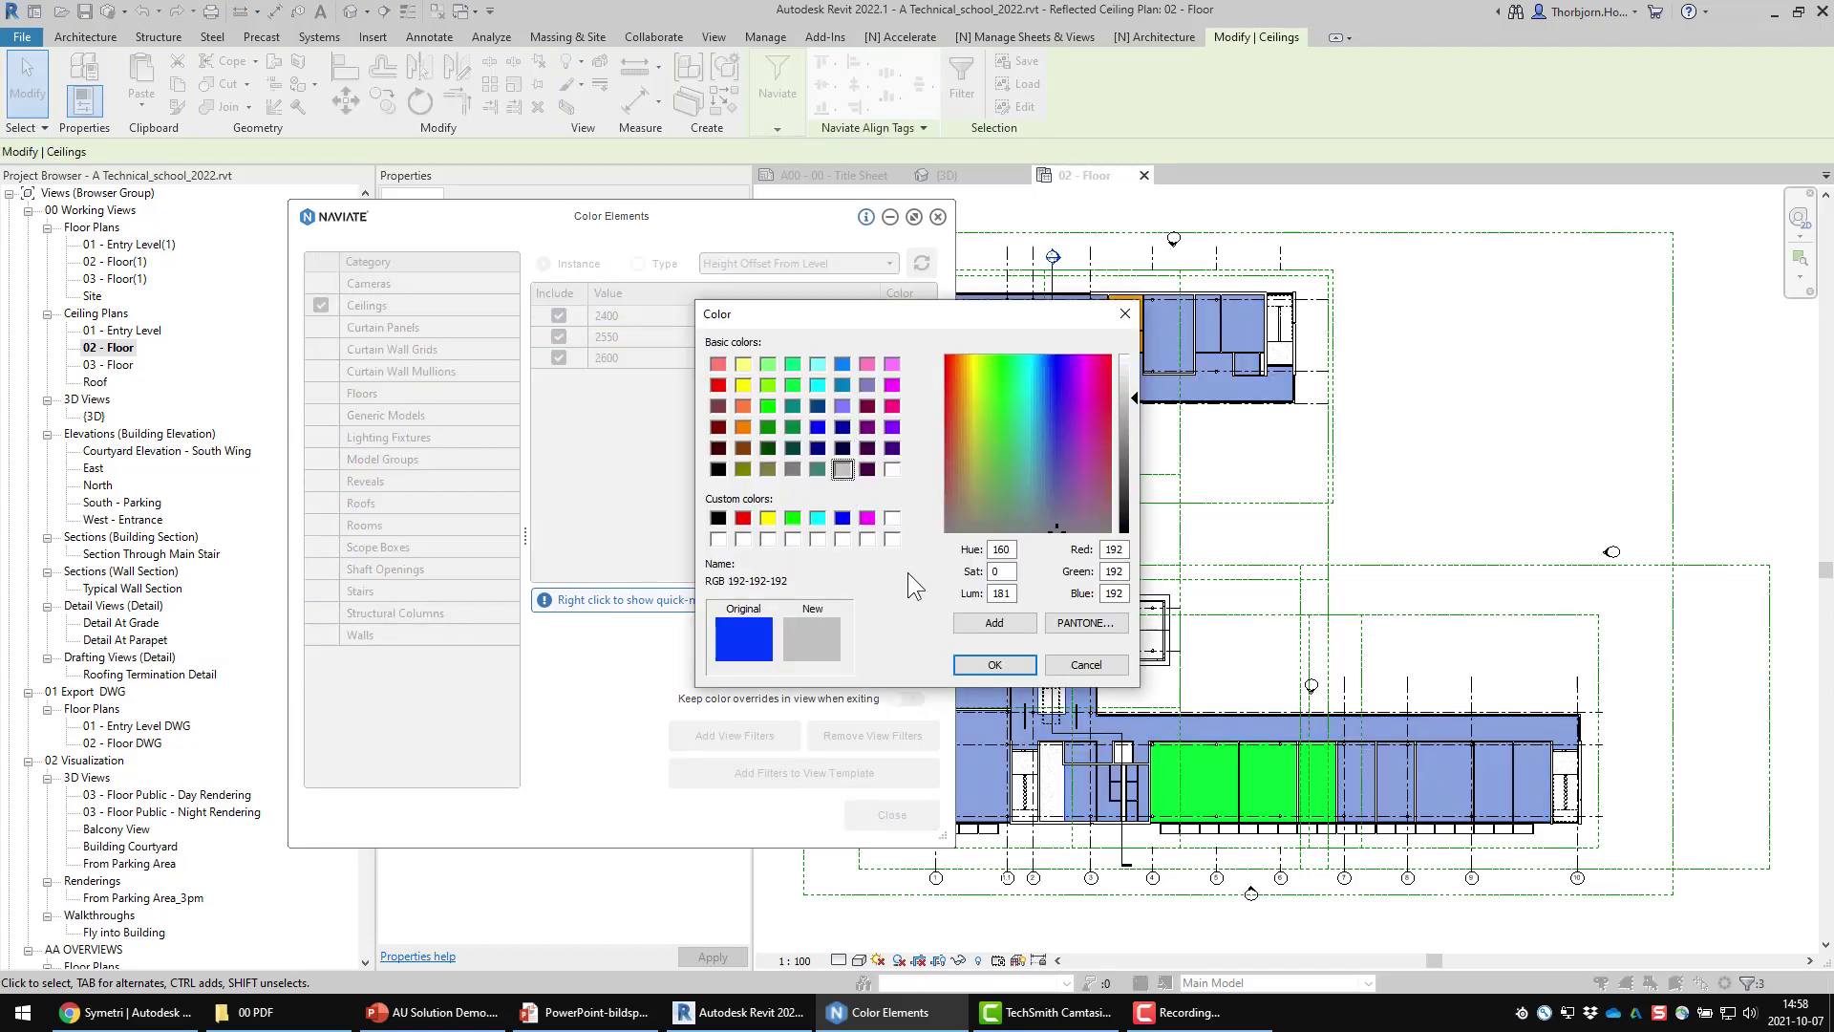
click(990, 663)
middle_drag(1282, 540, 1480, 538)
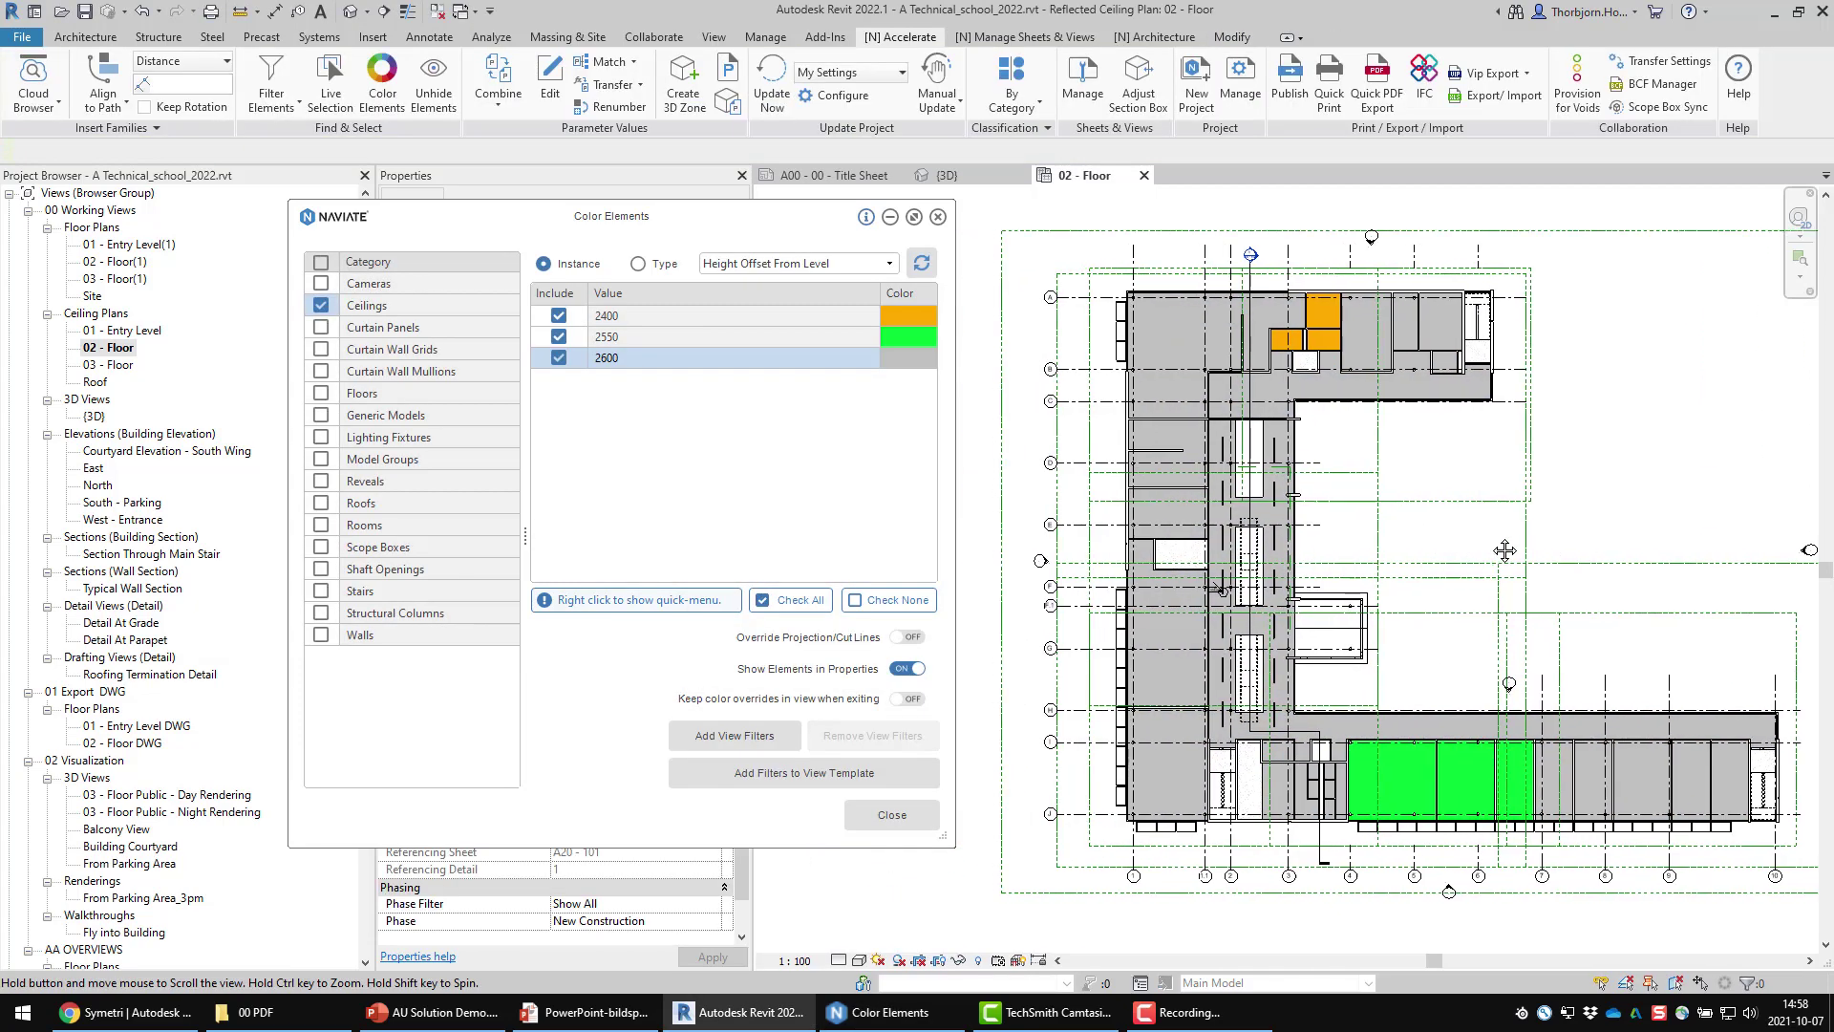
middle_drag(1645, 593, 1555, 545)
Set Height Offset From Level to 2600 for the 2550 ceilings and refresh the coloured values
drag(765, 226, 758, 393)
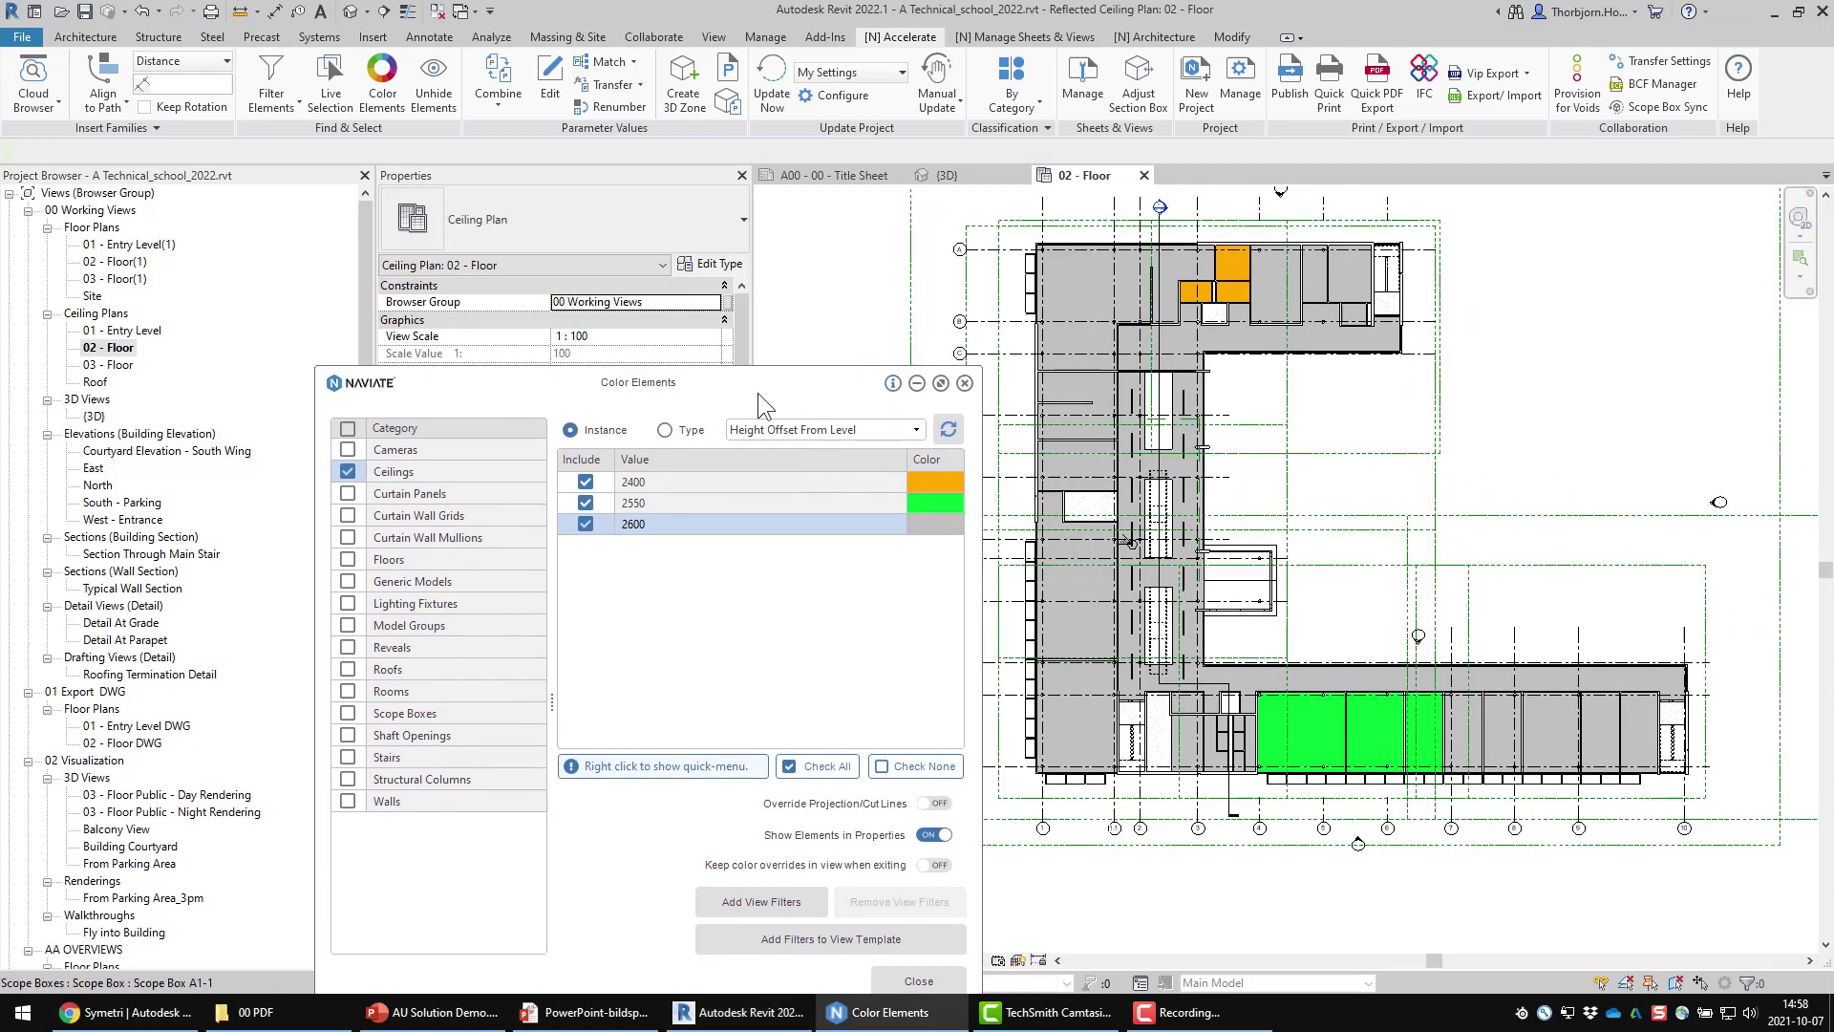
click(652, 502)
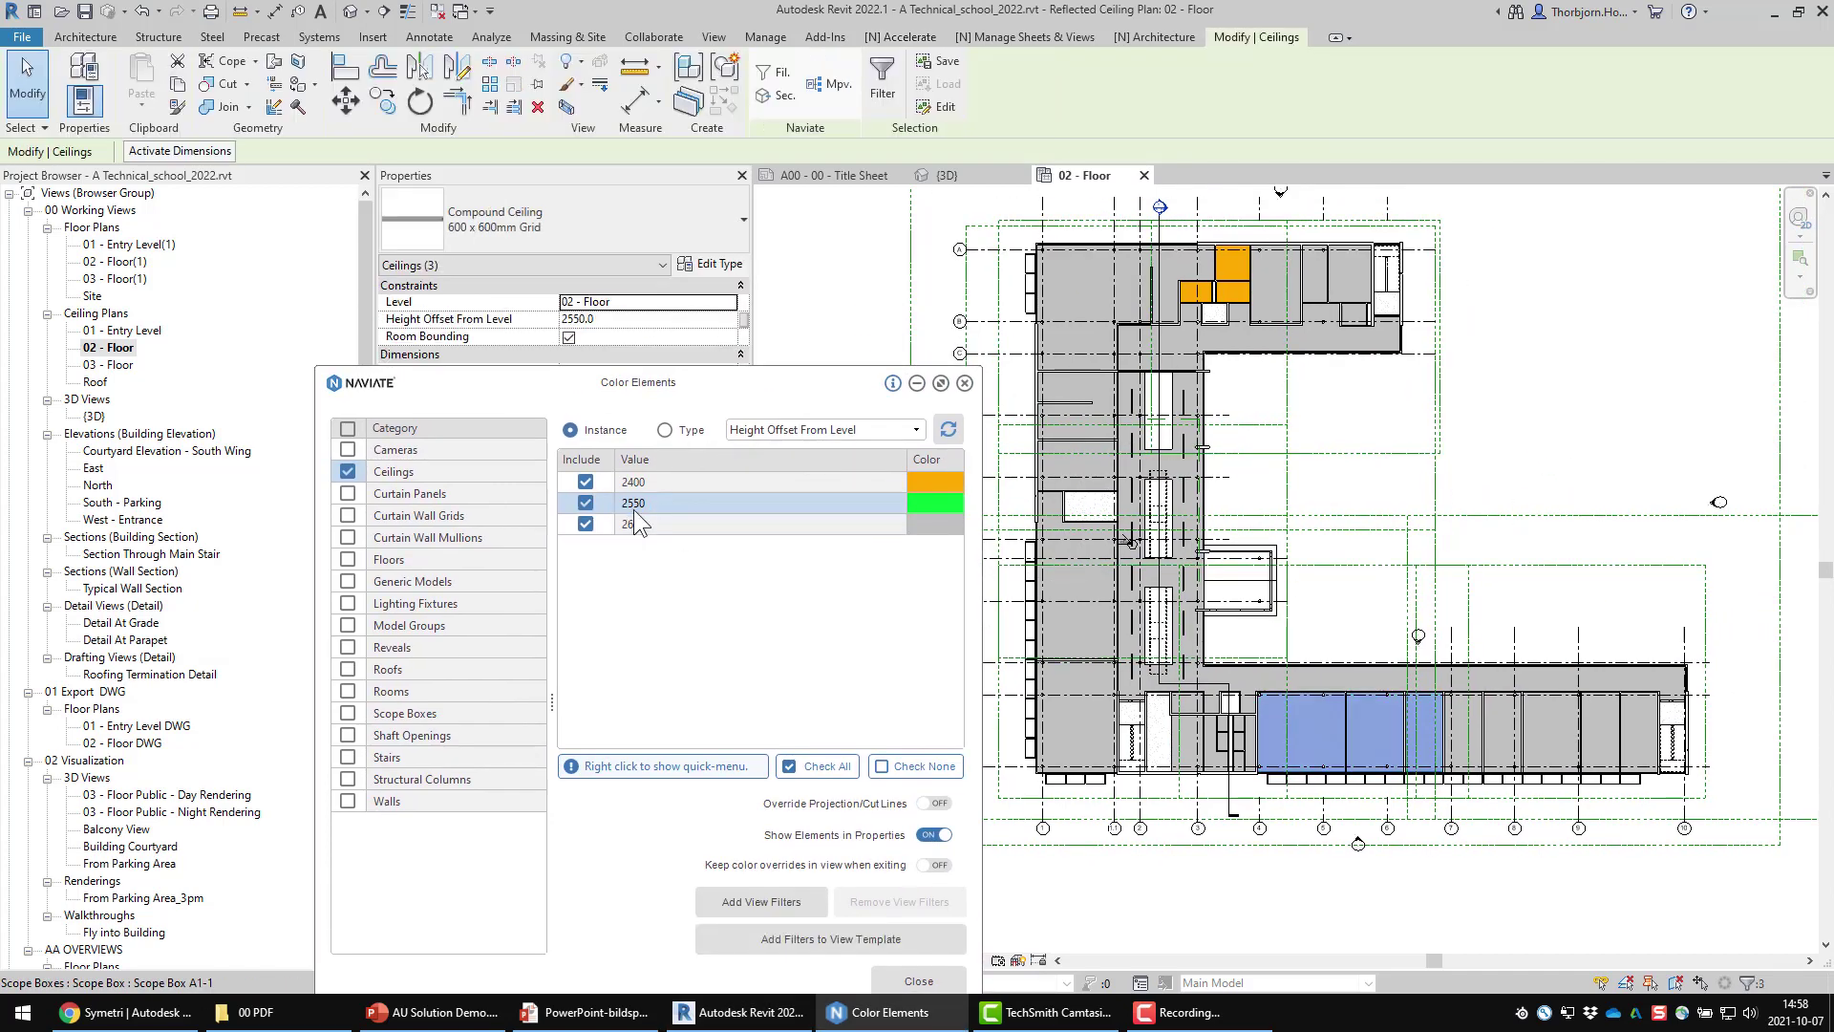
click(641, 323)
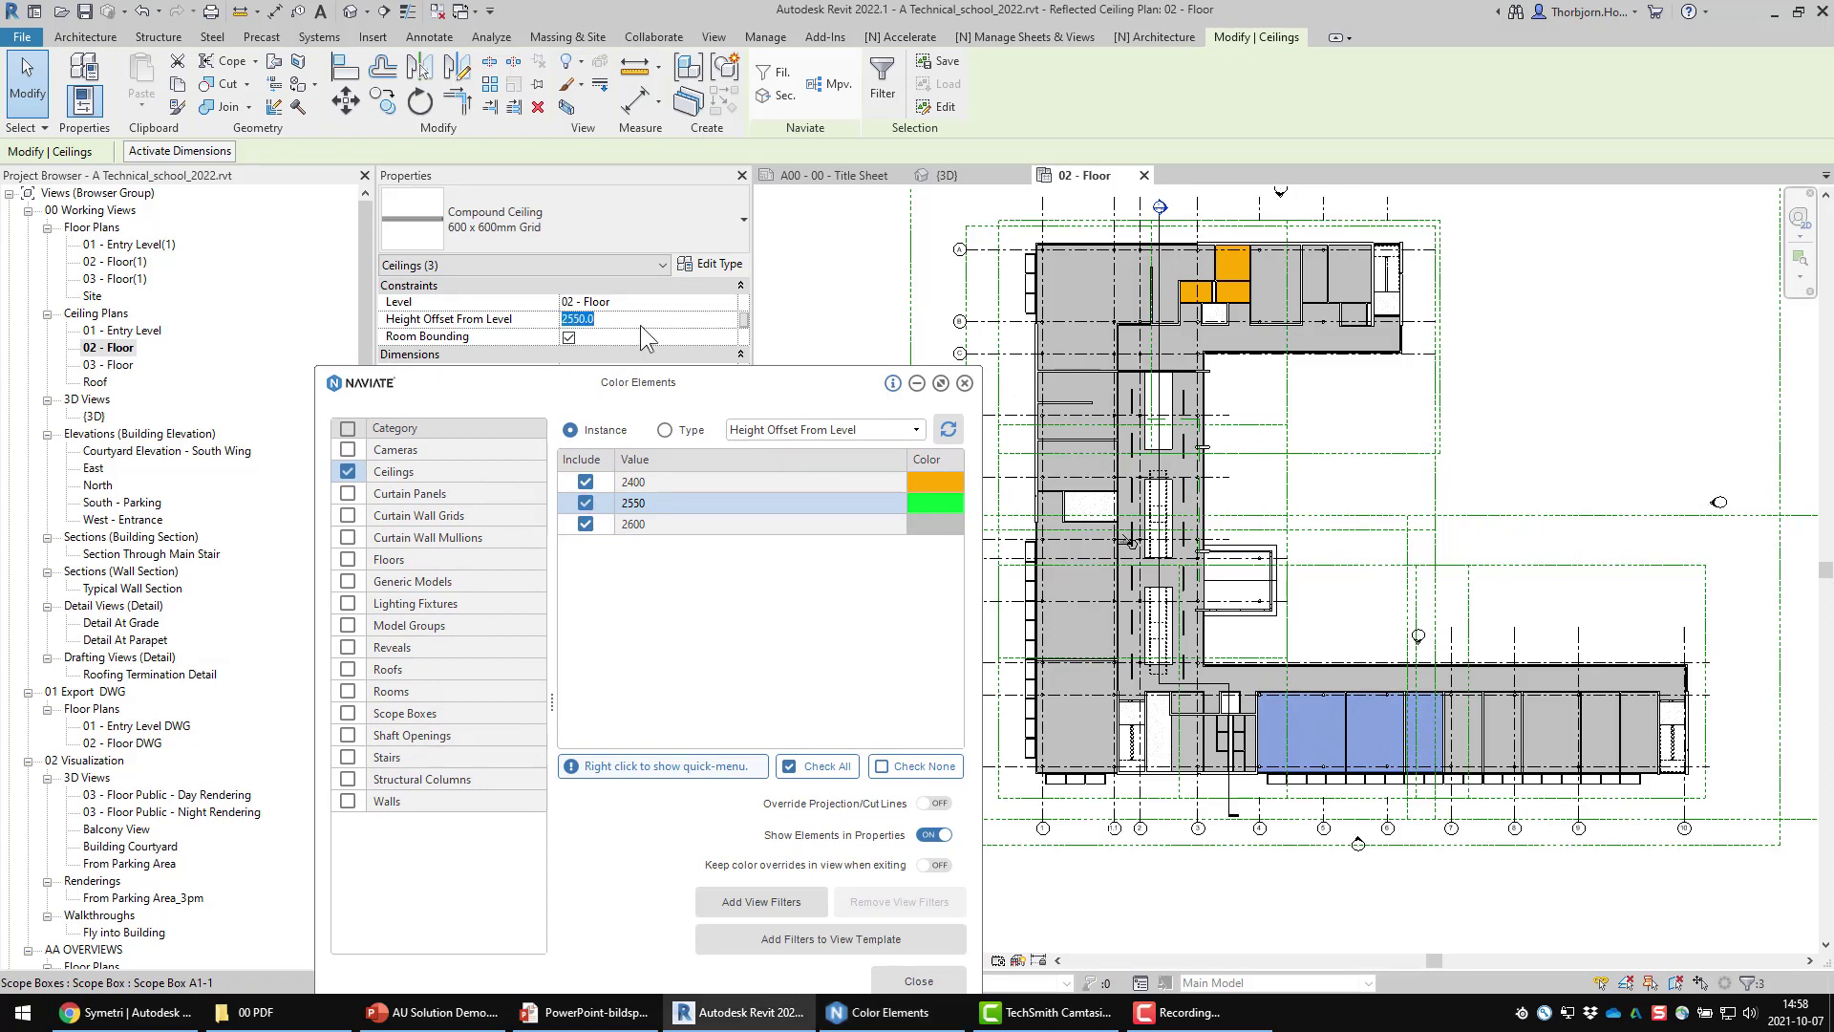
click(701, 524)
click(688, 508)
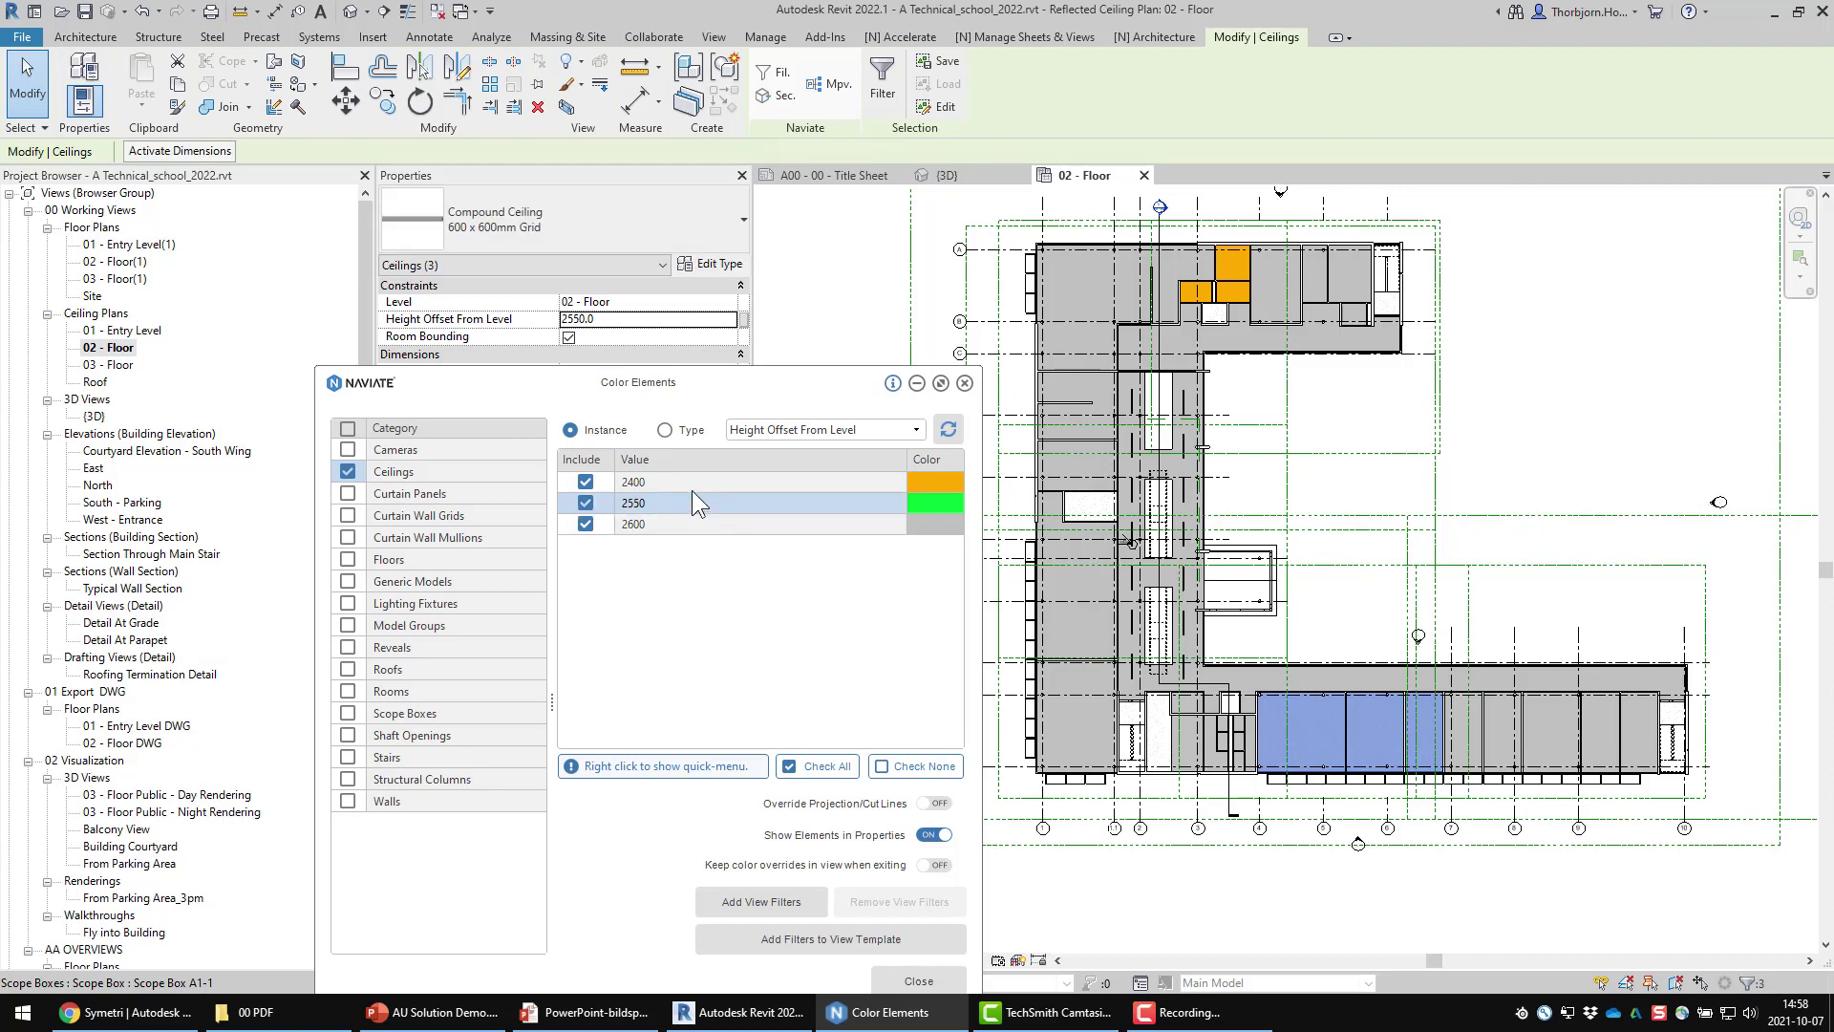
click(616, 323)
text(2600)
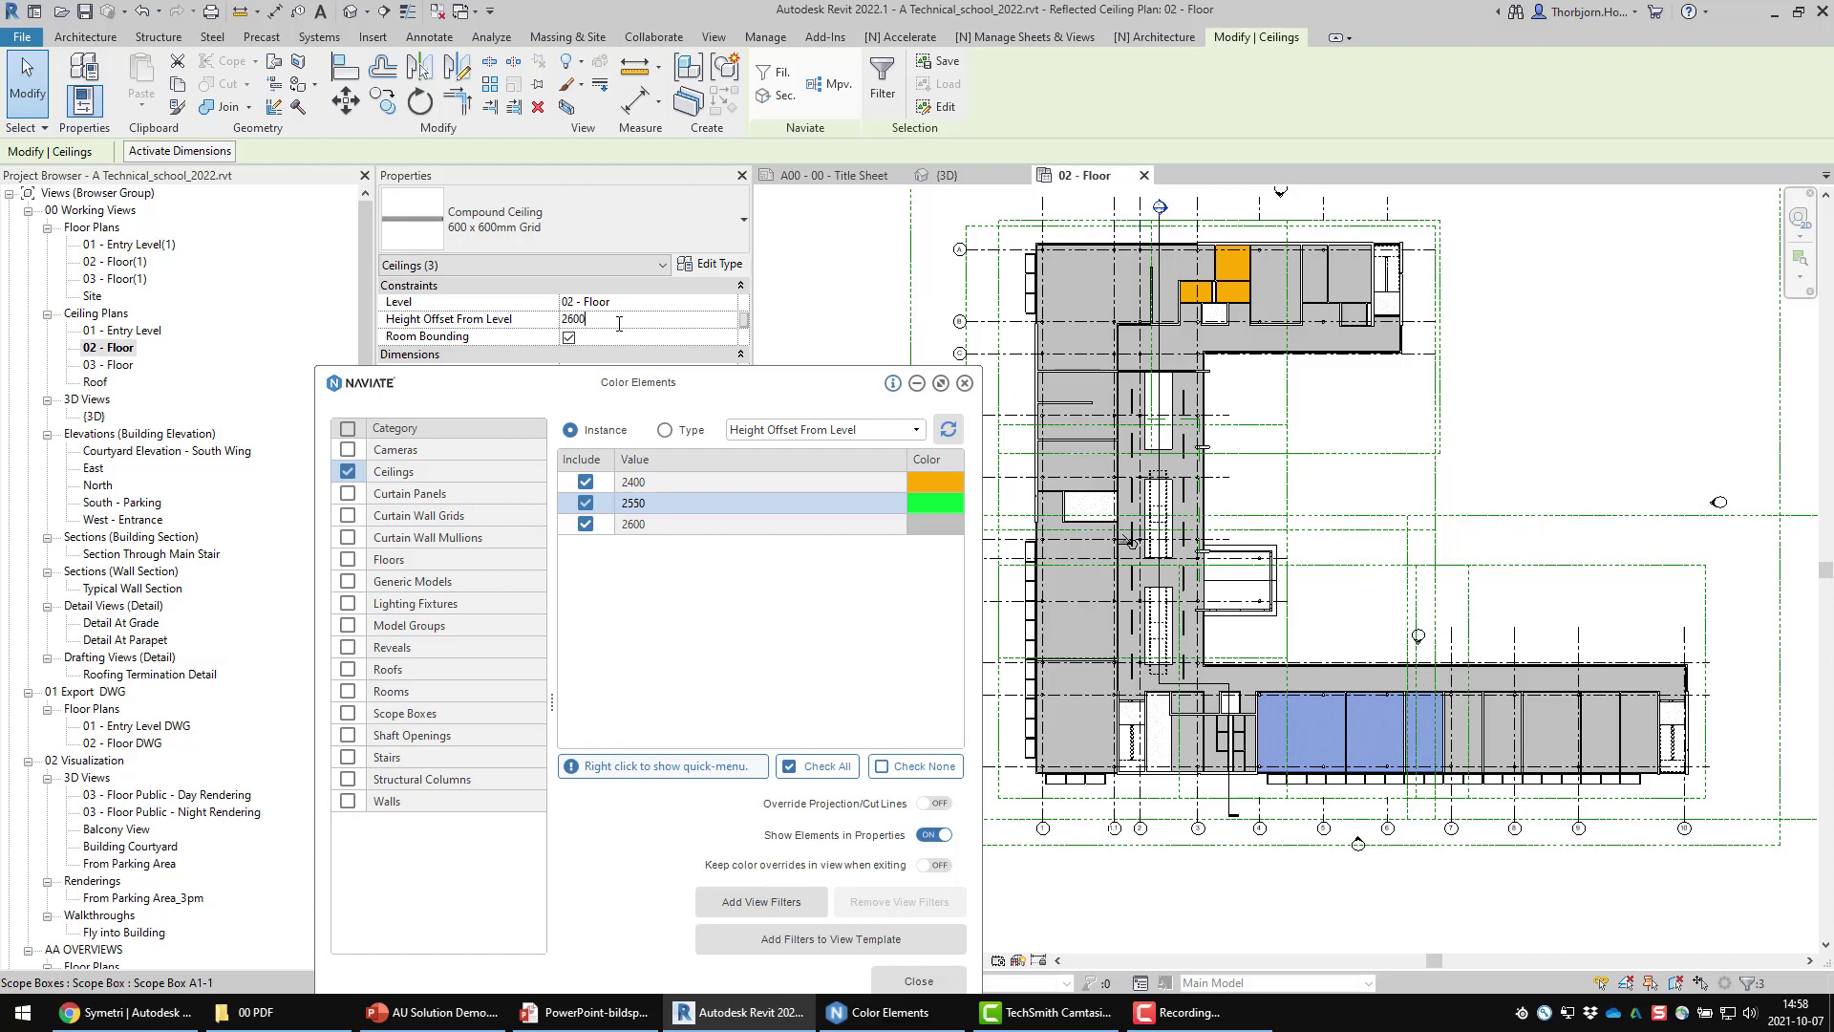
click(948, 429)
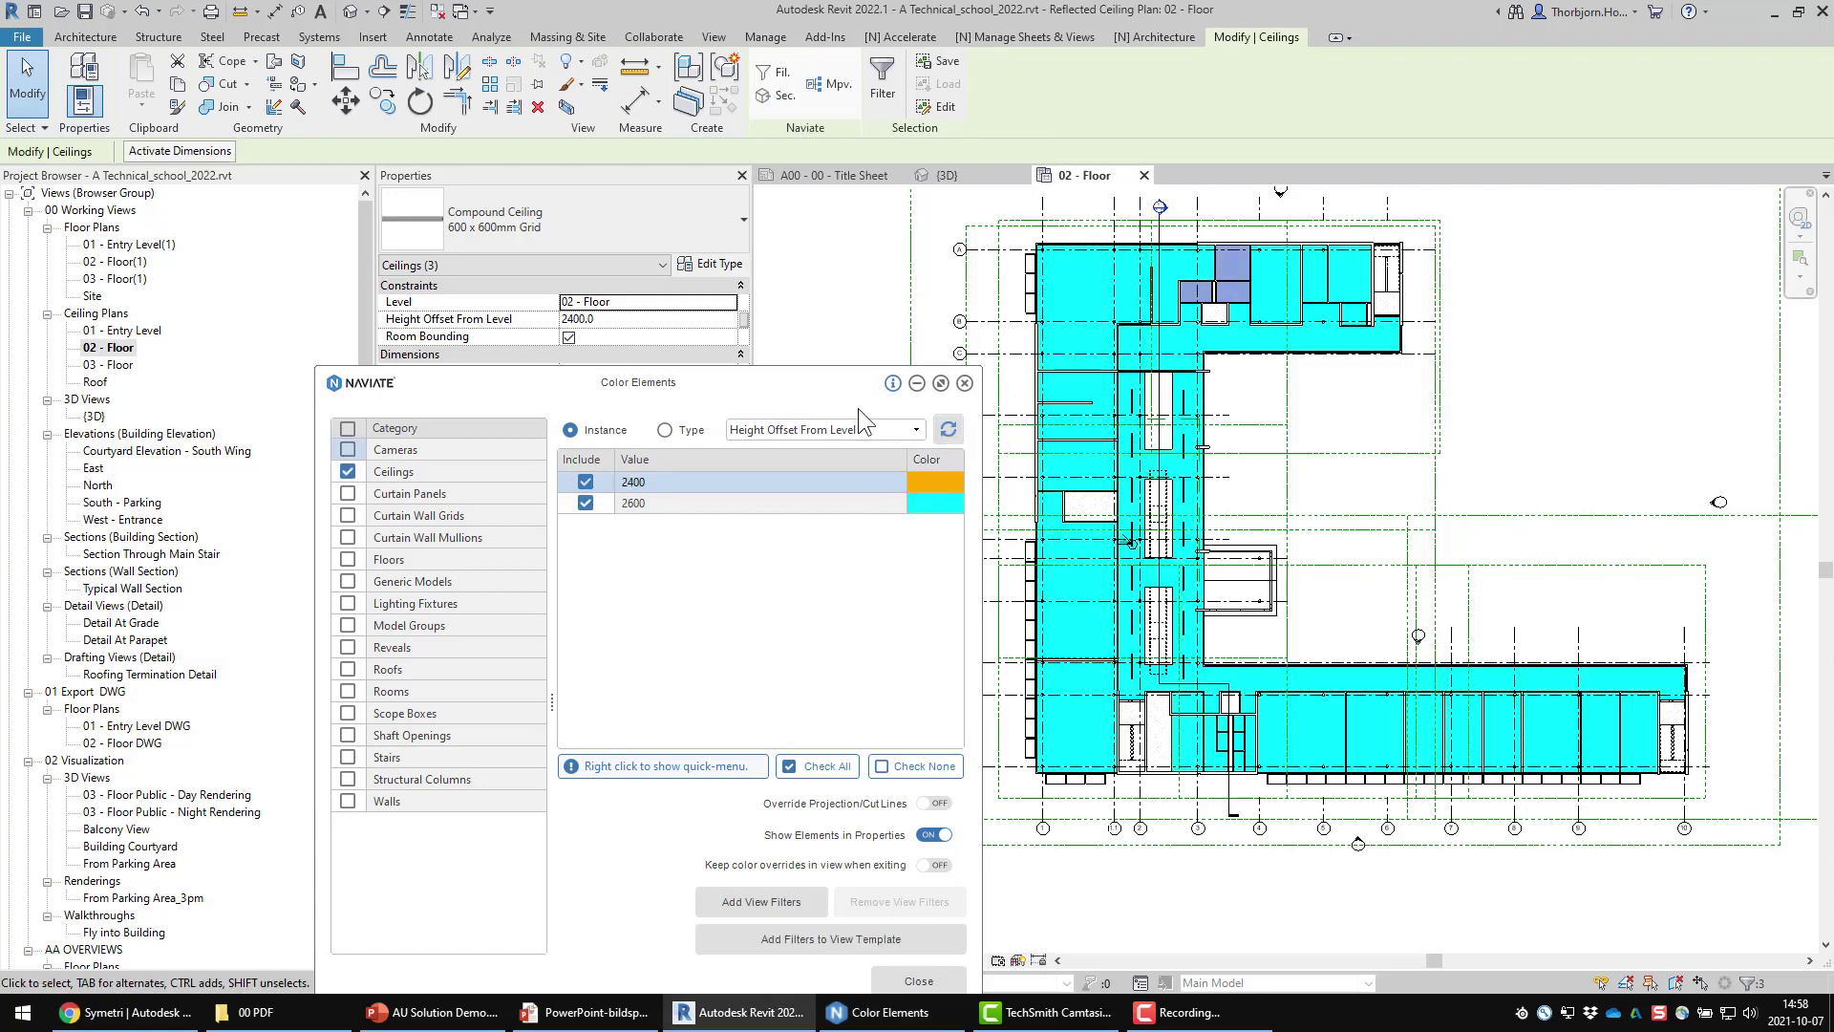
Close the ceiling colouring and open the 01 - Entry Level(1) floor plan
drag(823, 387, 860, 168)
click(939, 793)
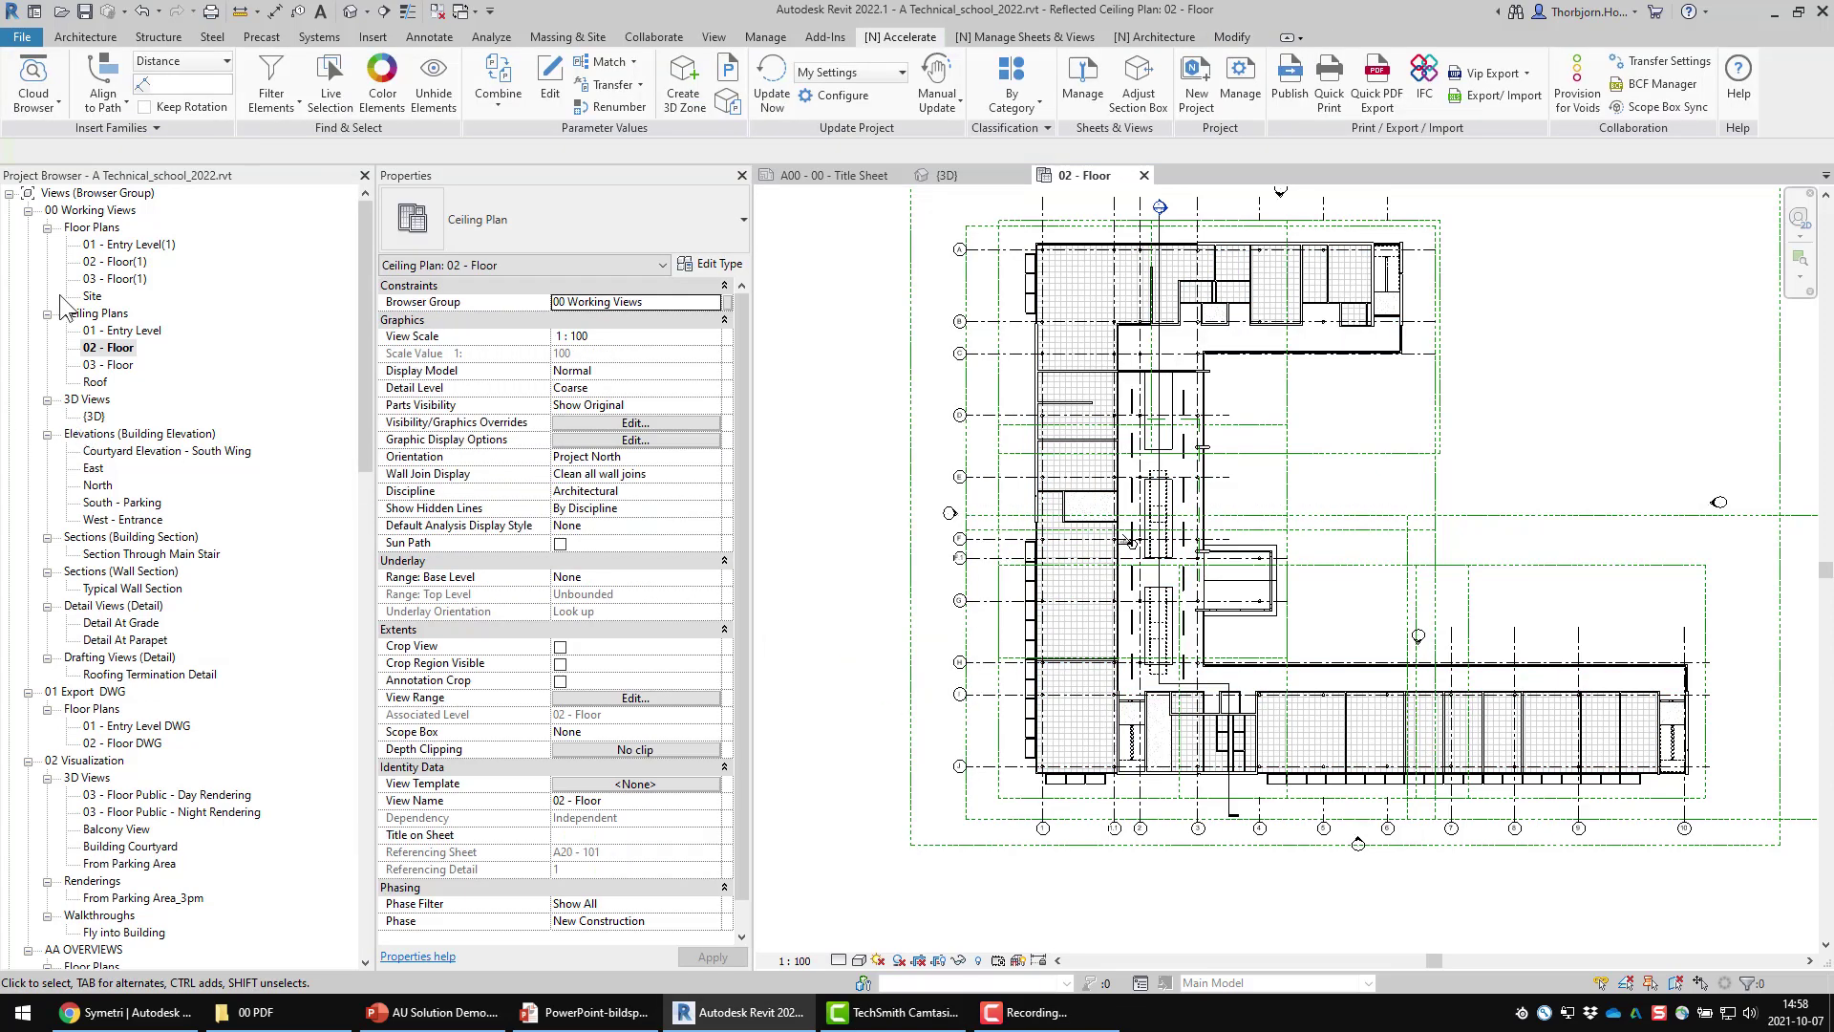
double_click(129, 245)
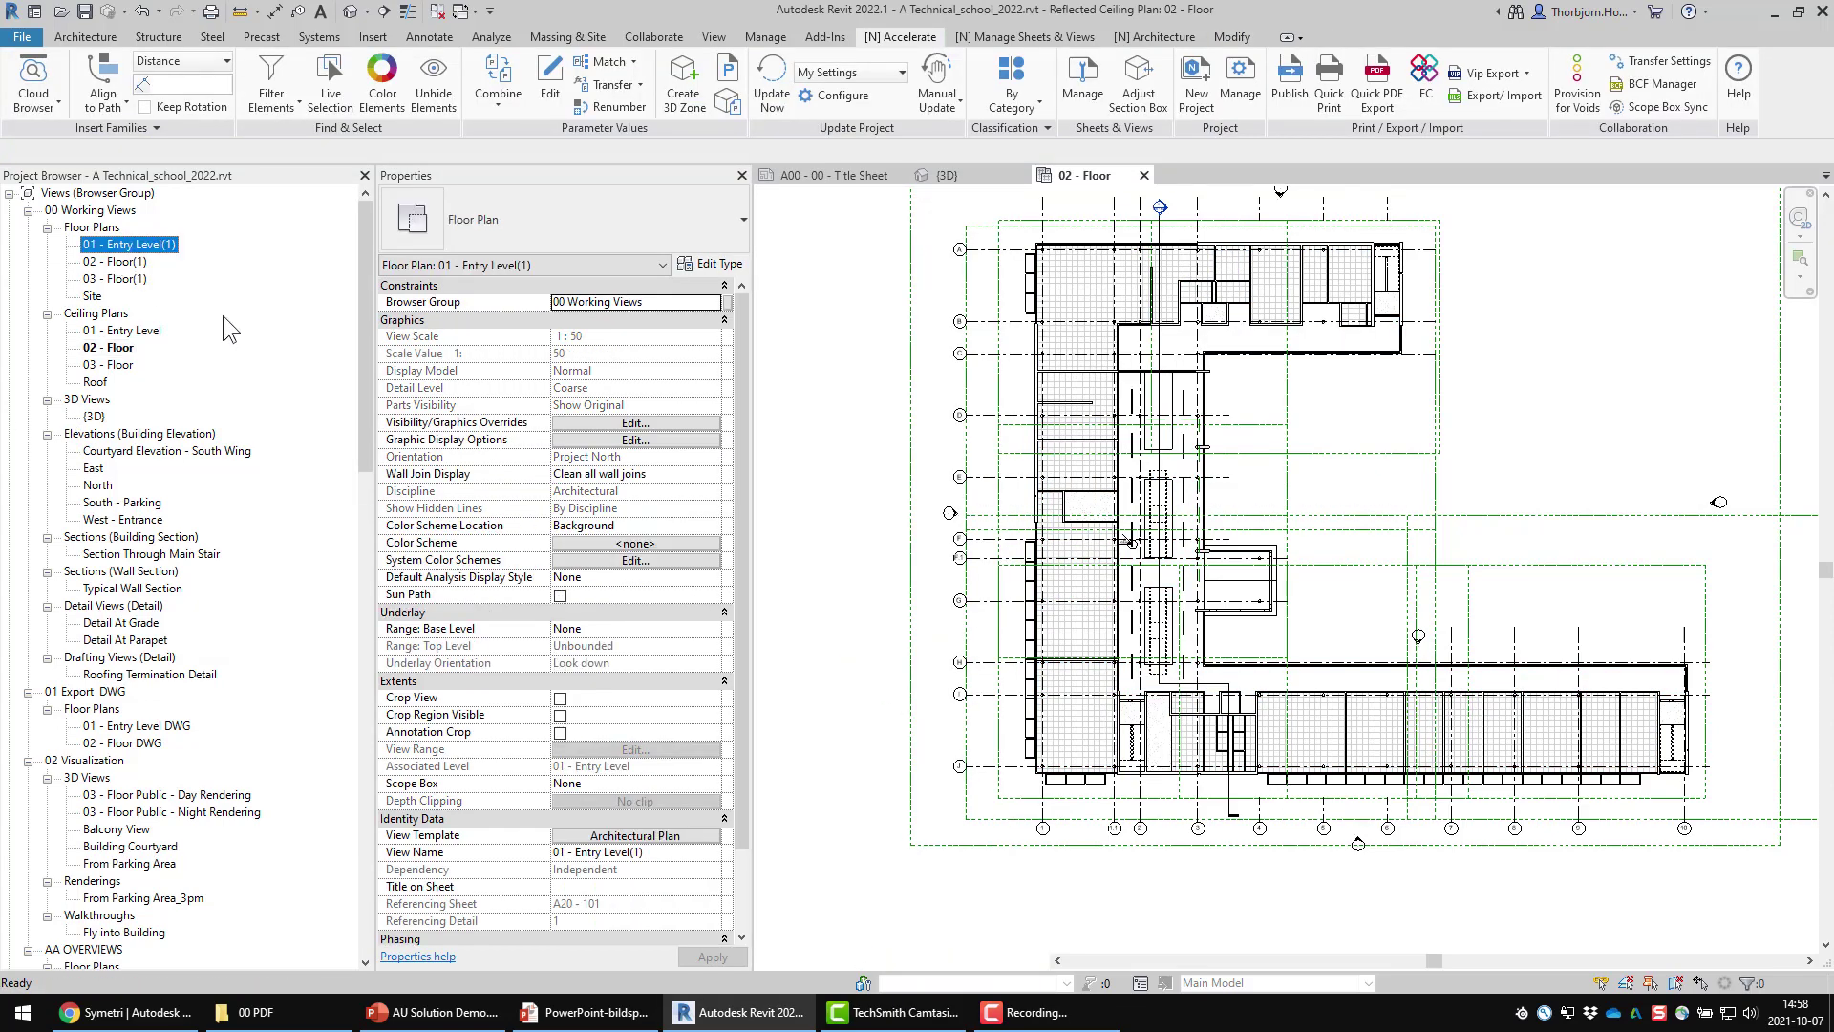
Start Color Elements for the Furniture category using type parameters
click(382, 81)
scroll(1020, 621, up, 5)
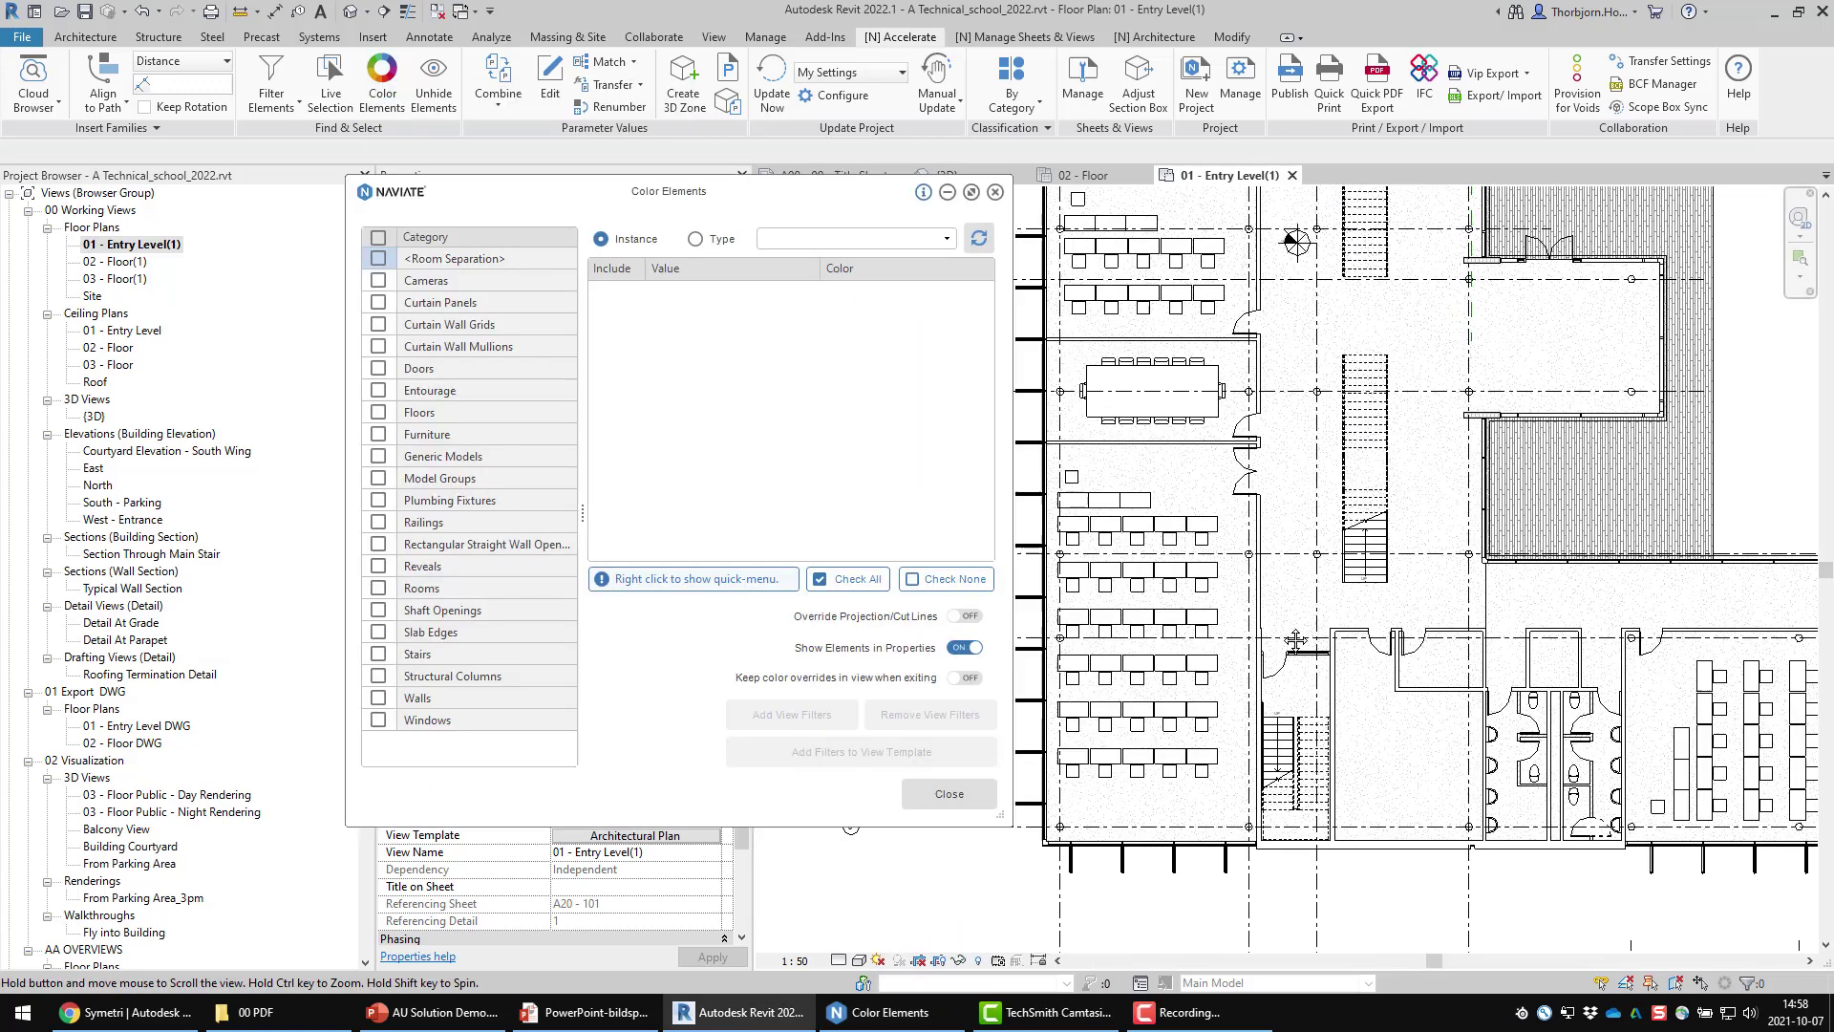
click(378, 433)
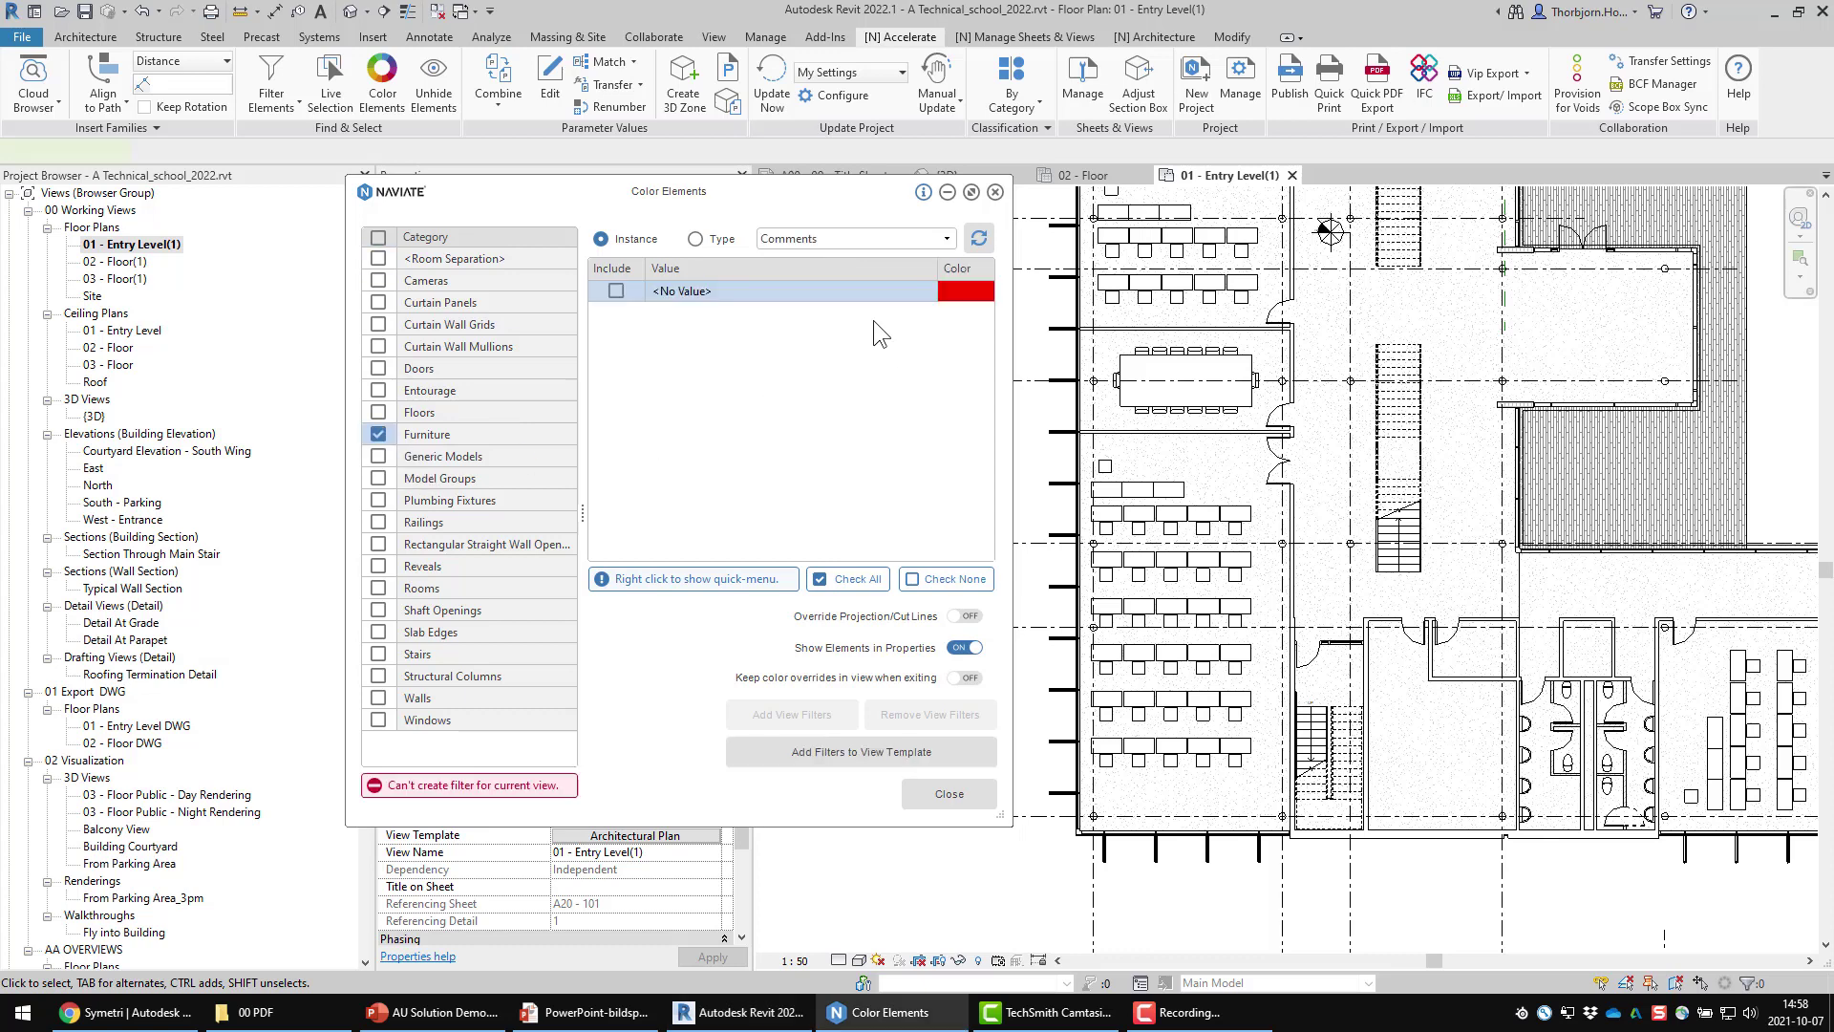
click(718, 239)
Try colouring the furniture by the Cost and Keynote type parameters
click(851, 238)
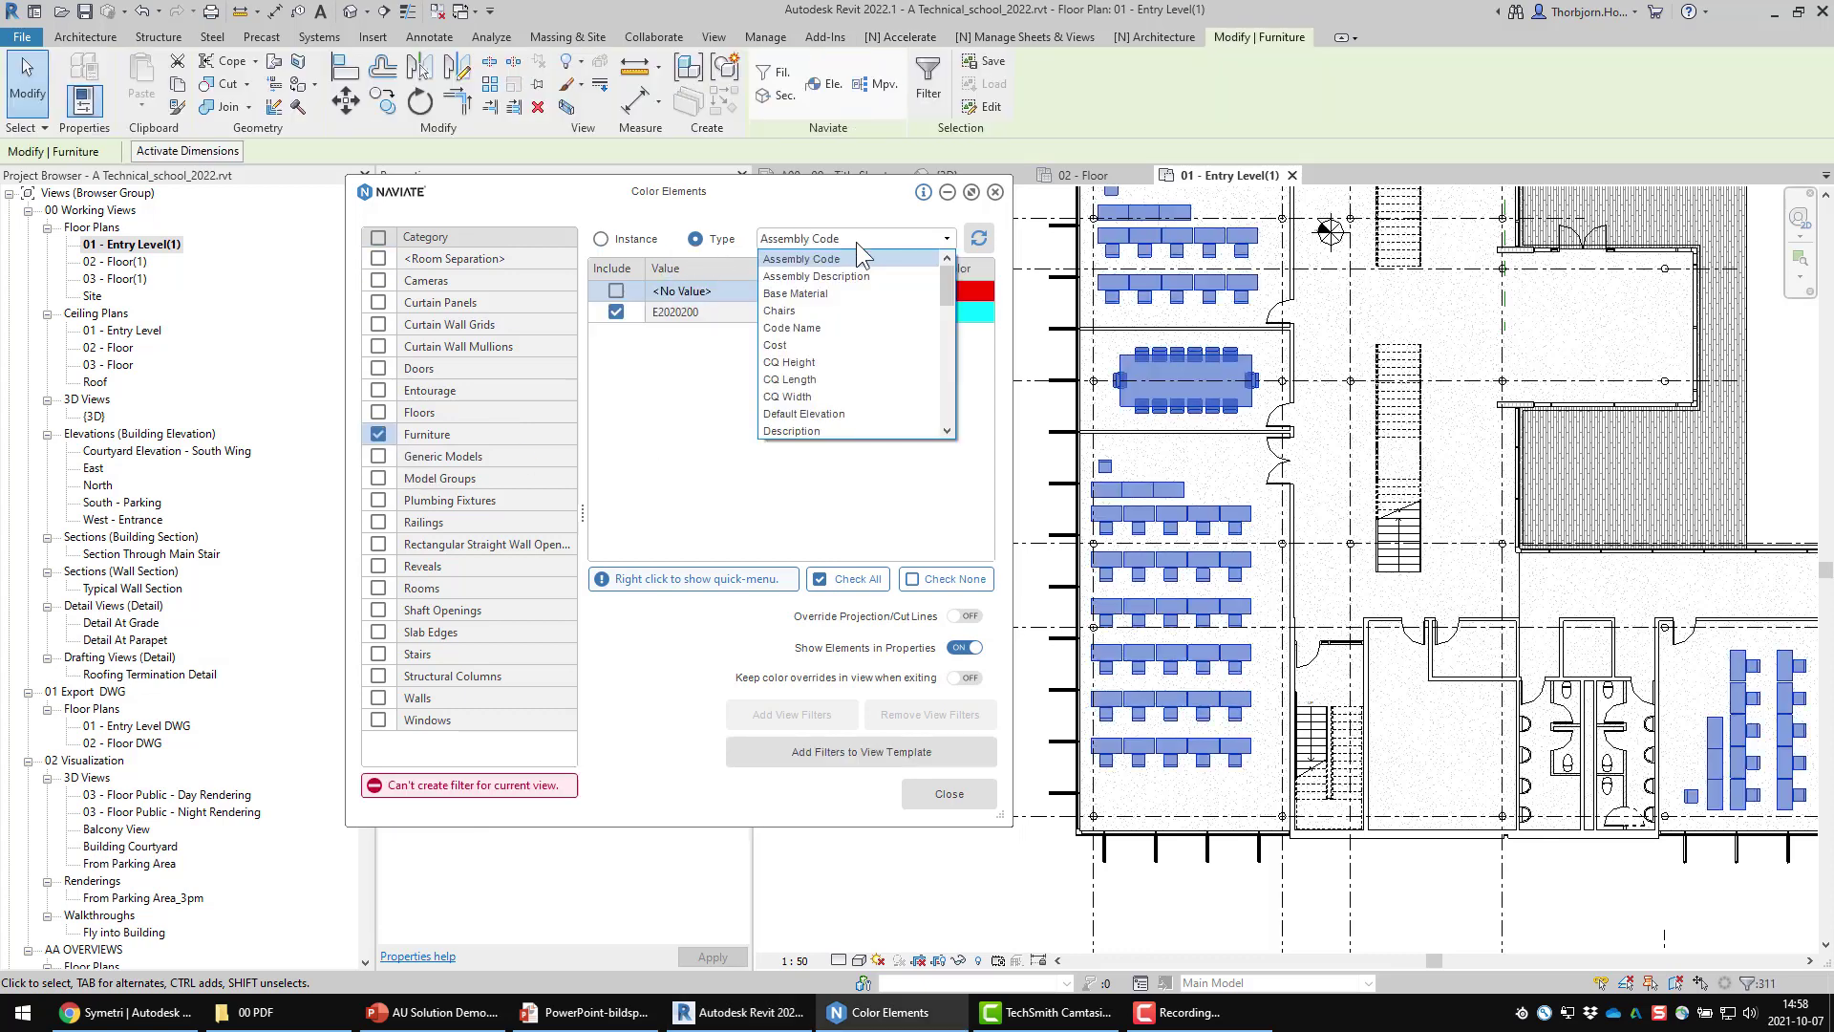
click(846, 344)
click(850, 236)
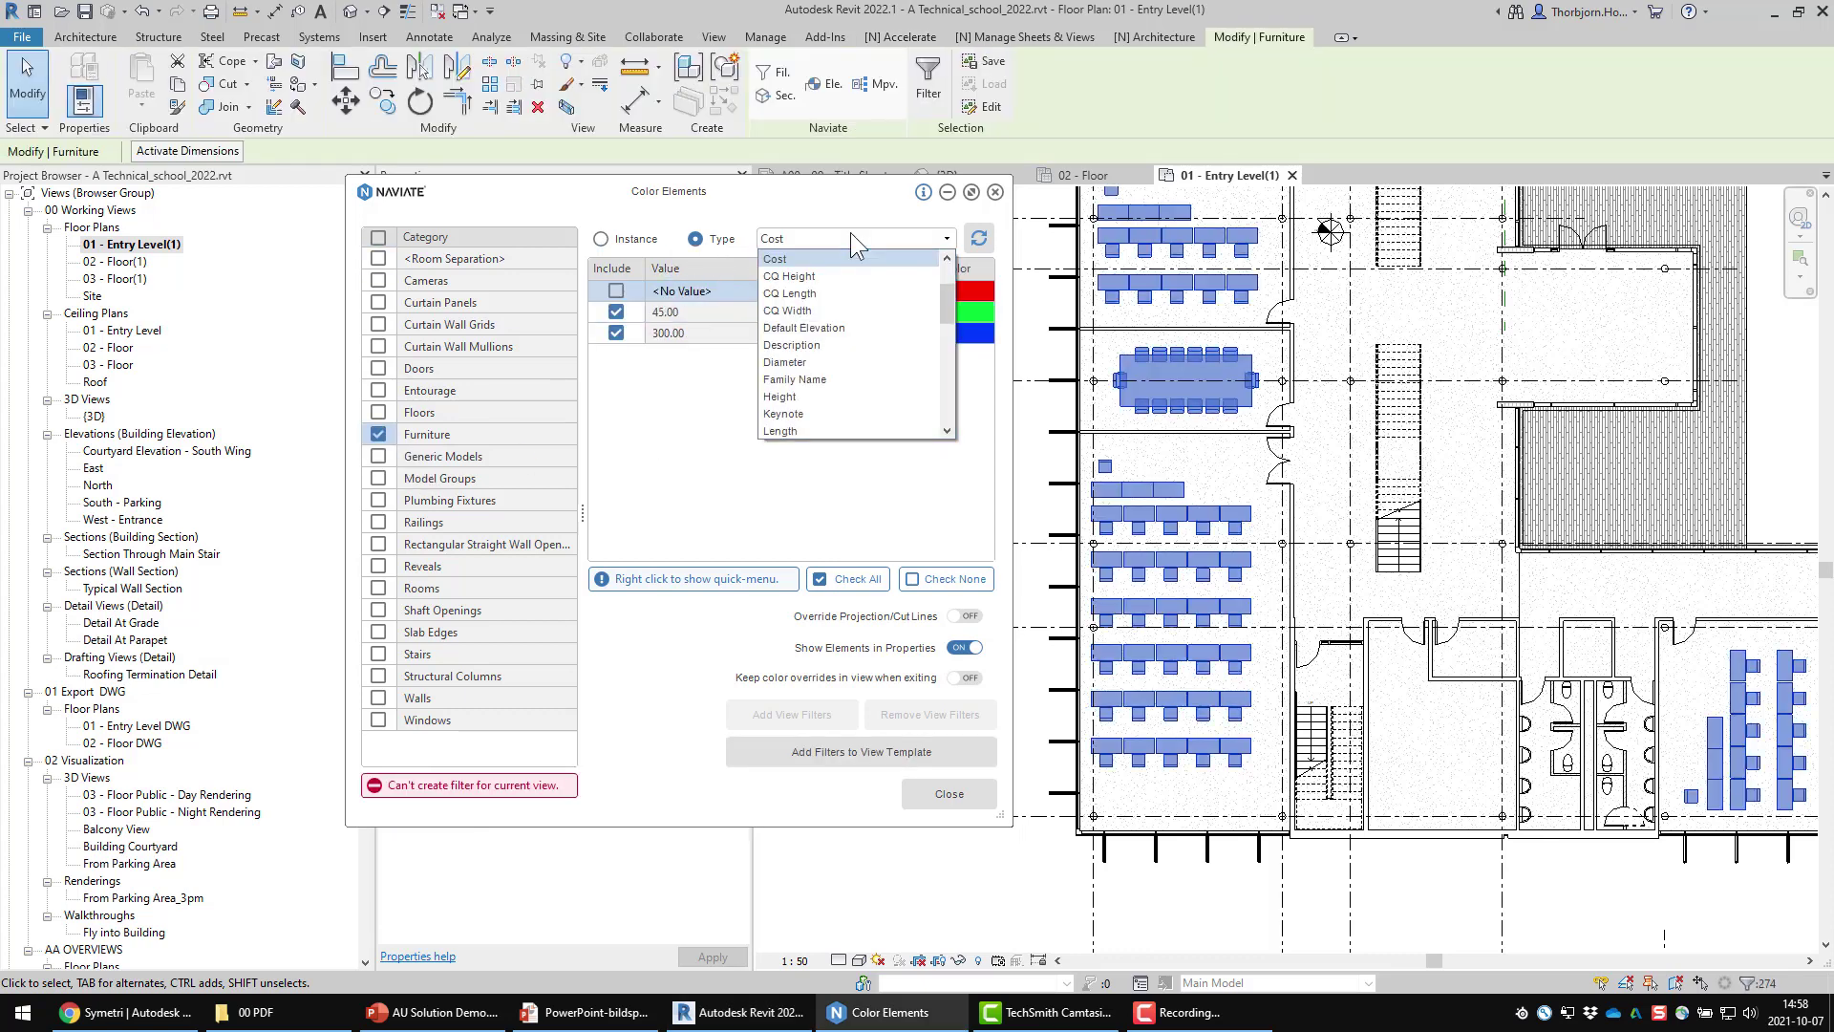
click(849, 405)
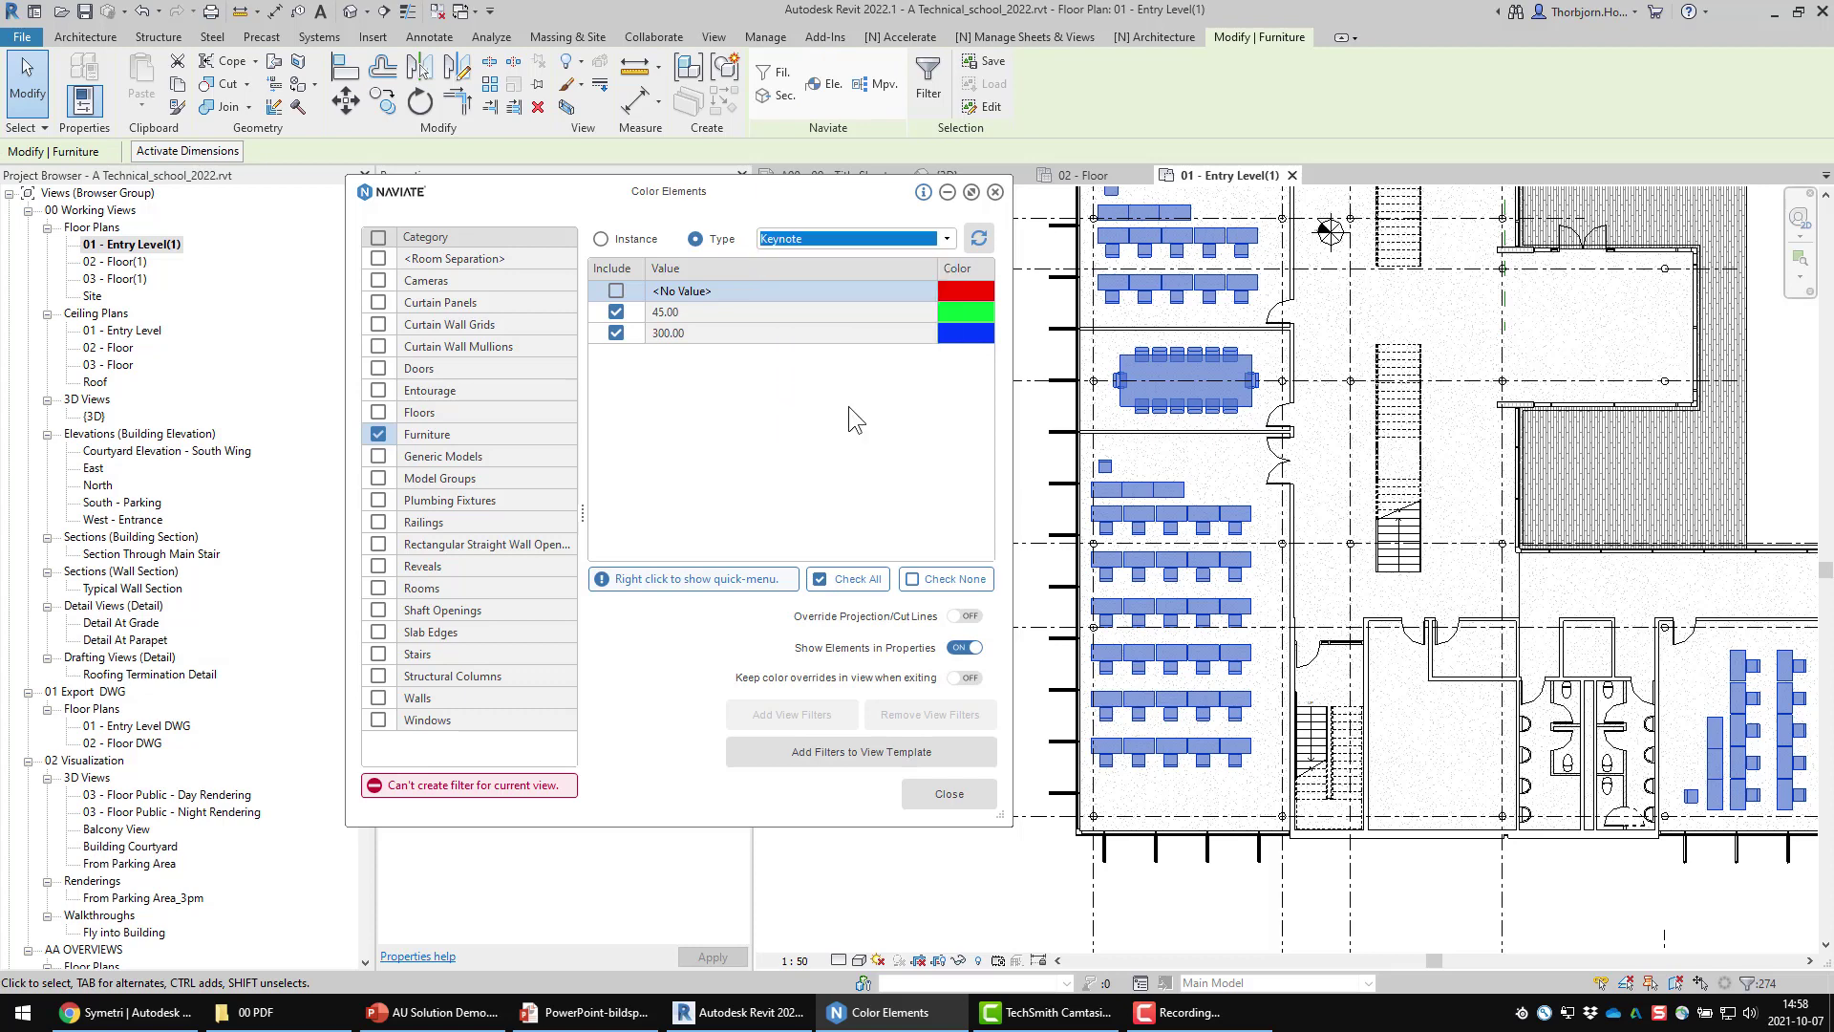
Colour the furniture by the Type Name parameter
click(863, 237)
scroll(831, 373, down, 3)
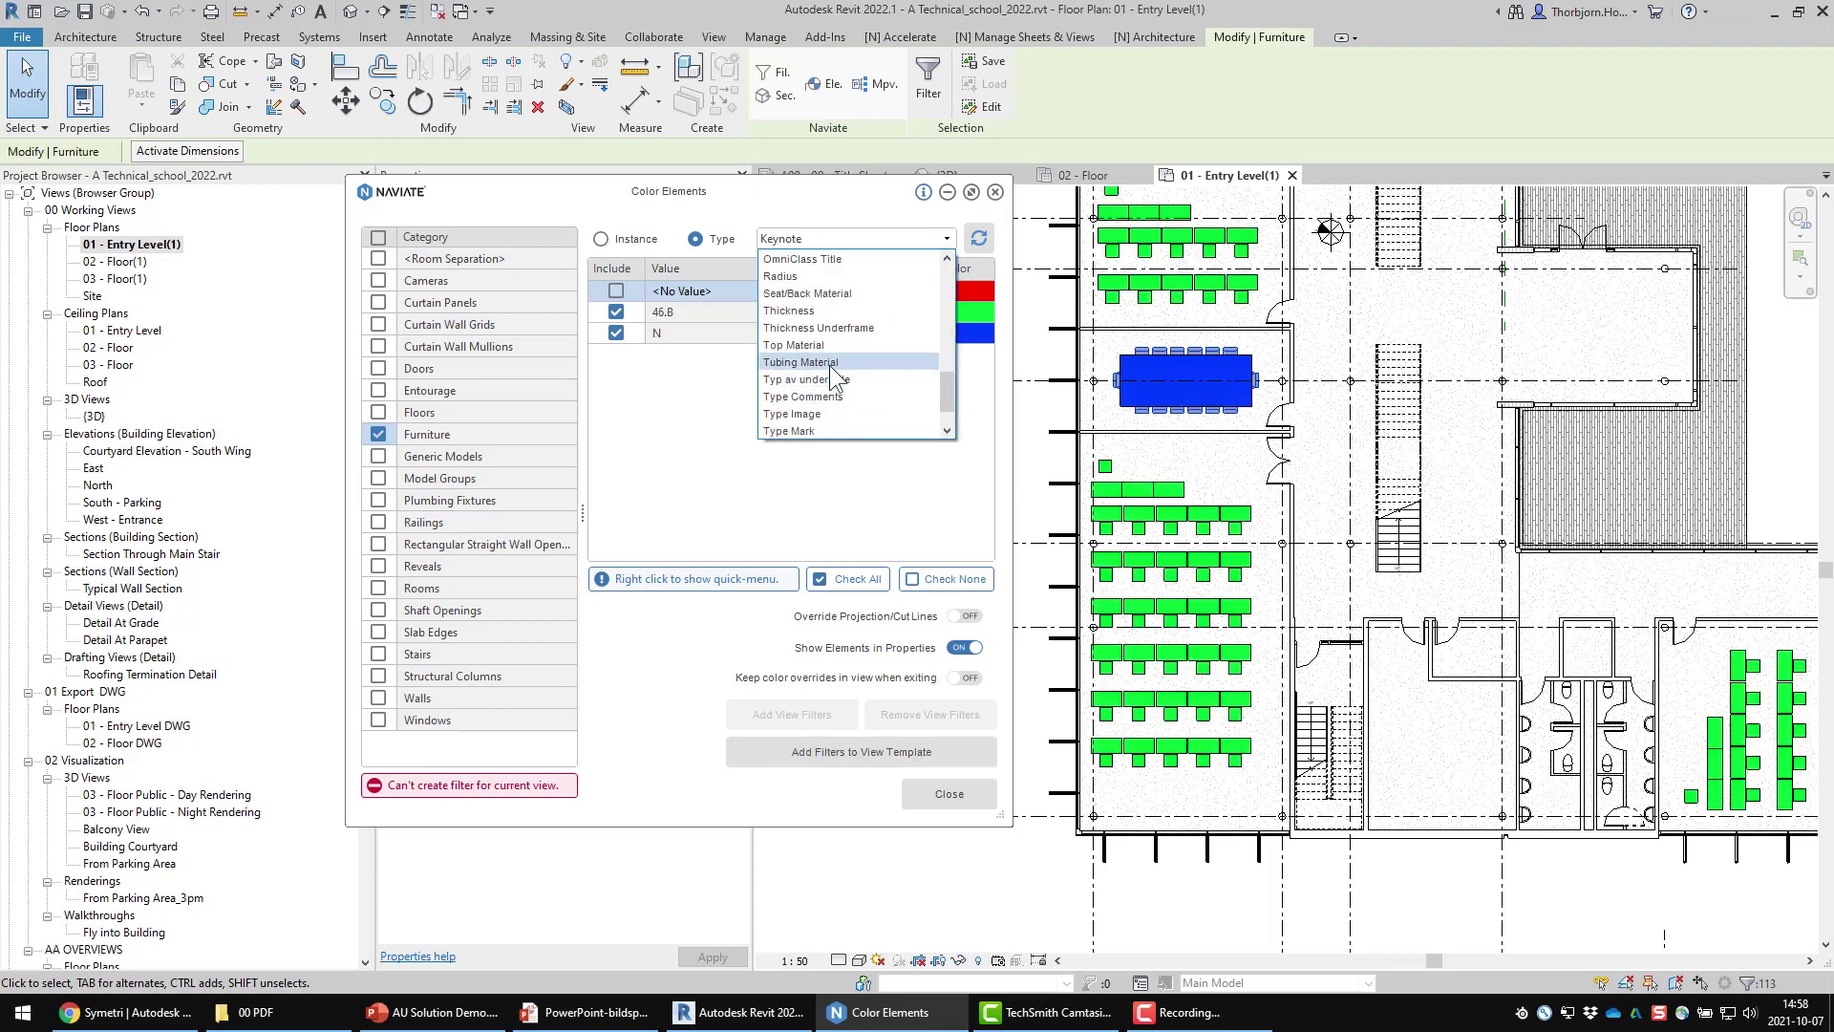
scroll(839, 356, down, 1)
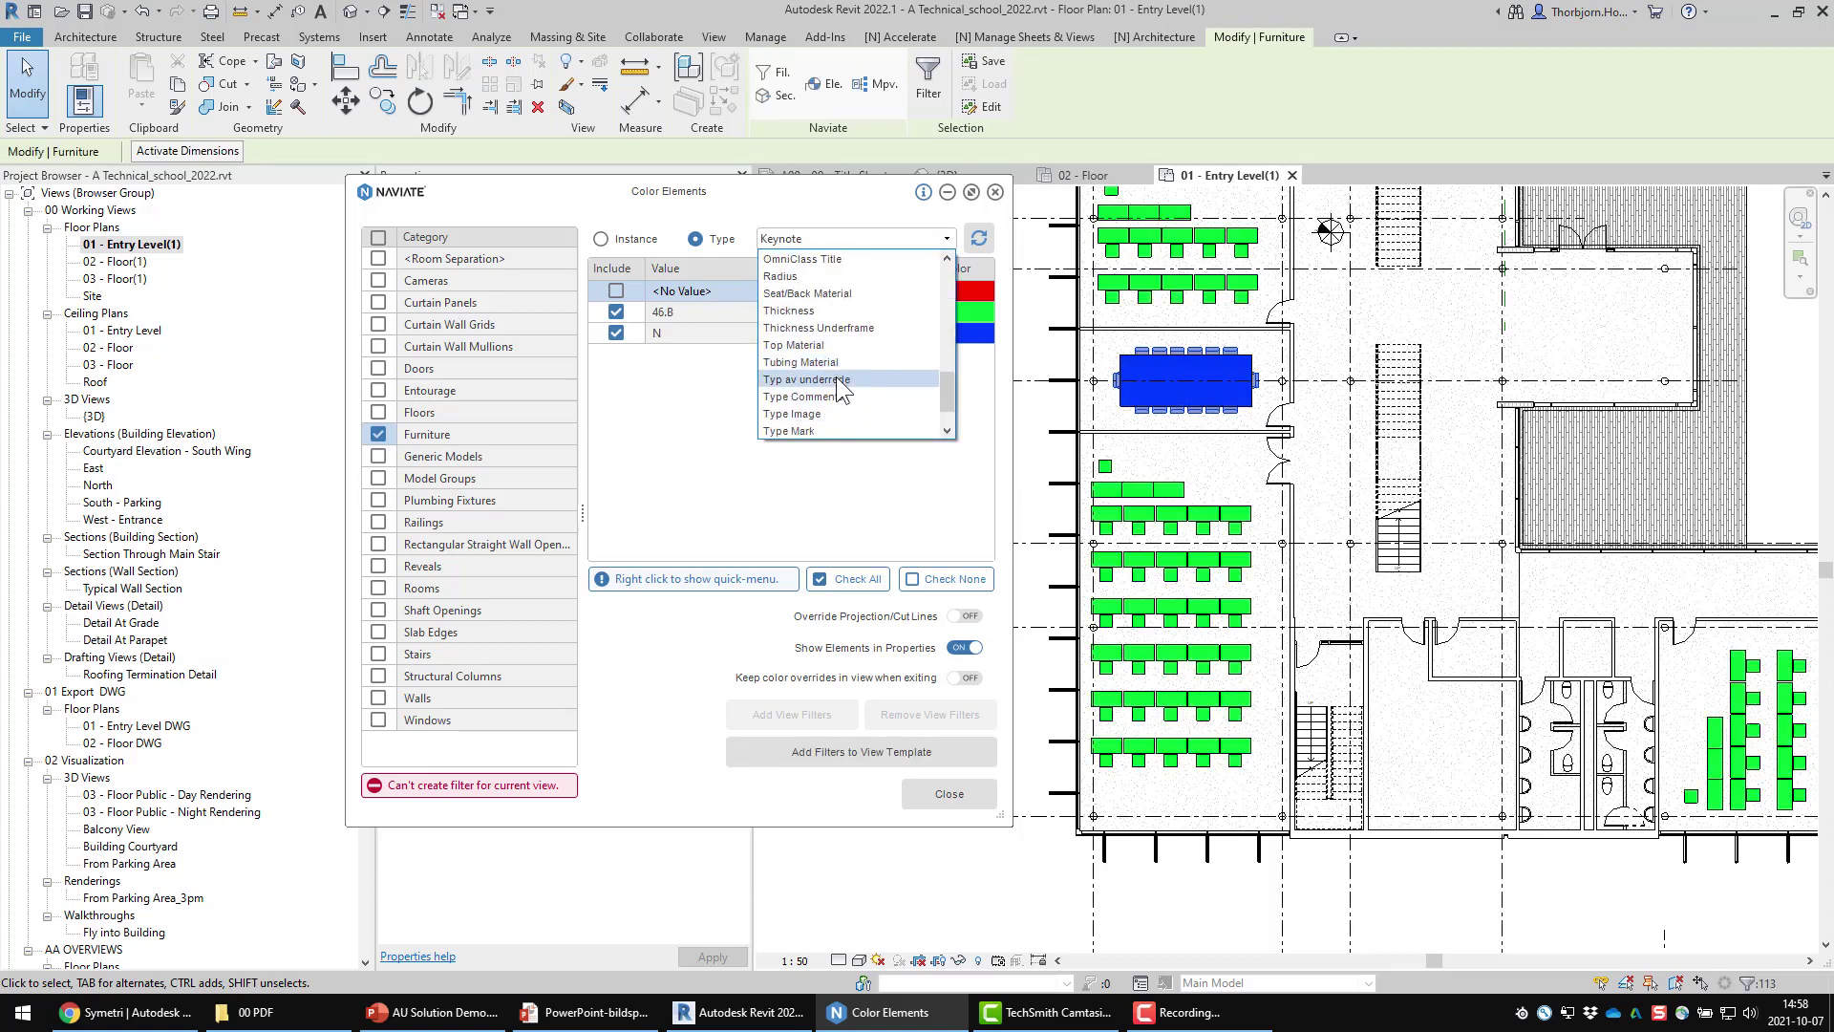
click(829, 396)
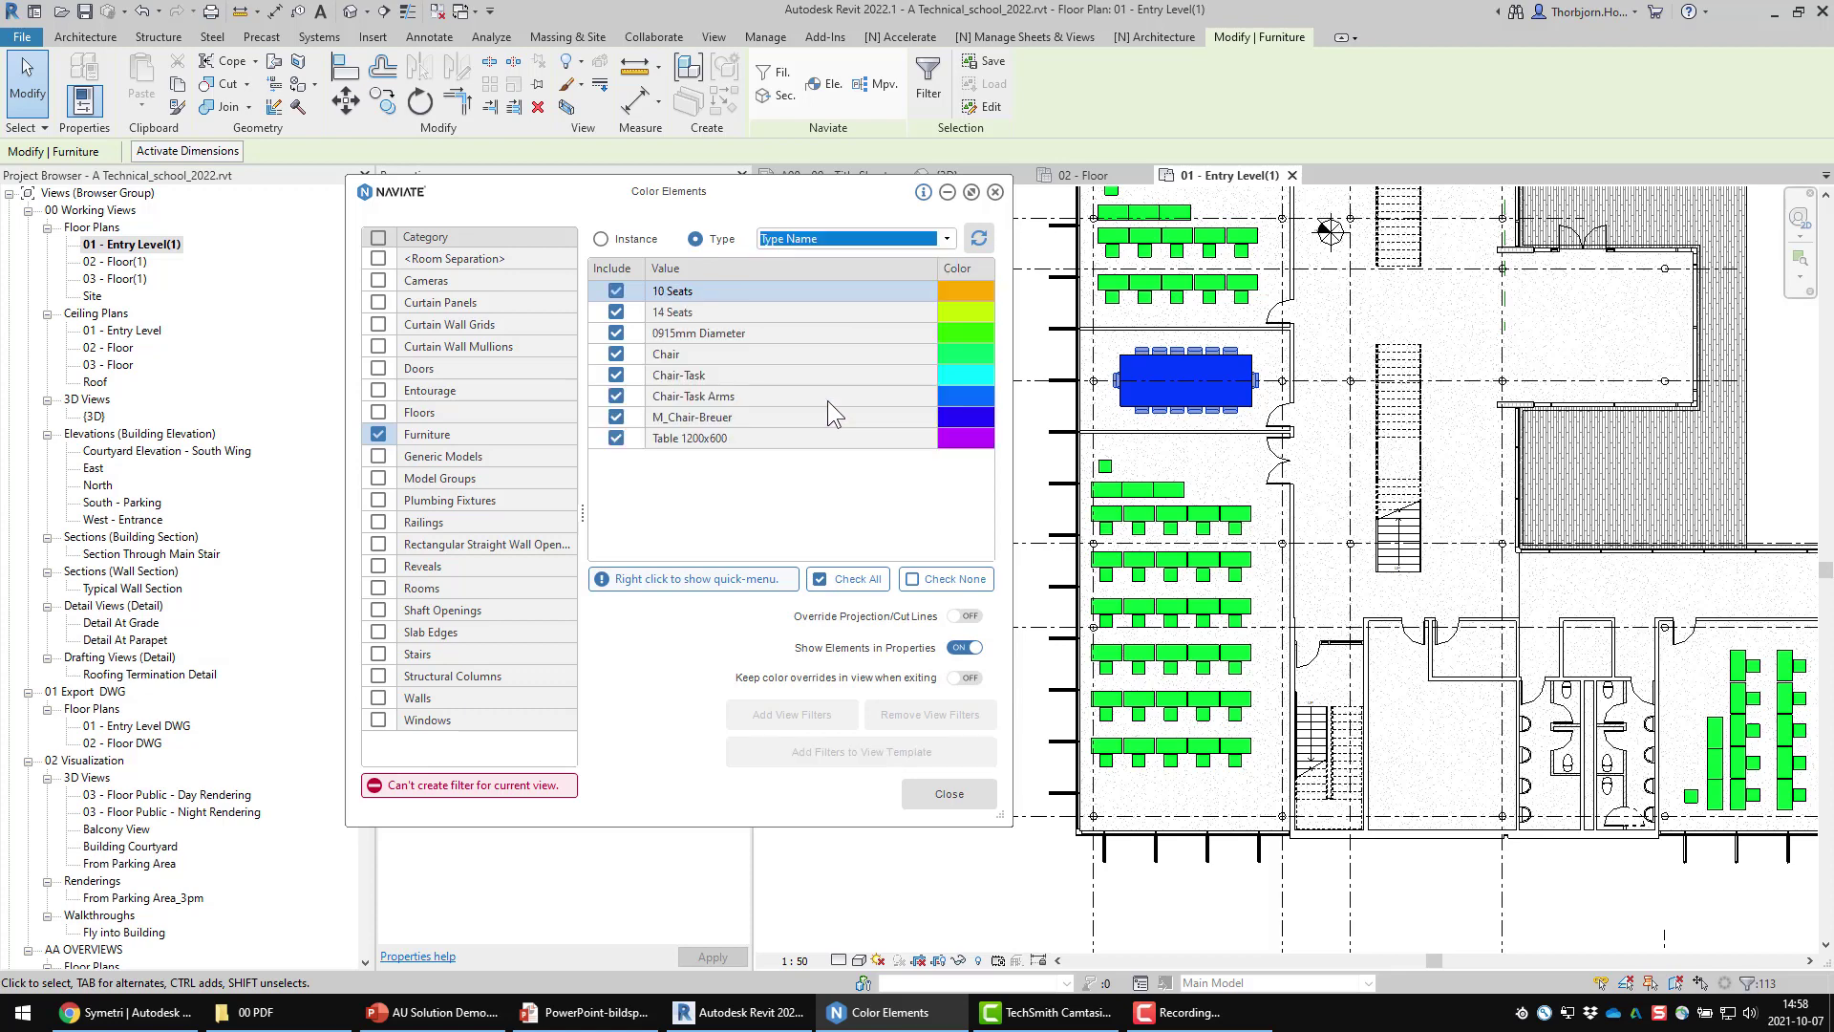
scroll(1195, 489, up, 4)
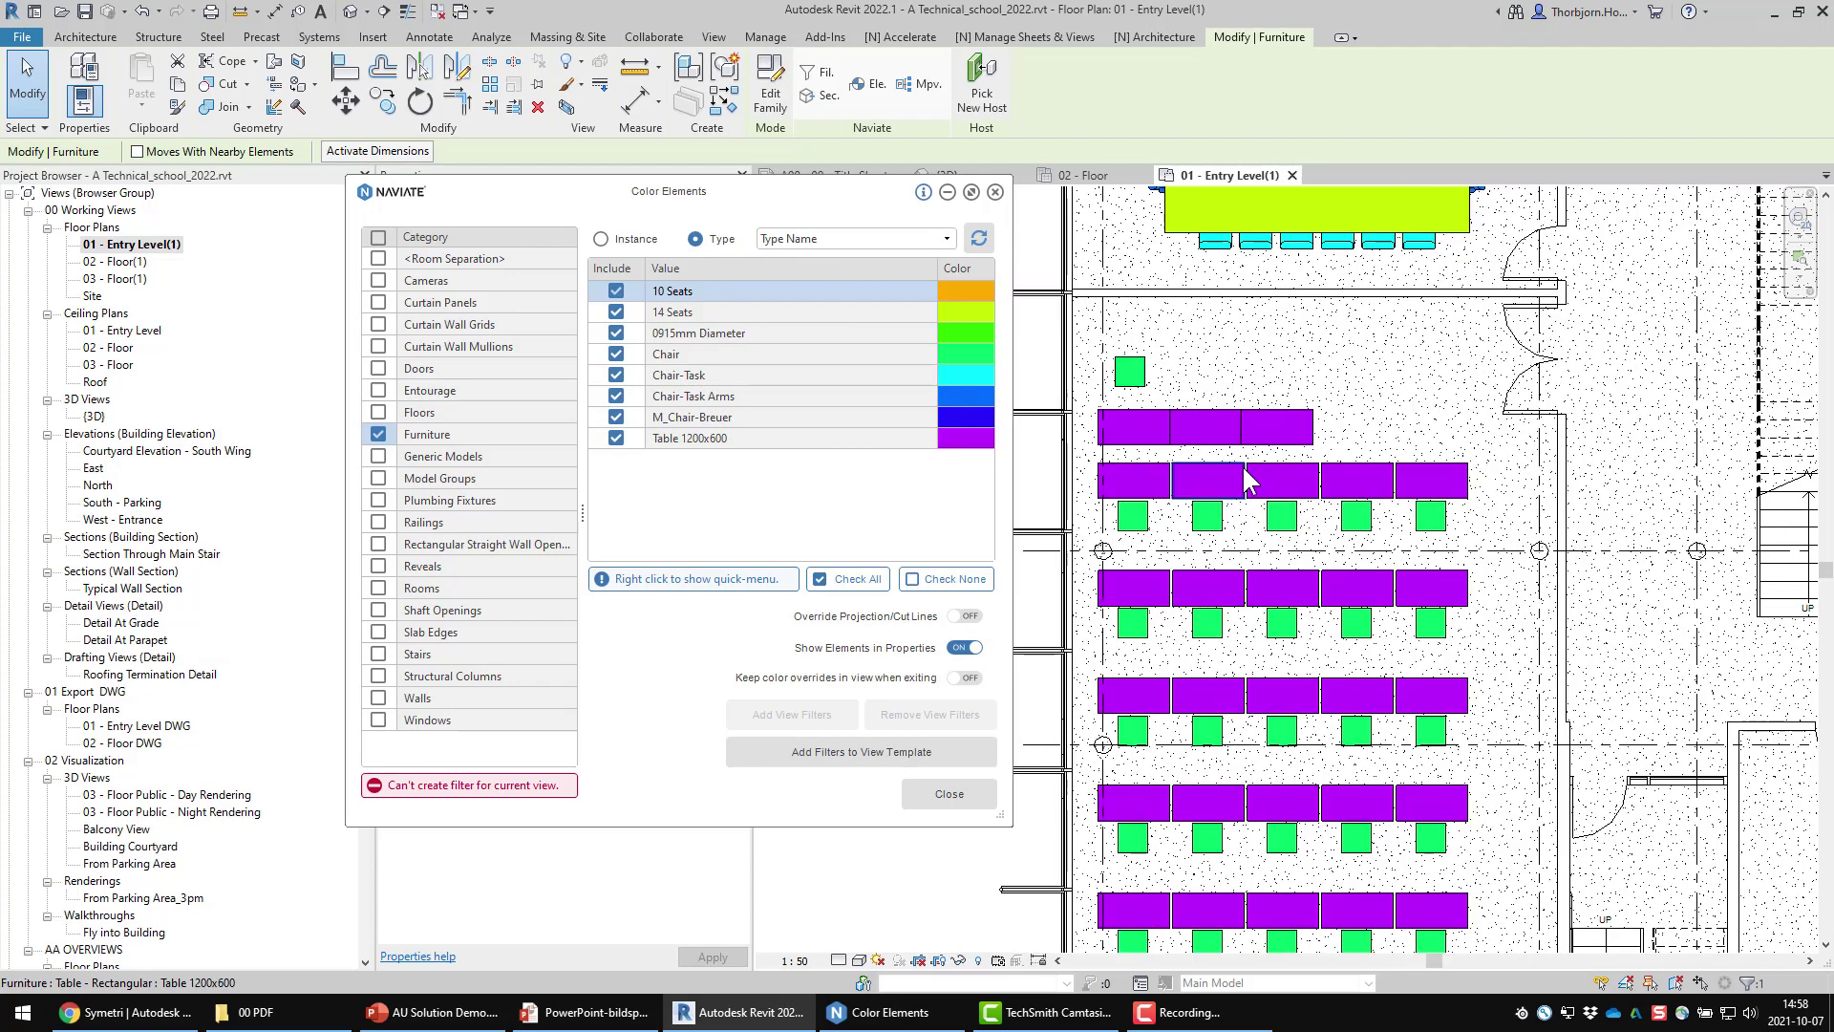
Uncover the element properties and inspect a classroom table and a chair individually
click(1134, 477)
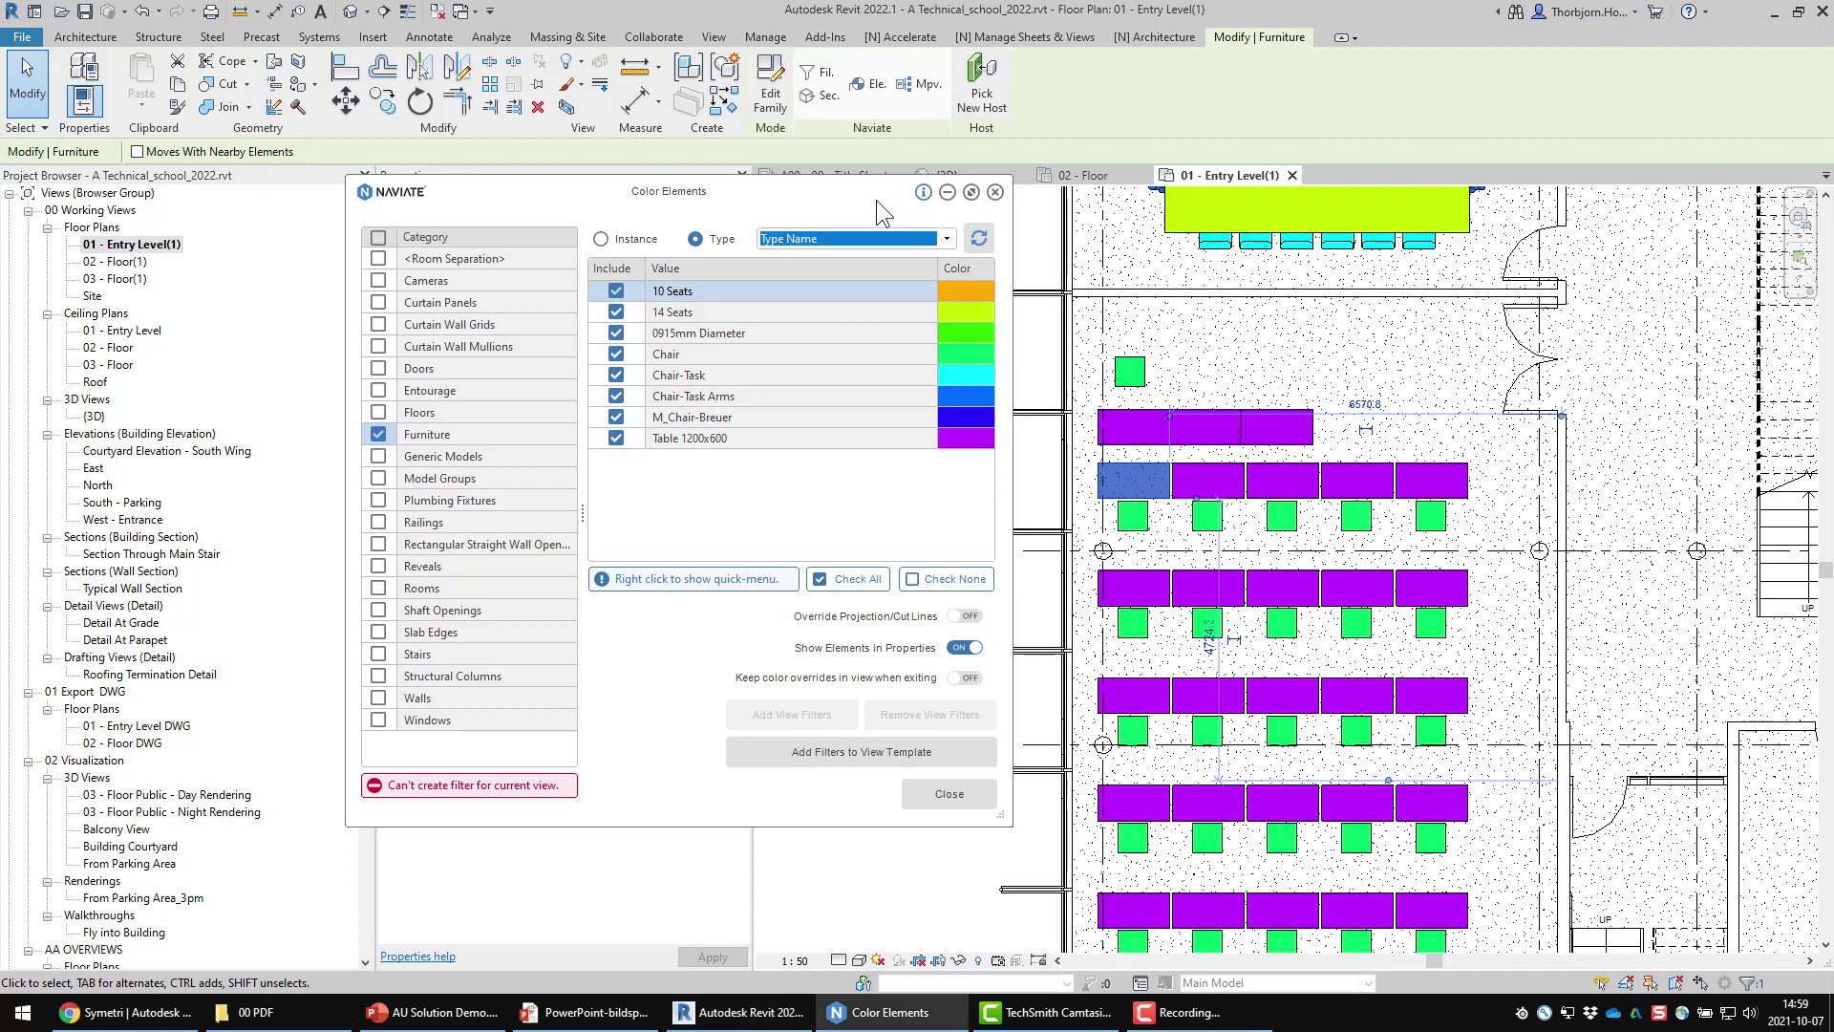
drag(875, 198, 791, 452)
click(933, 363)
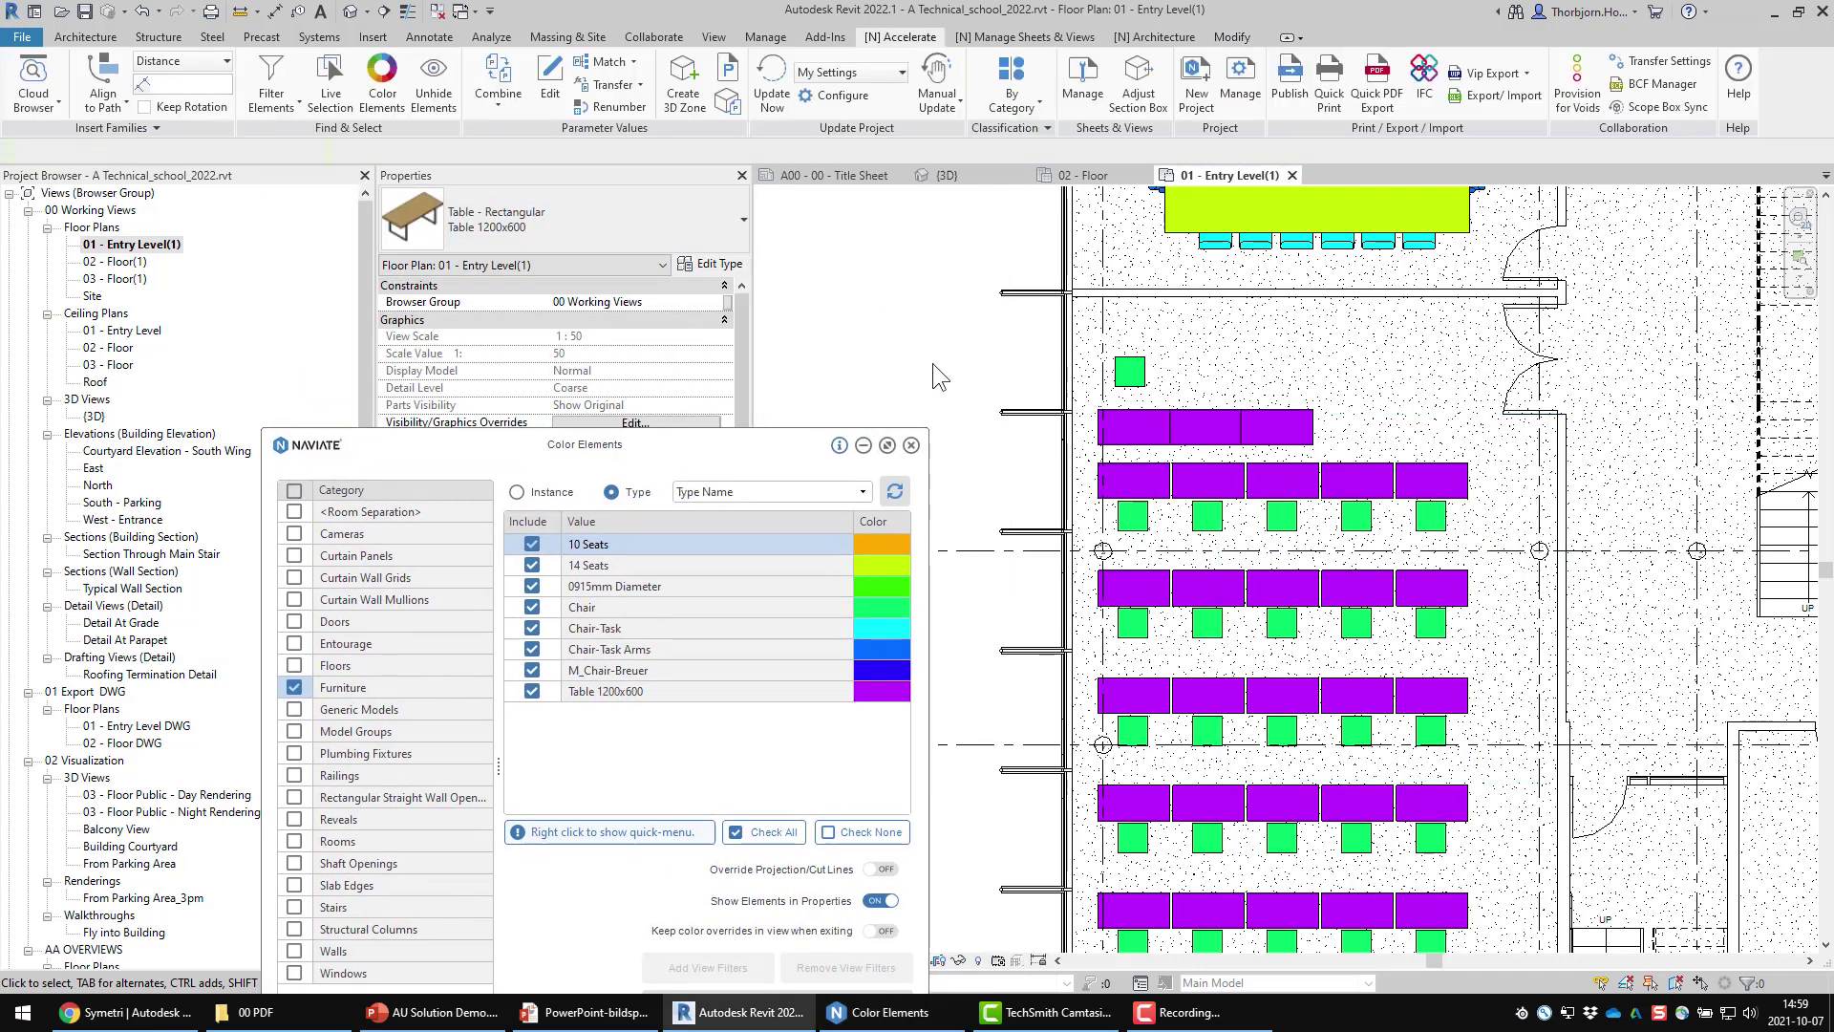
click(1144, 532)
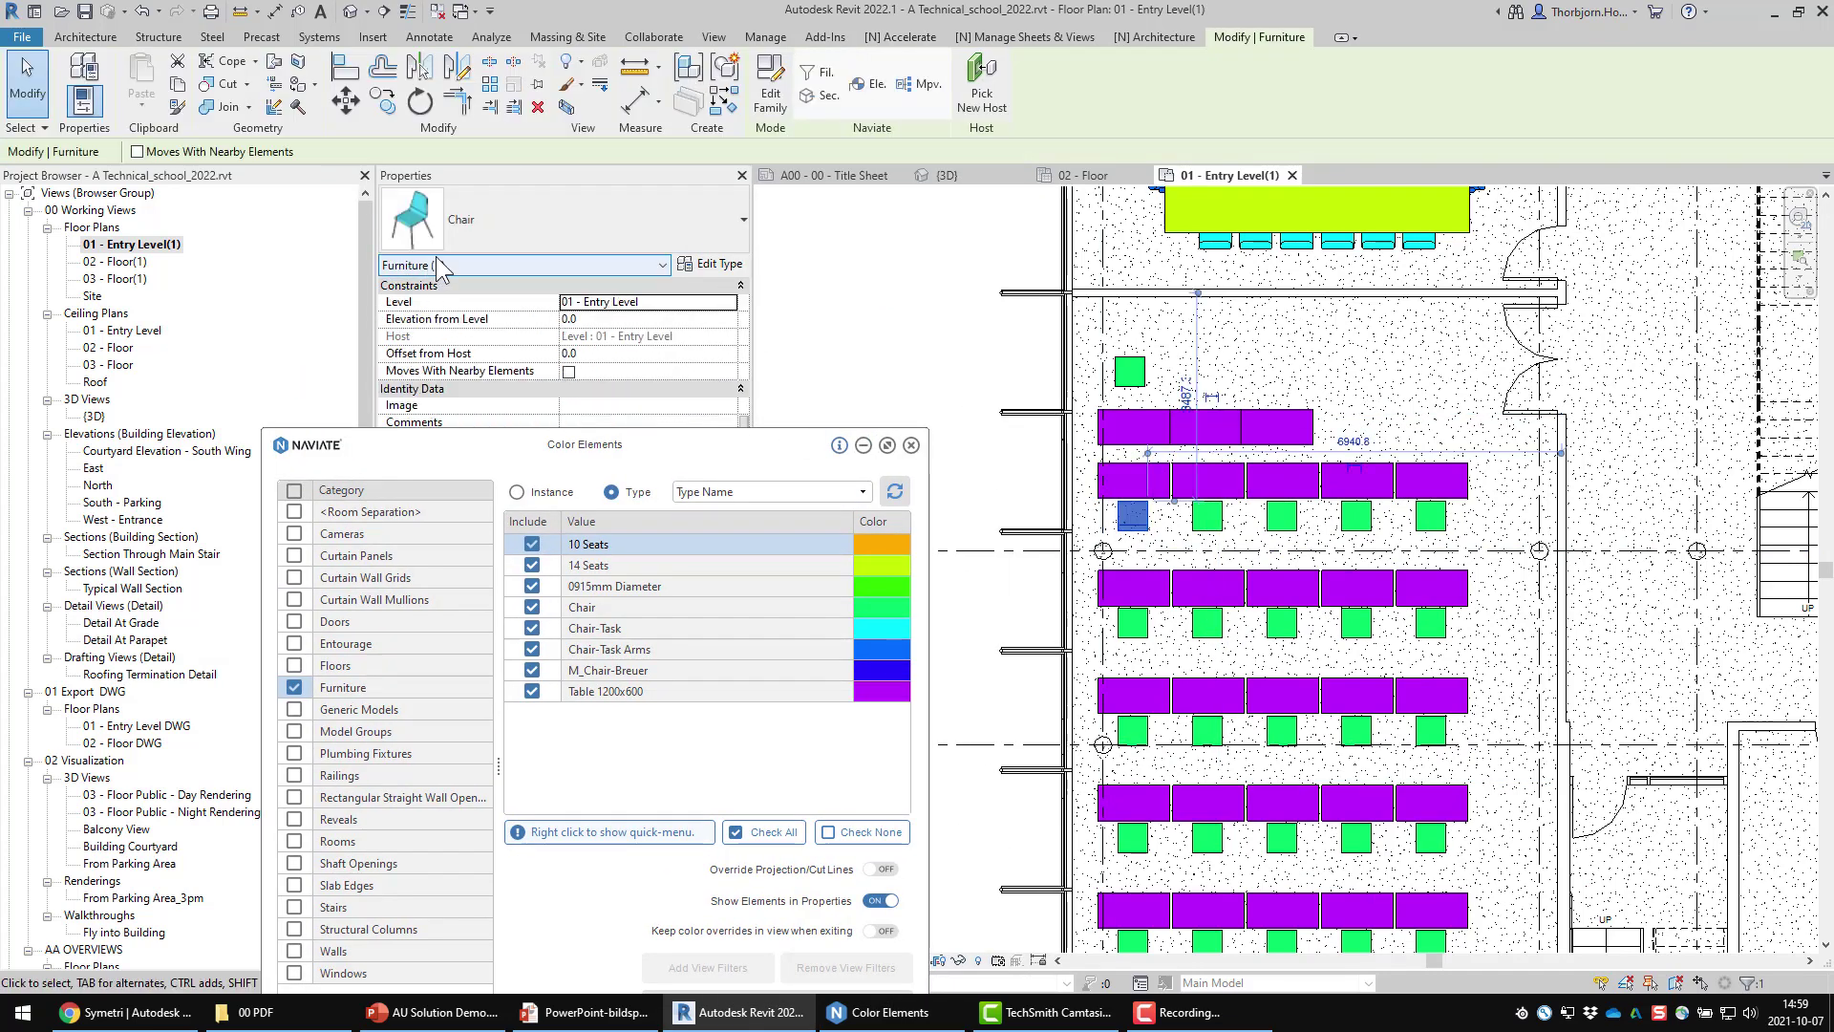
click(879, 329)
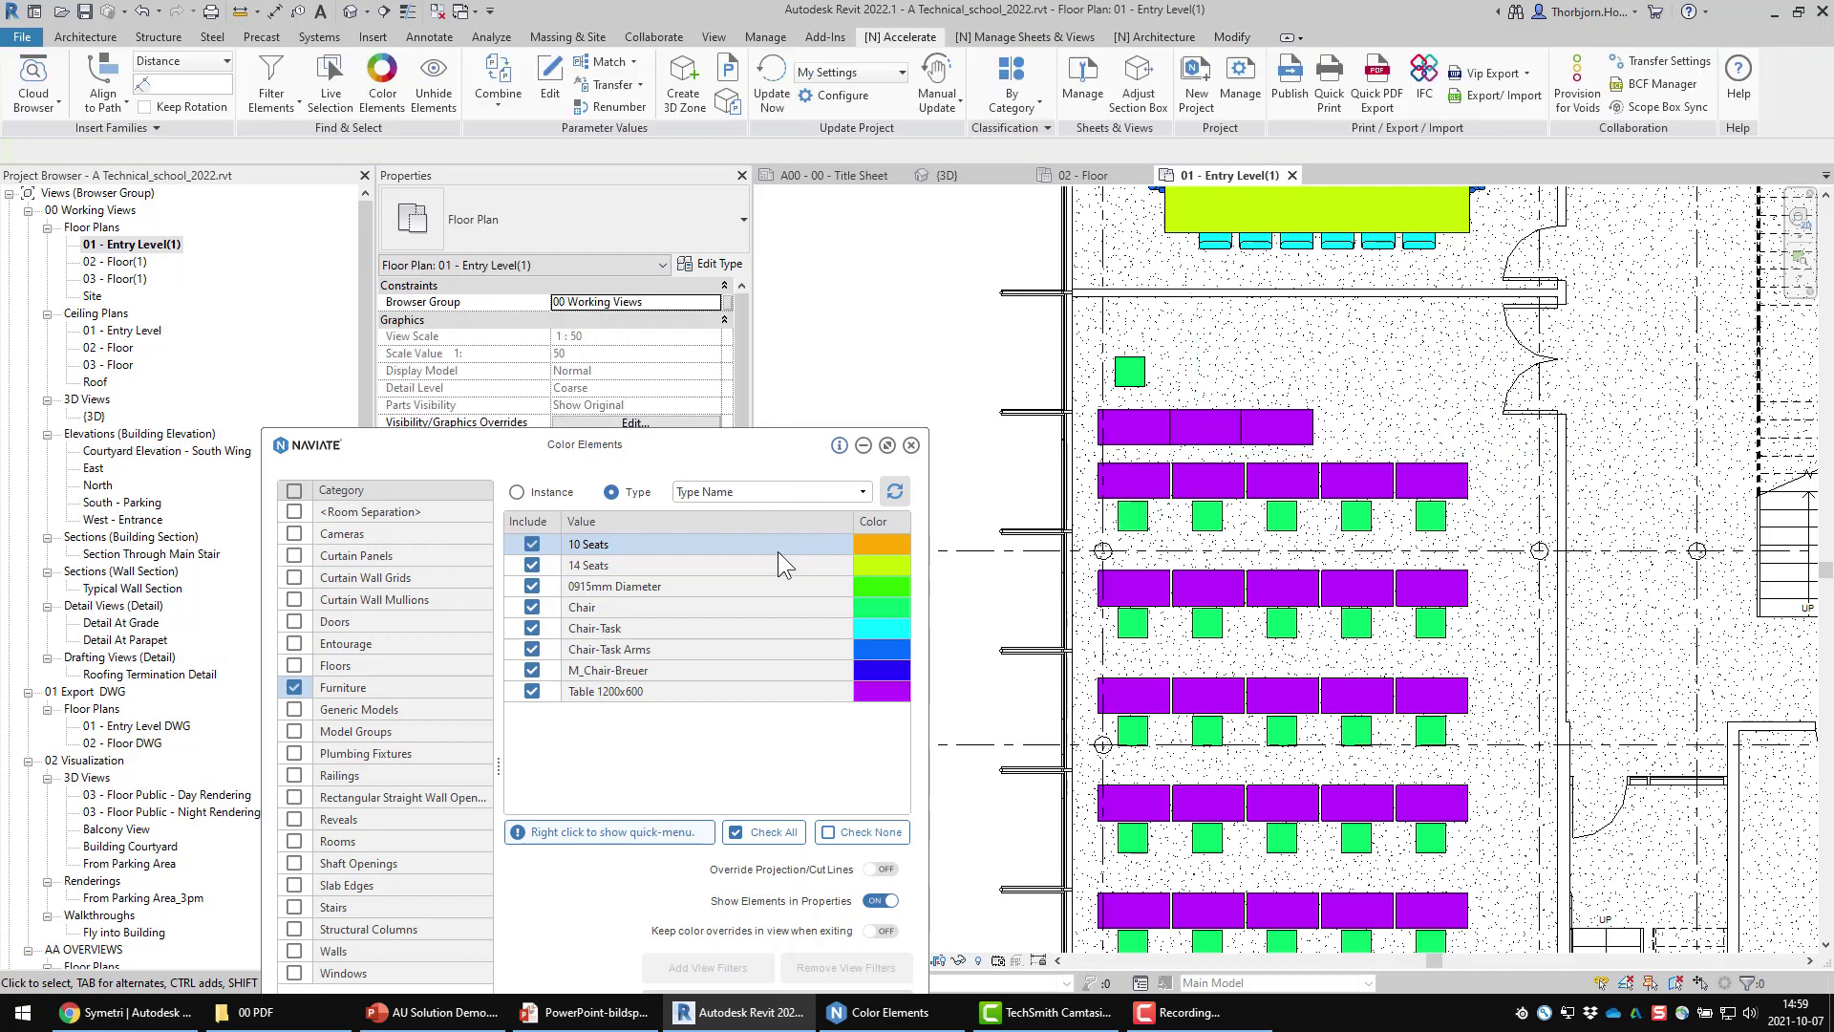
Select all Table 1200x600 and Chair furniture together through their colour values
click(645, 690)
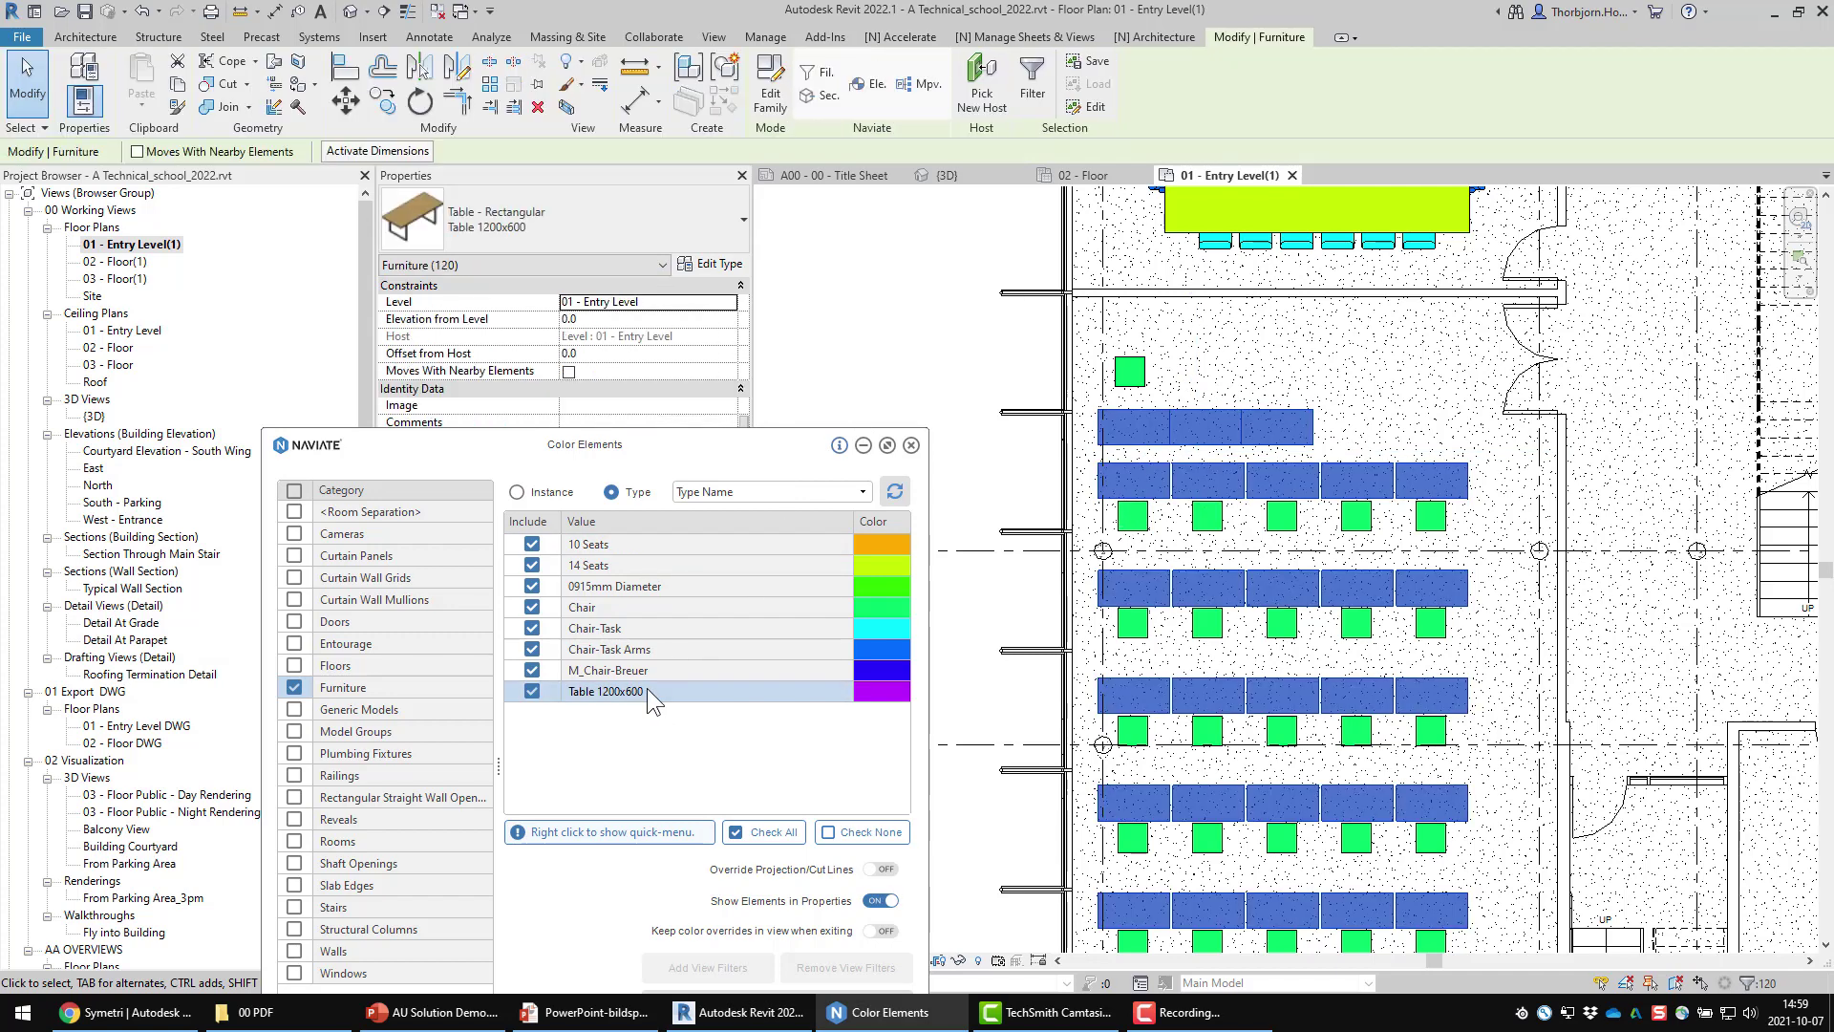
ctrl+click(621, 609)
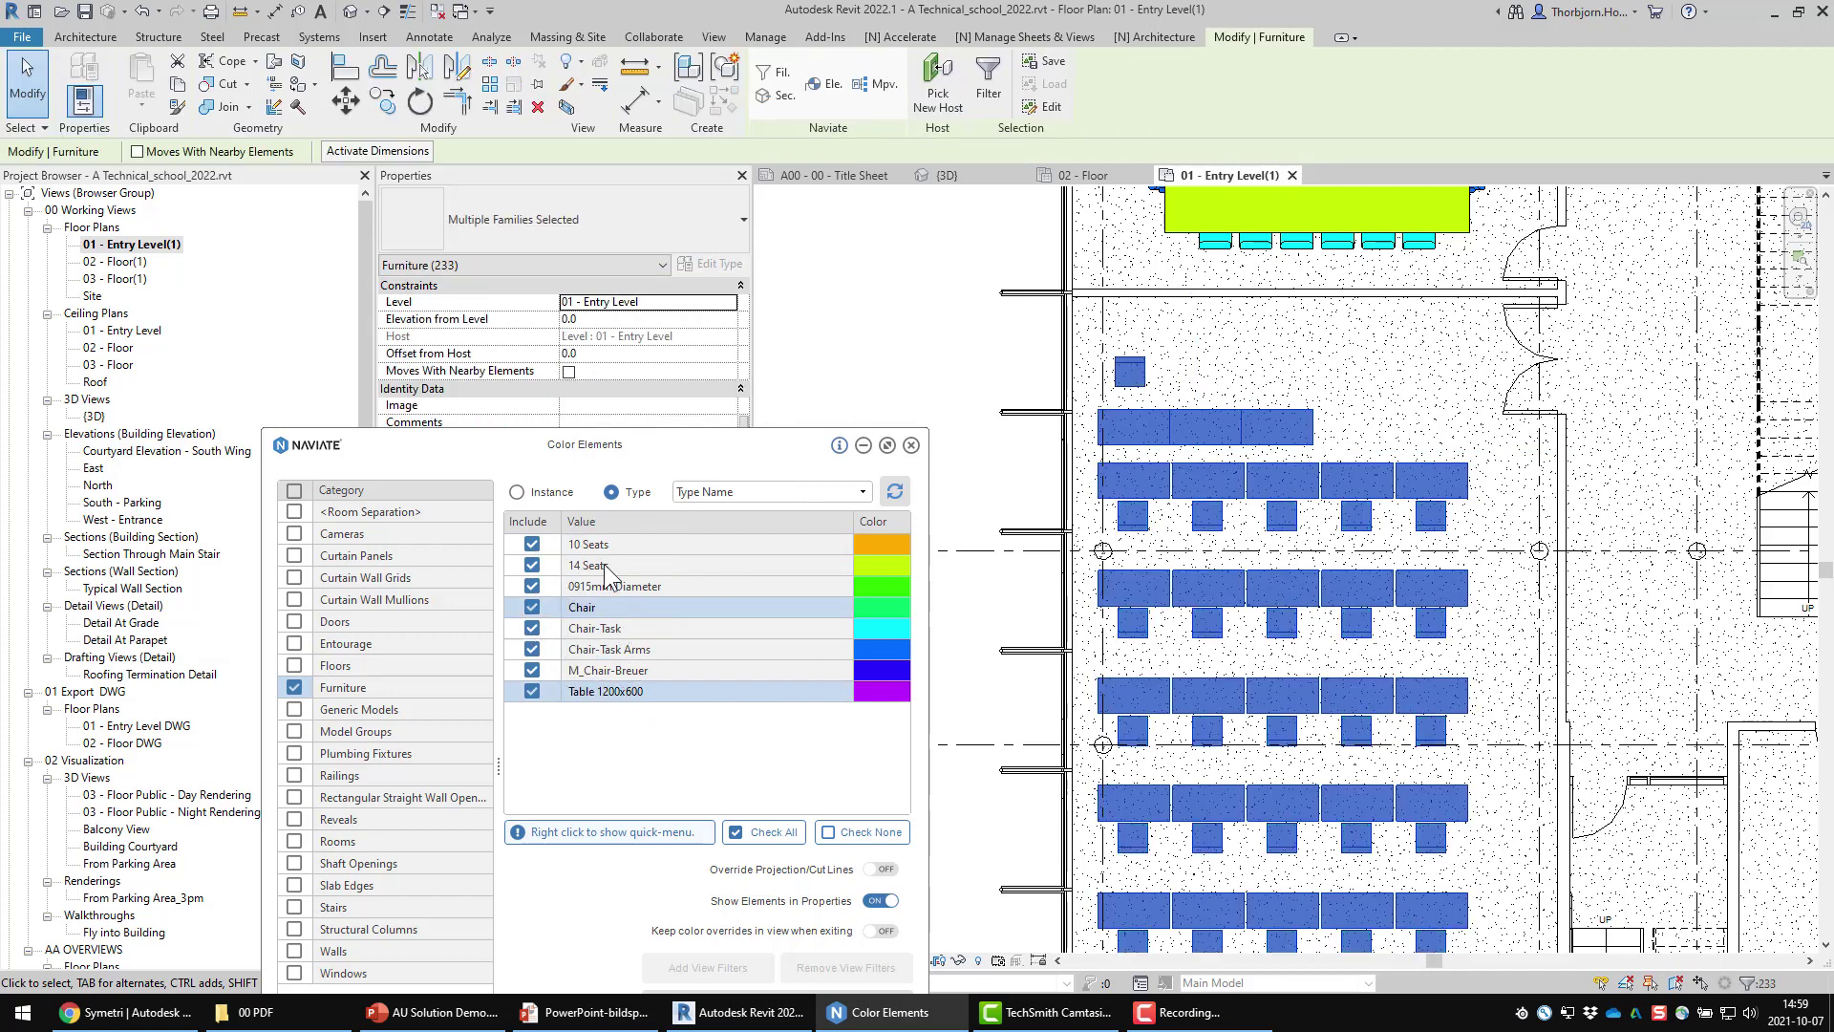
Copy the selected tables and chairs to the clipboard and paste them into the 02 - Floor(1) floor plan, aligned to the current view
click(176, 86)
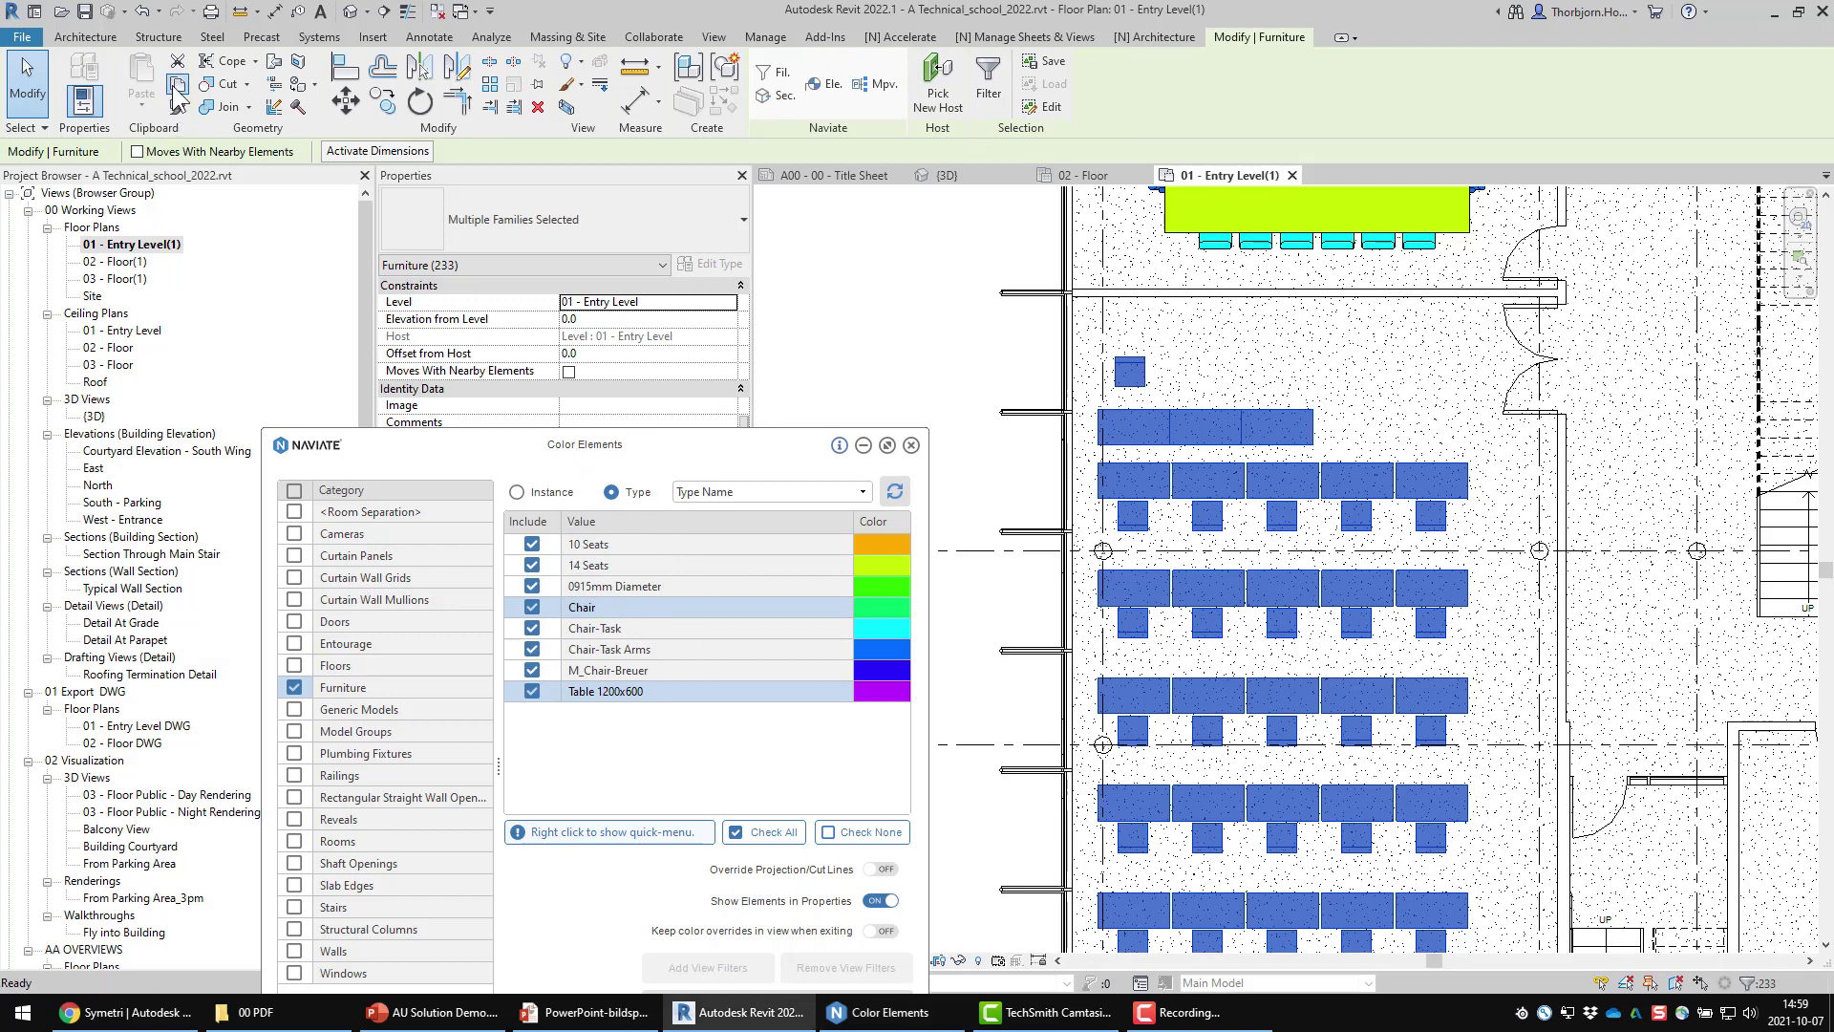
double_click(118, 264)
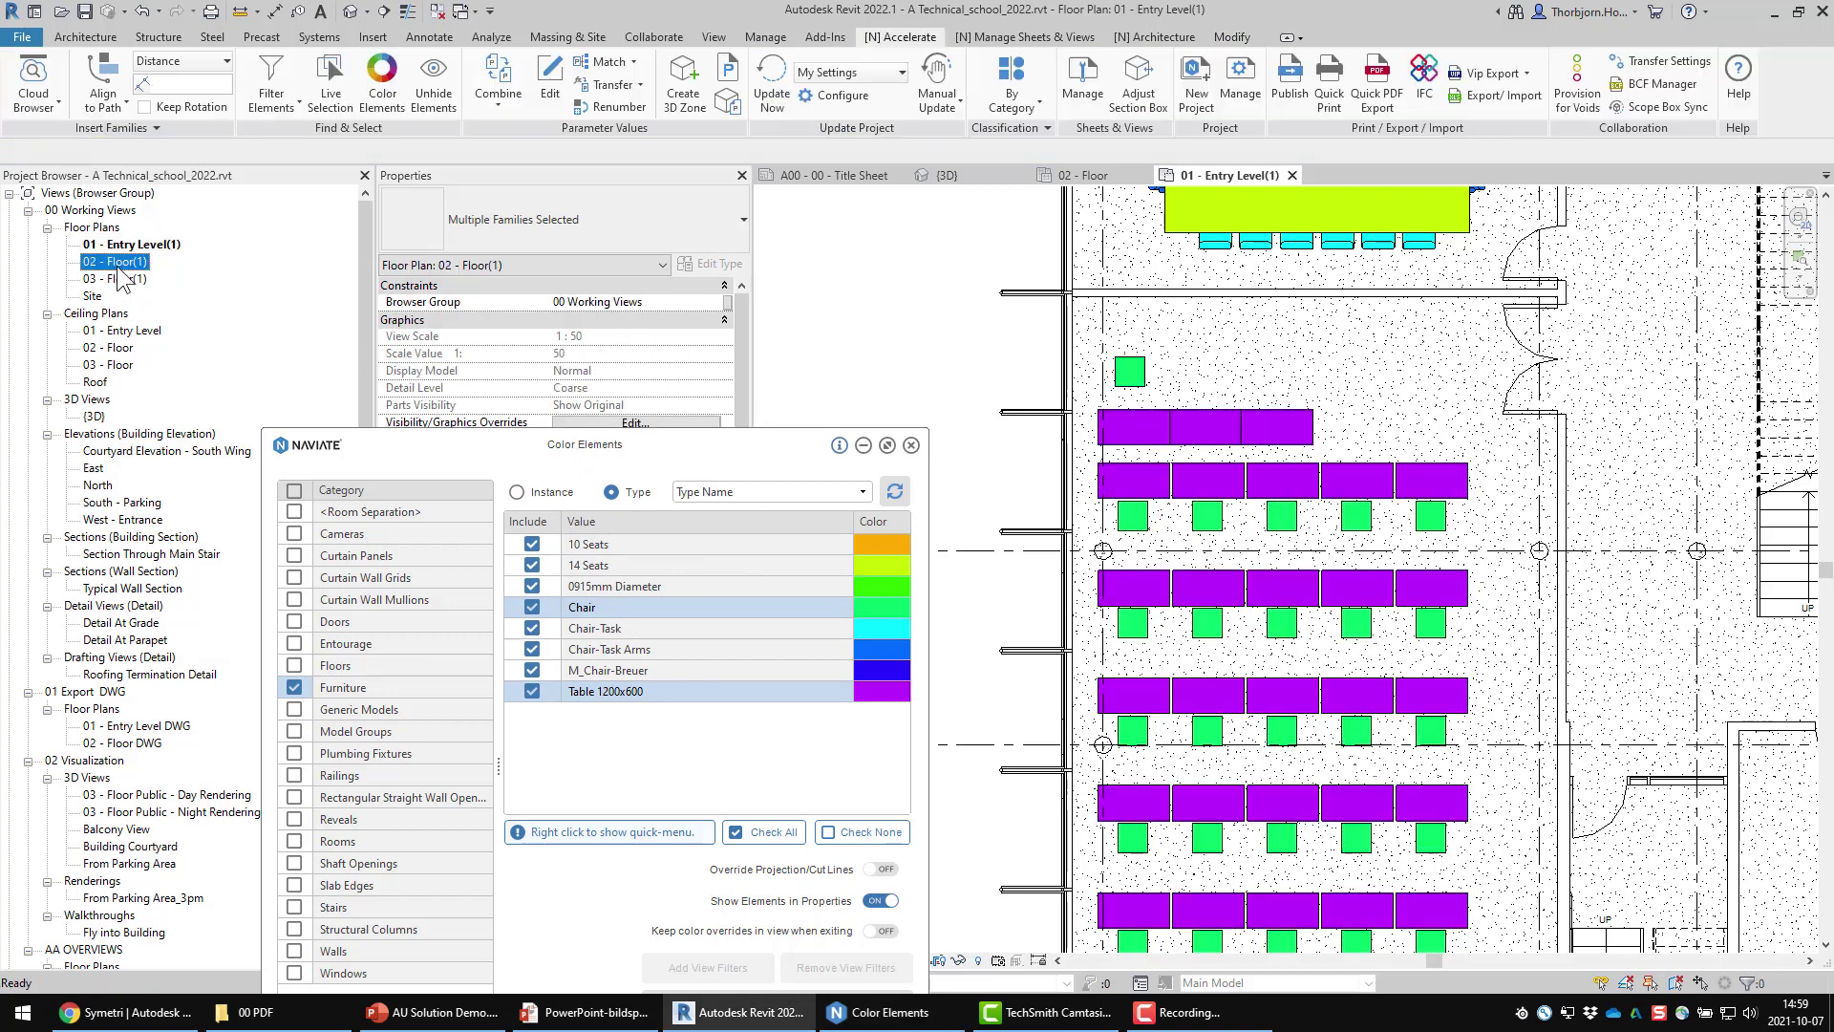
scroll(1003, 393, down, 3)
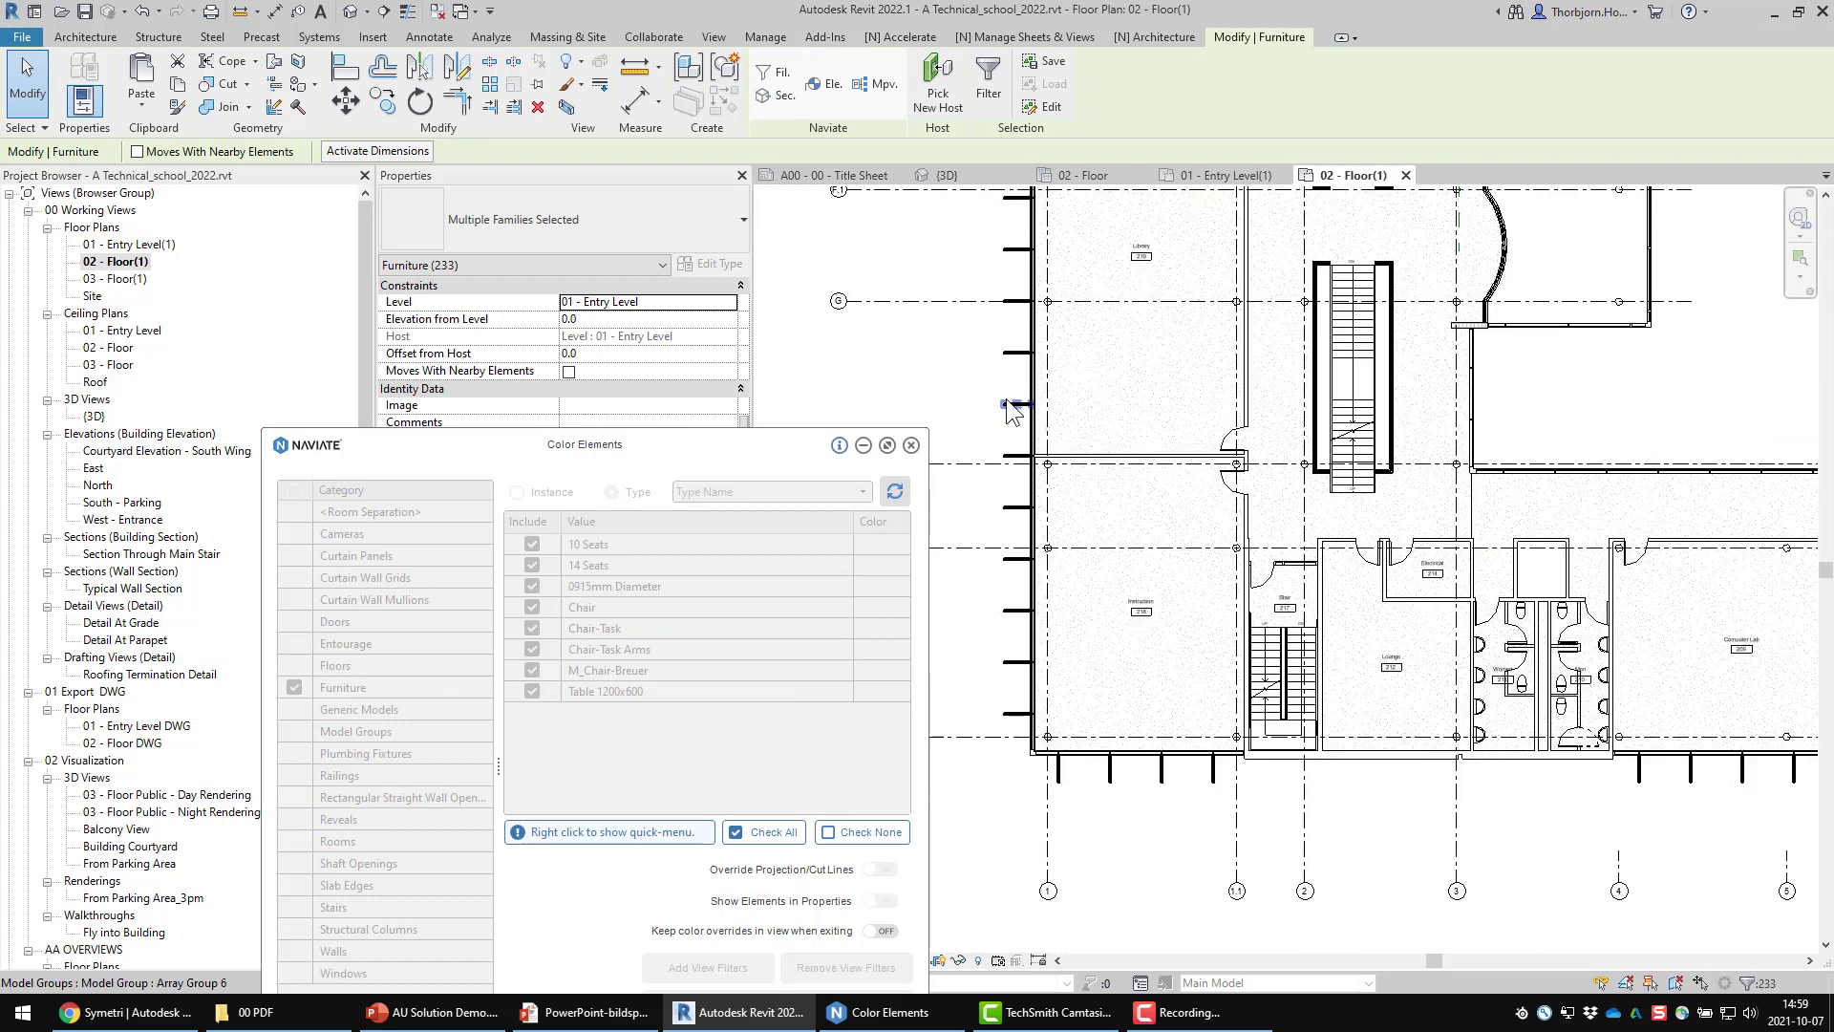
click(141, 102)
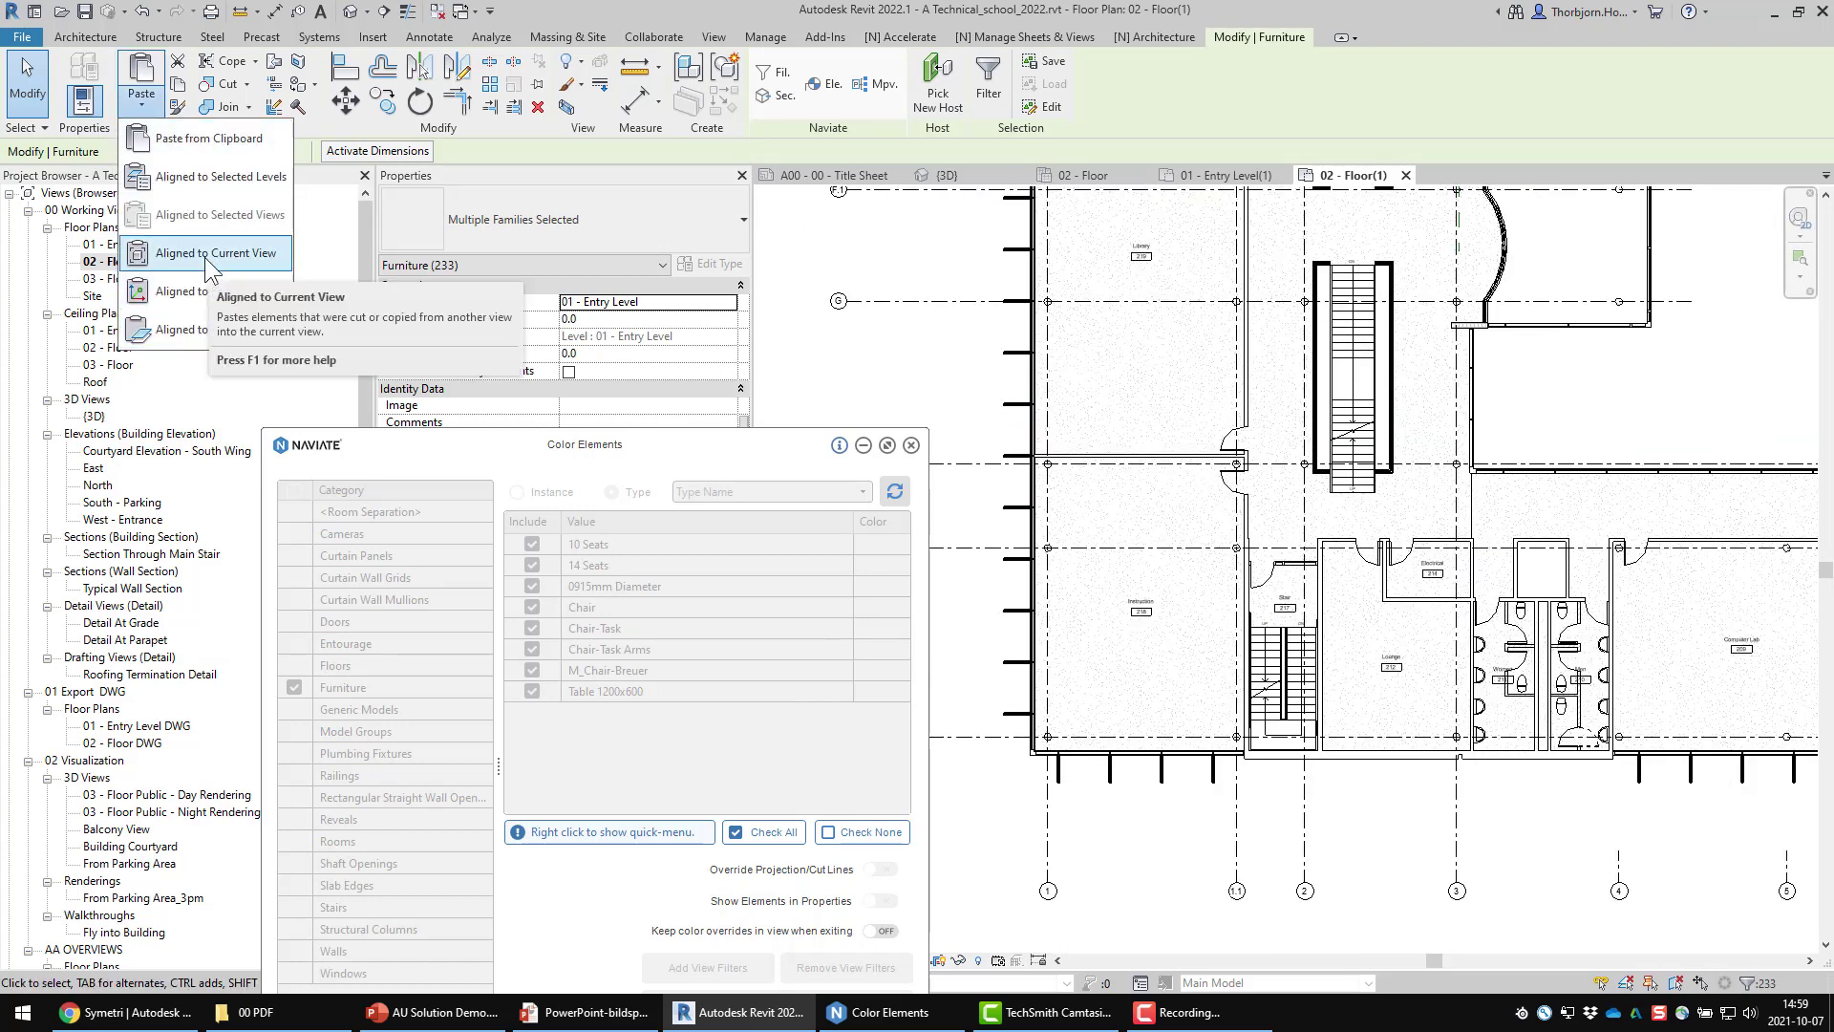
click(210, 253)
click(827, 363)
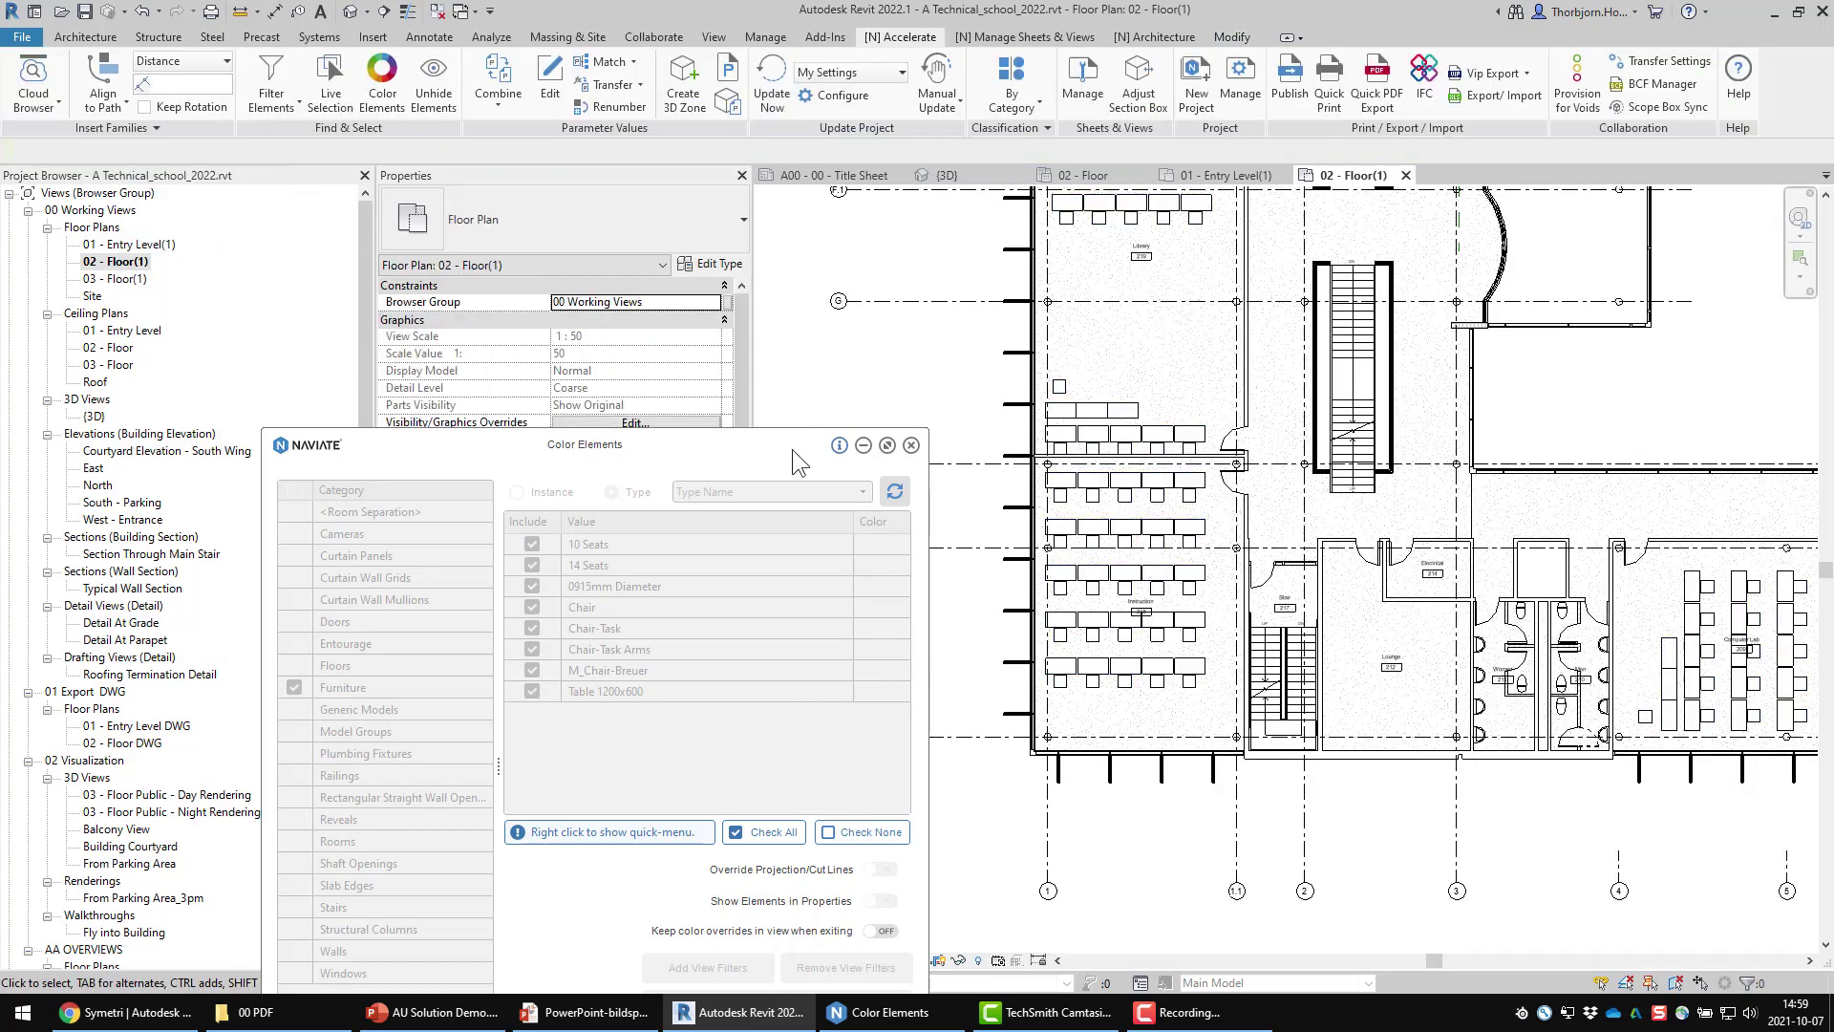
Move the Color Elements dialog aside and close it to reveal the pasted furniture across the plan
drag(793, 447, 789, 173)
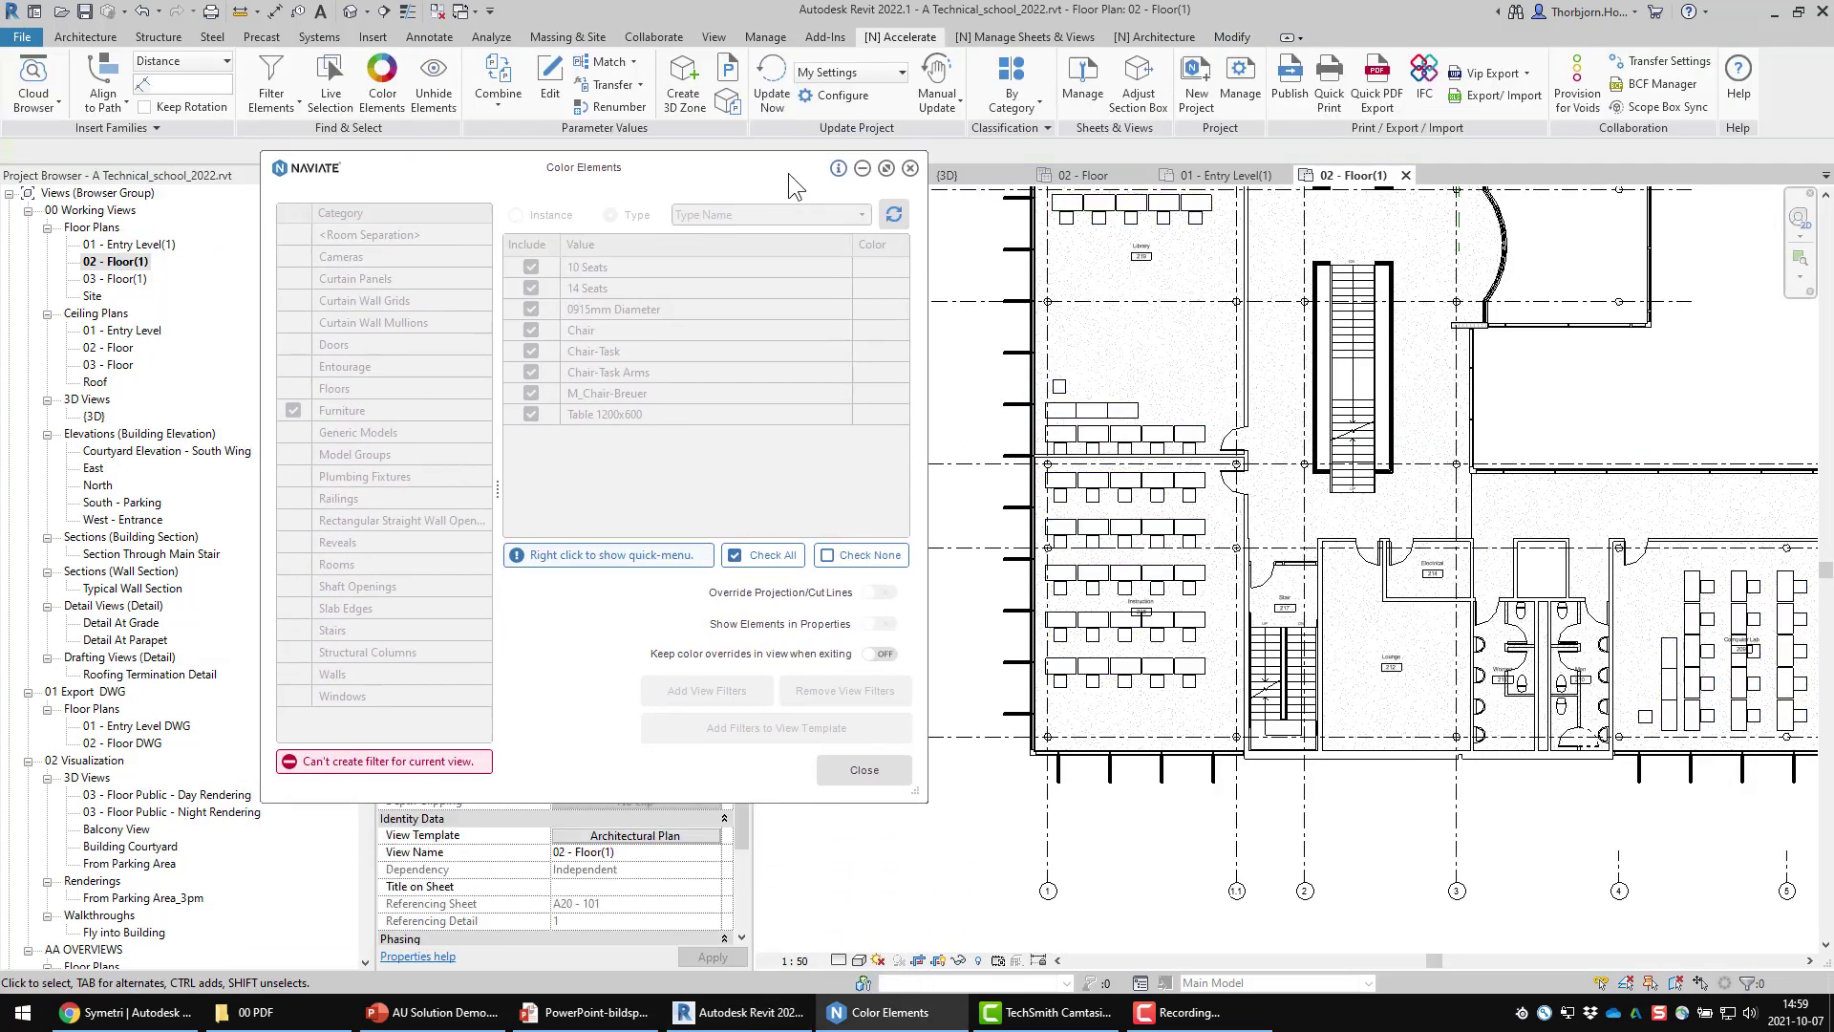
click(911, 168)
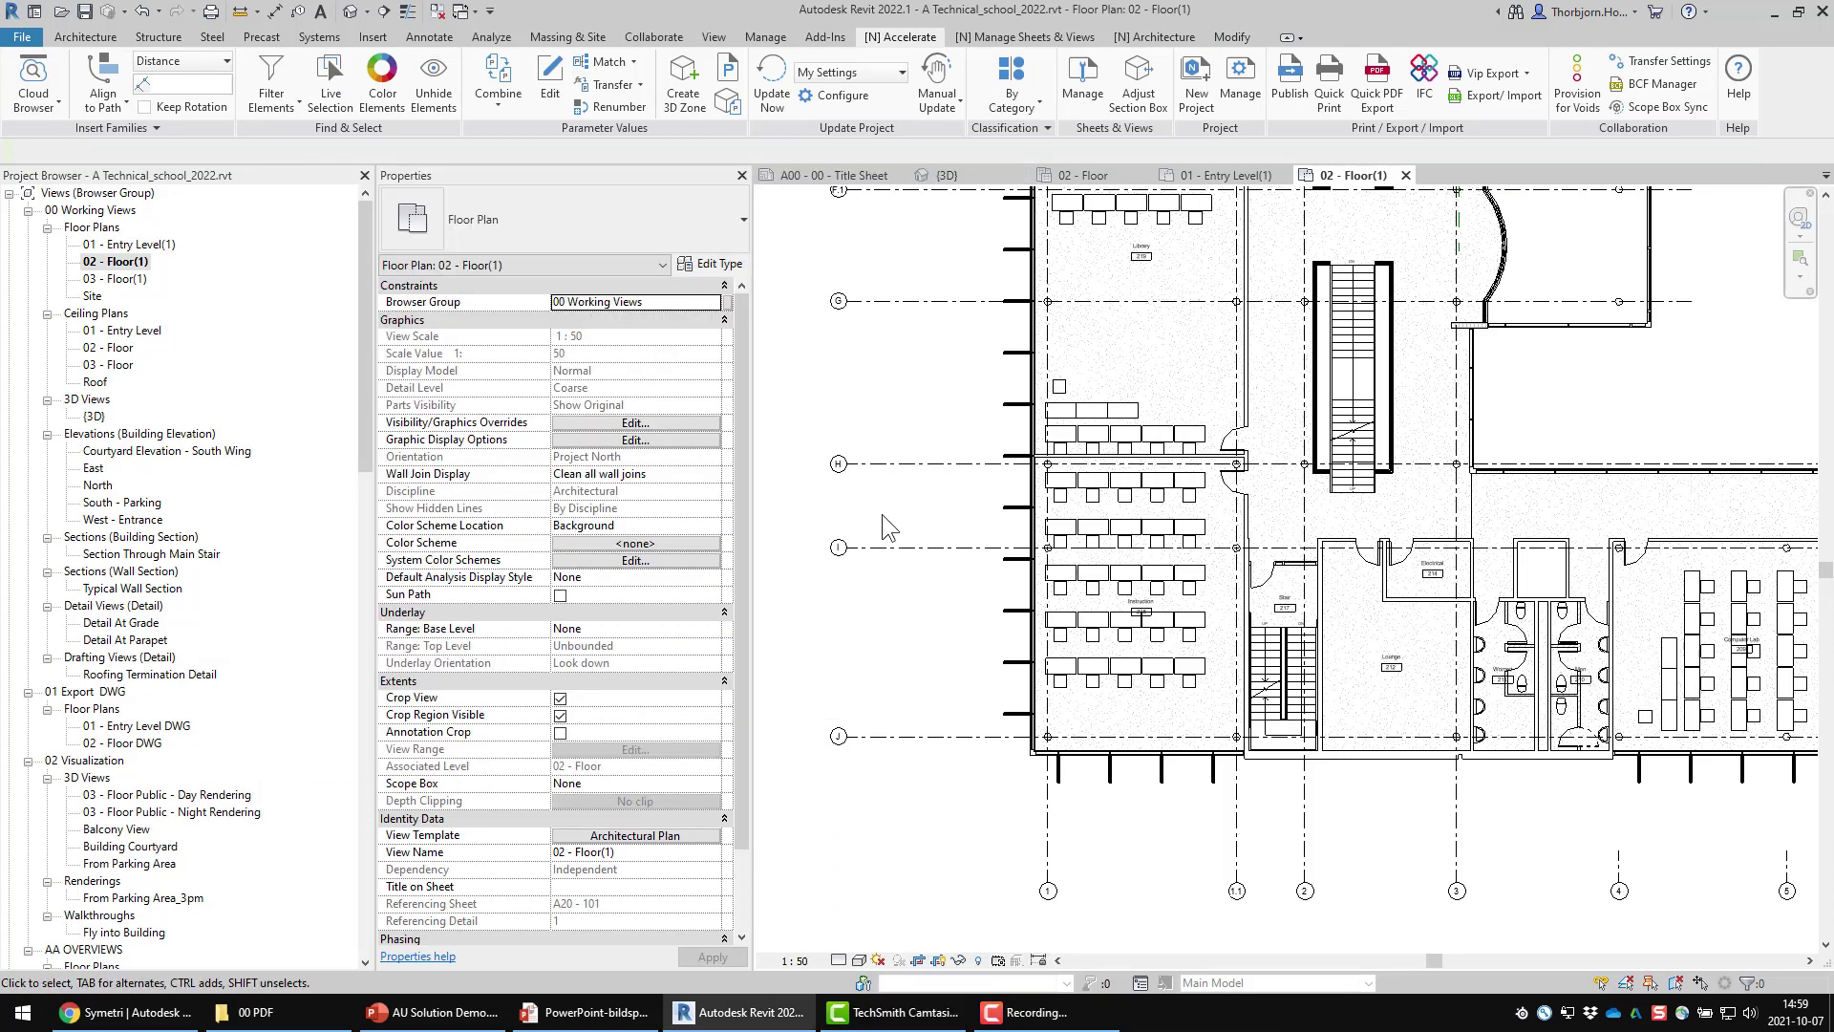
scroll(879, 640, down, 3)
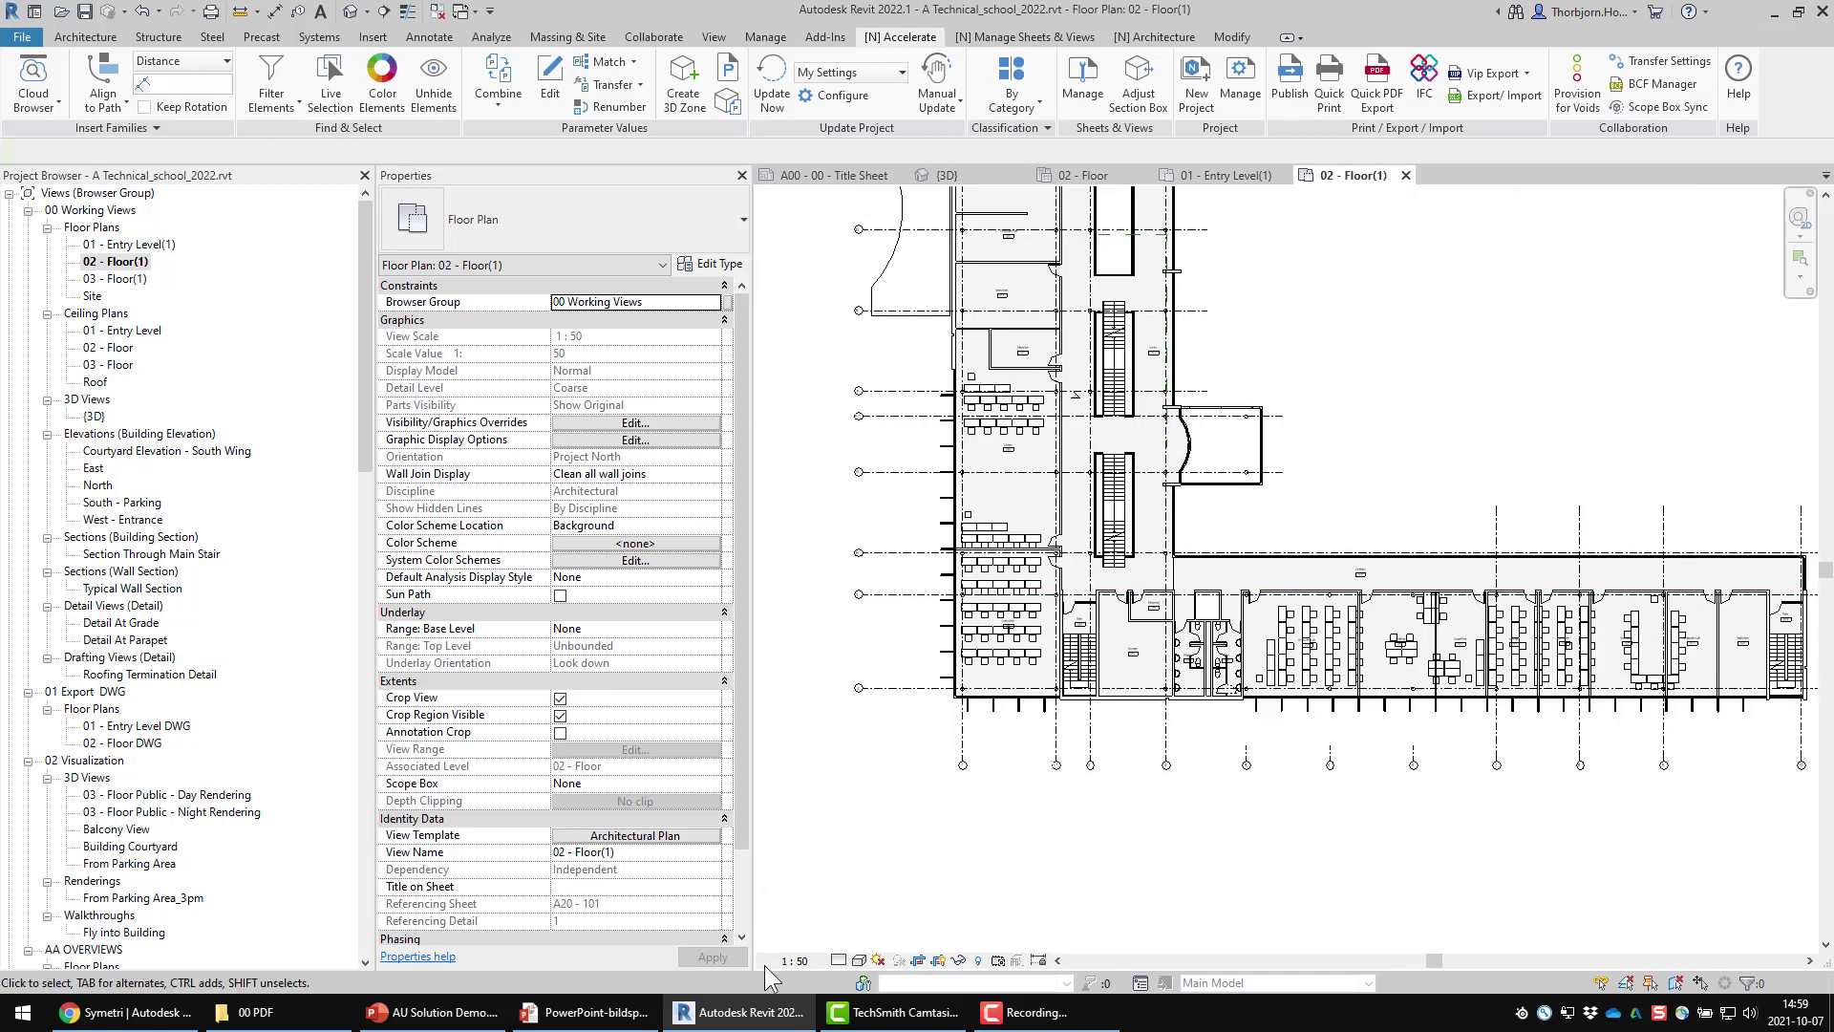
Switch to the PowerPoint presentation, advance to the Dependent View Creation slide, and return to Revit
click(630, 1015)
key(Right)
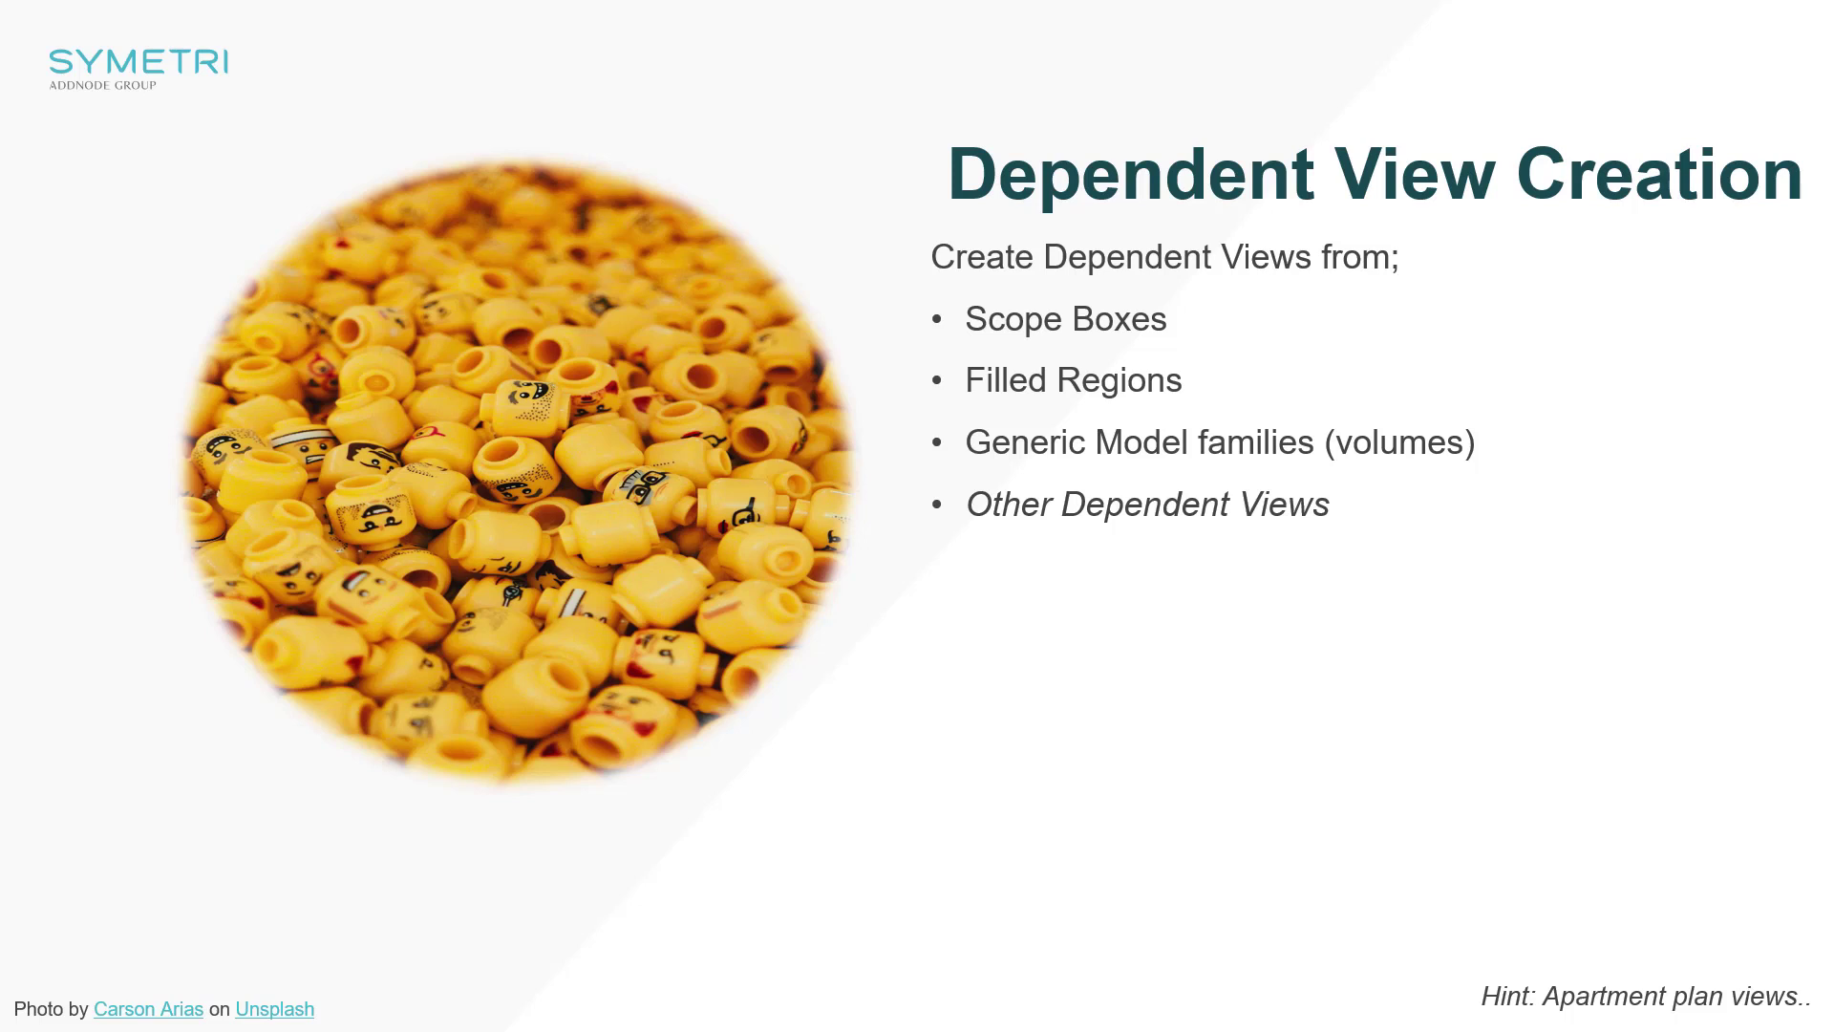
key(super)
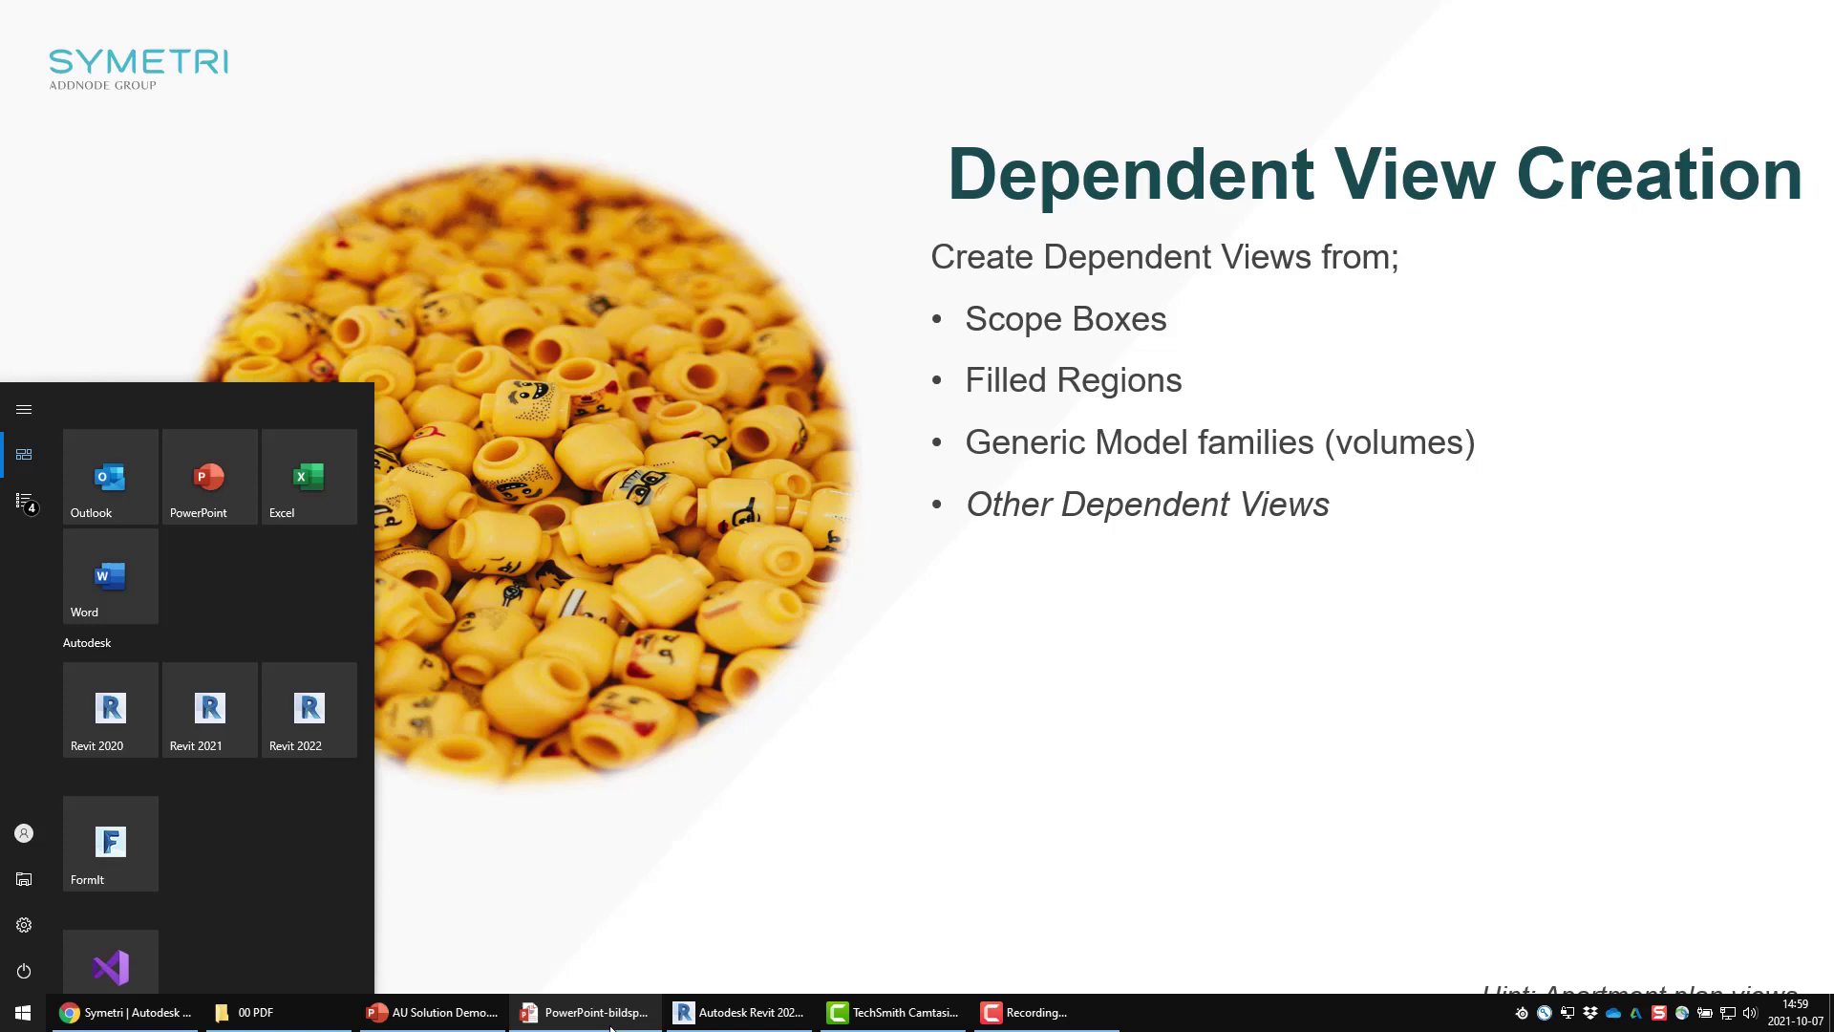
click(745, 1014)
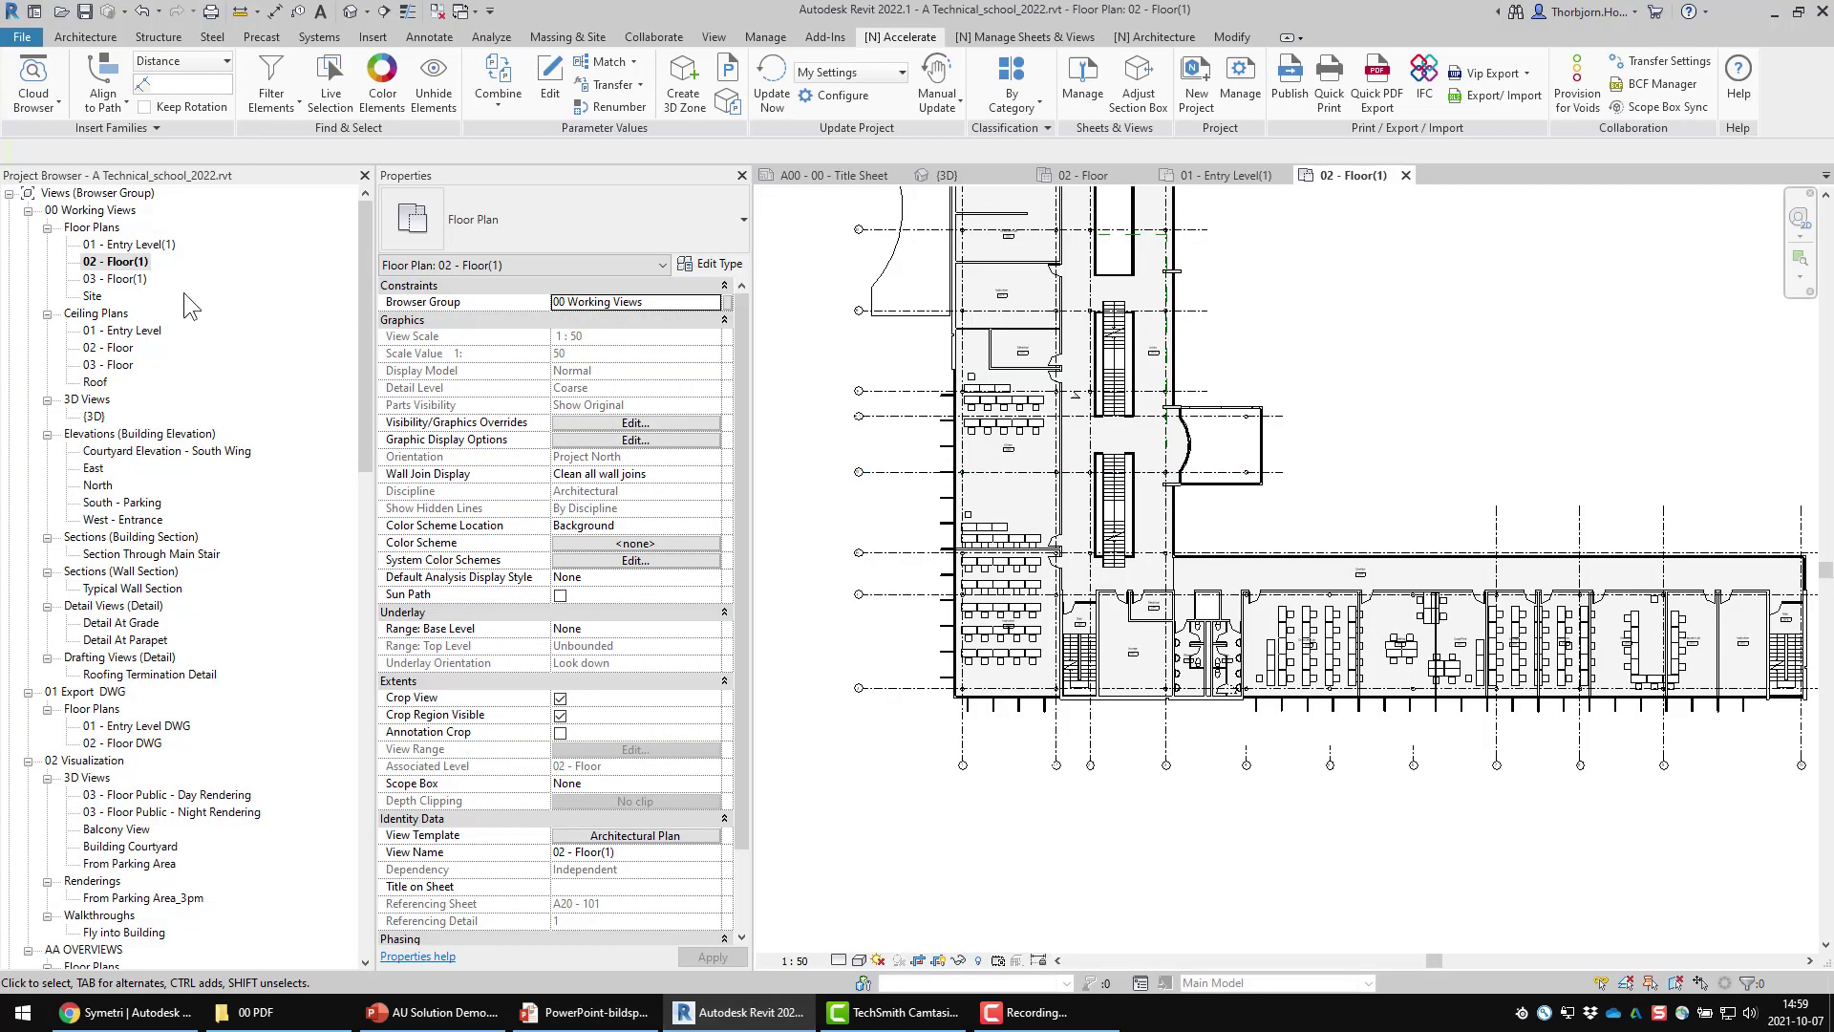
Open the 01 - Entry Level ceiling plan and generate its dependent views with Quick Dependent Views
double_click(122, 333)
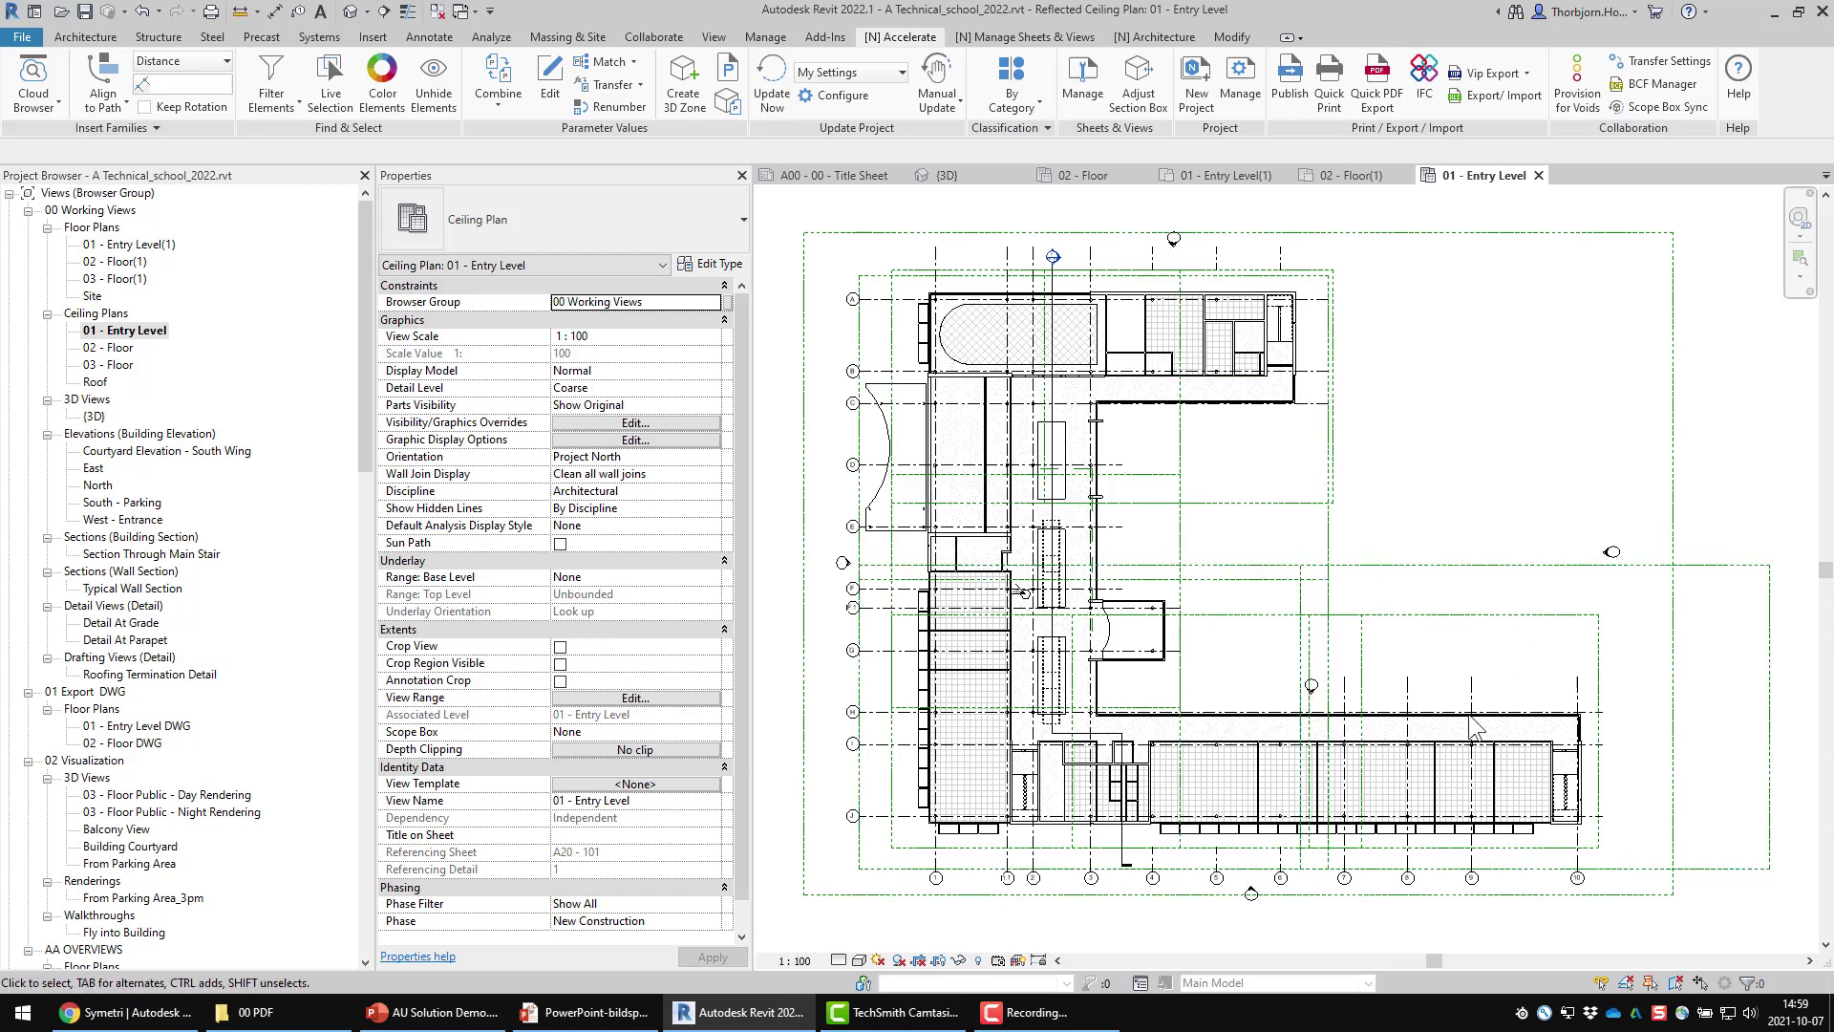
click(1047, 40)
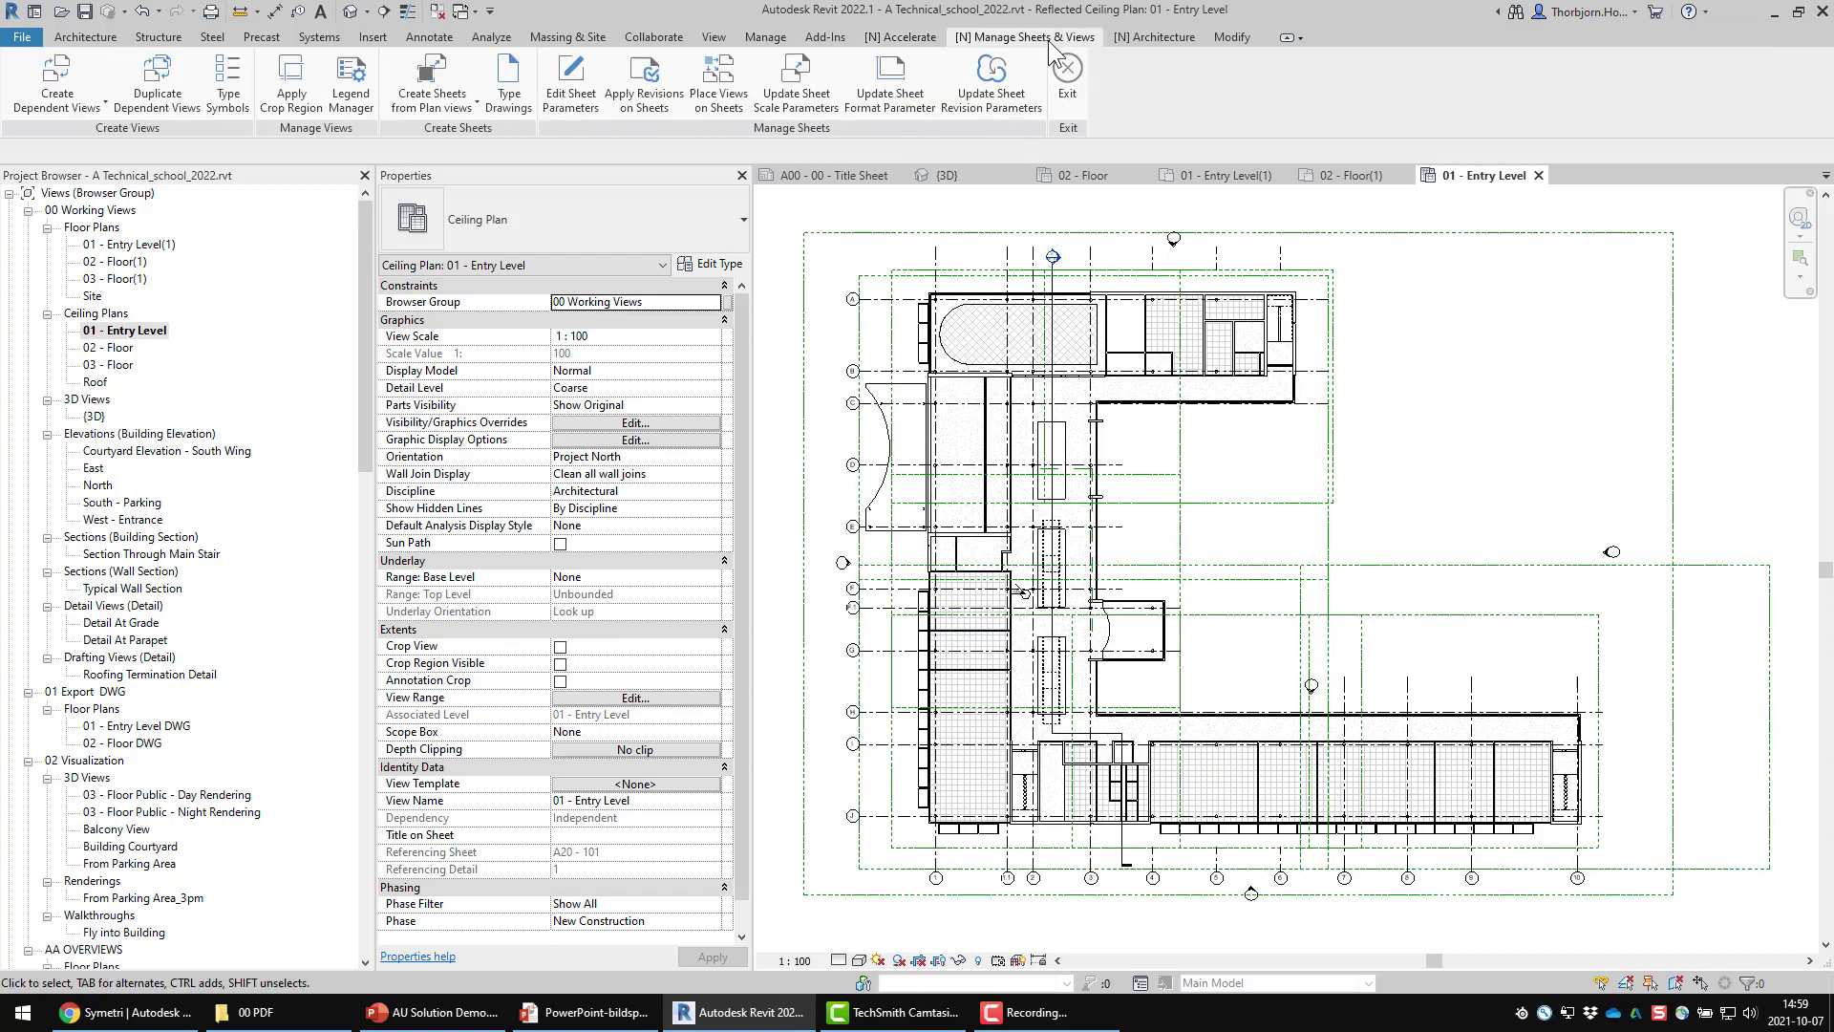
click(78, 107)
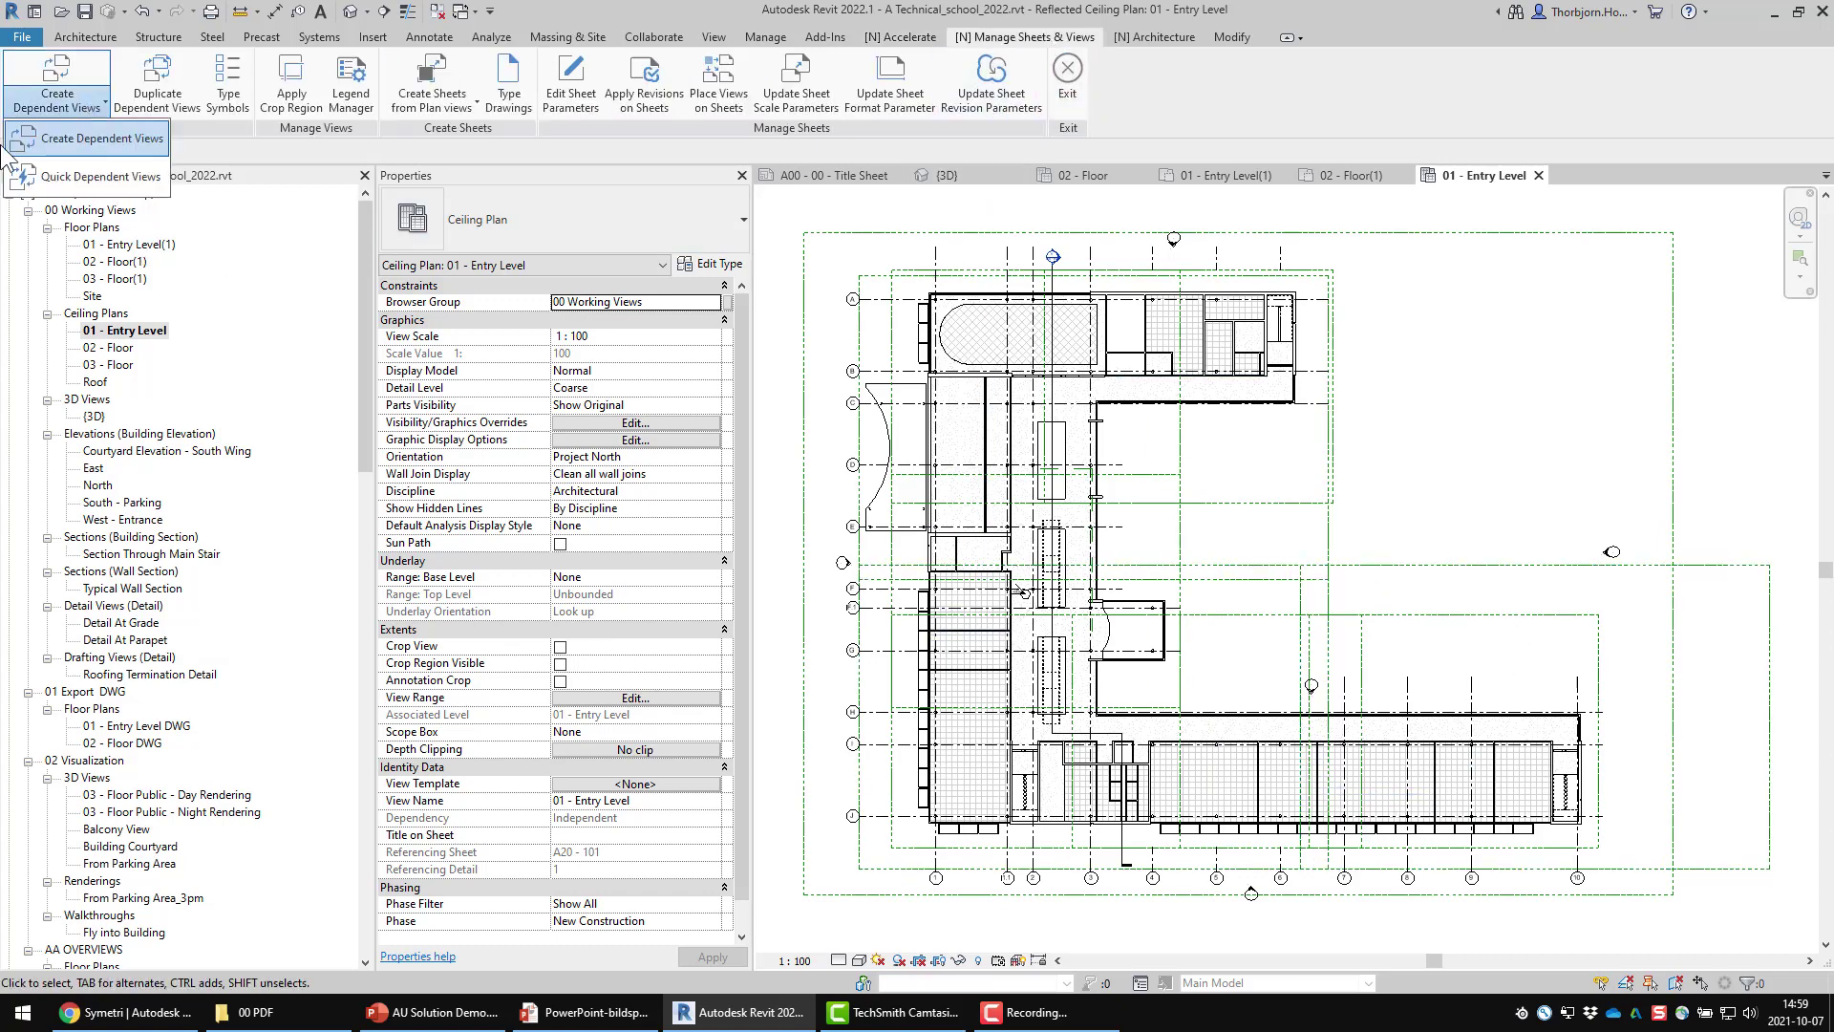
click(119, 191)
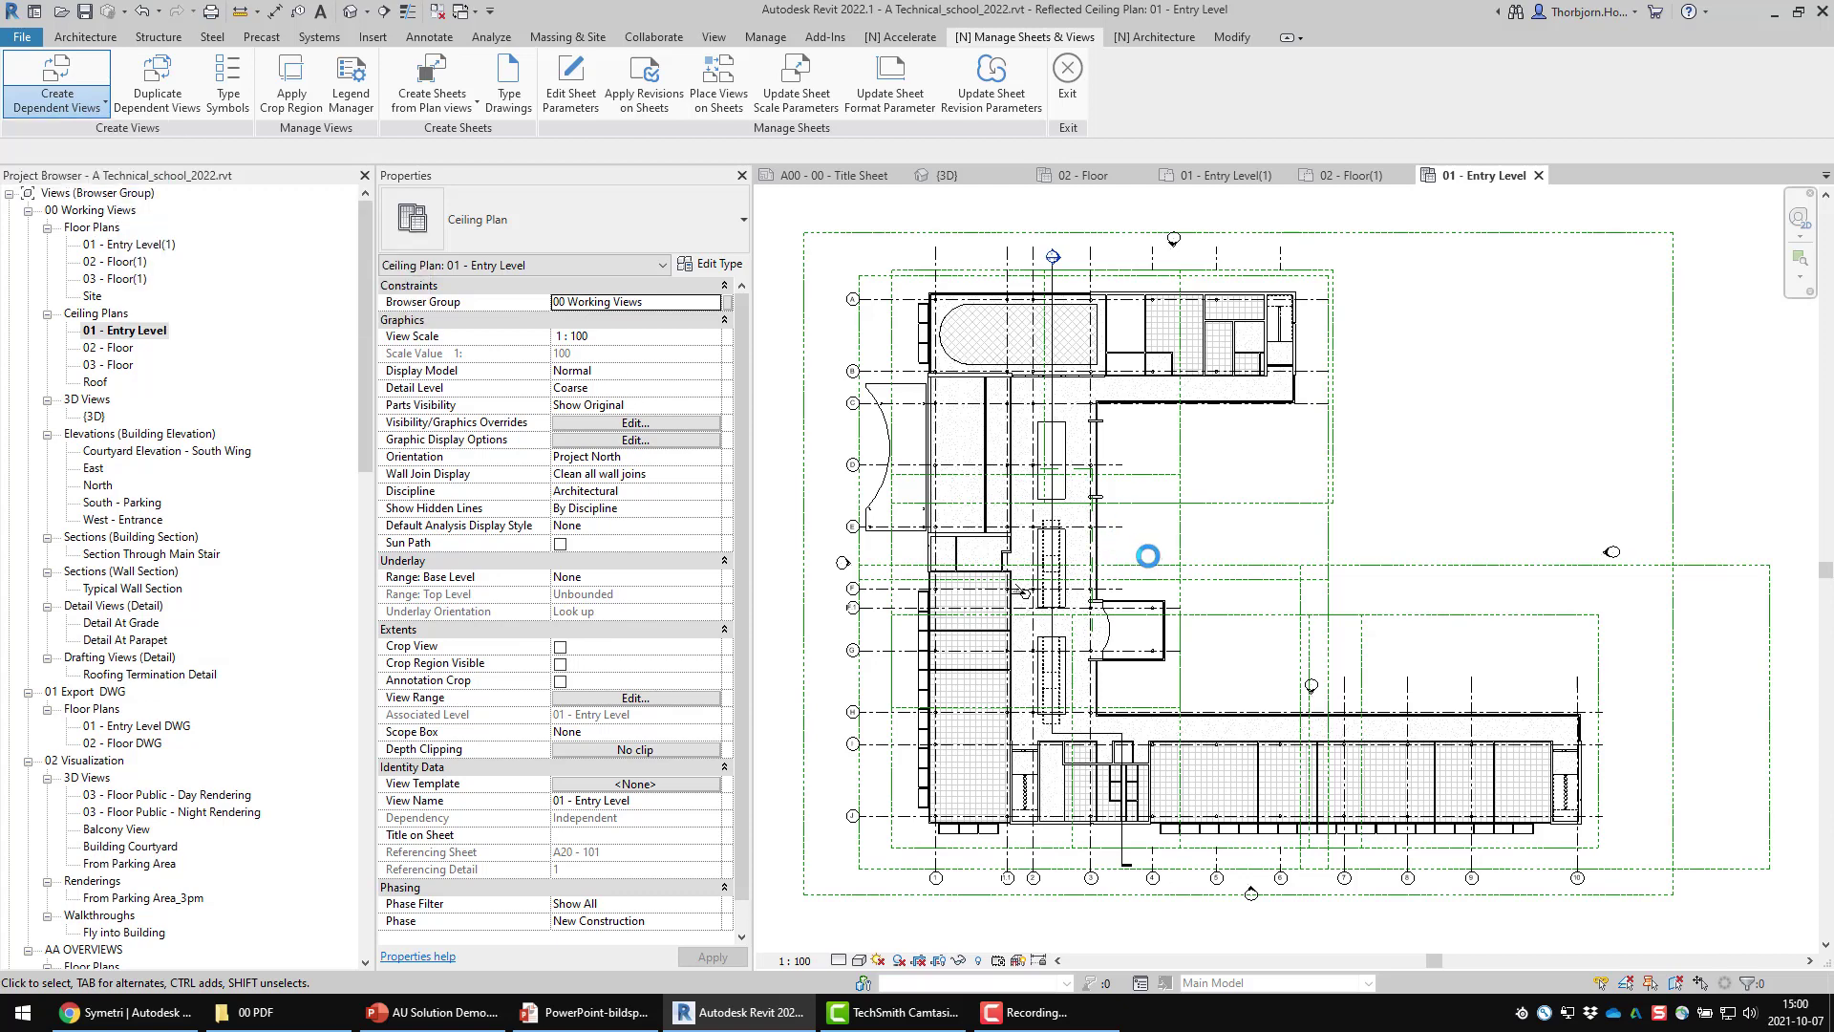
Expand the dependent views of the 01 - Entry Level ceiling plan and open the Scope Box A1-6 view
click(65, 336)
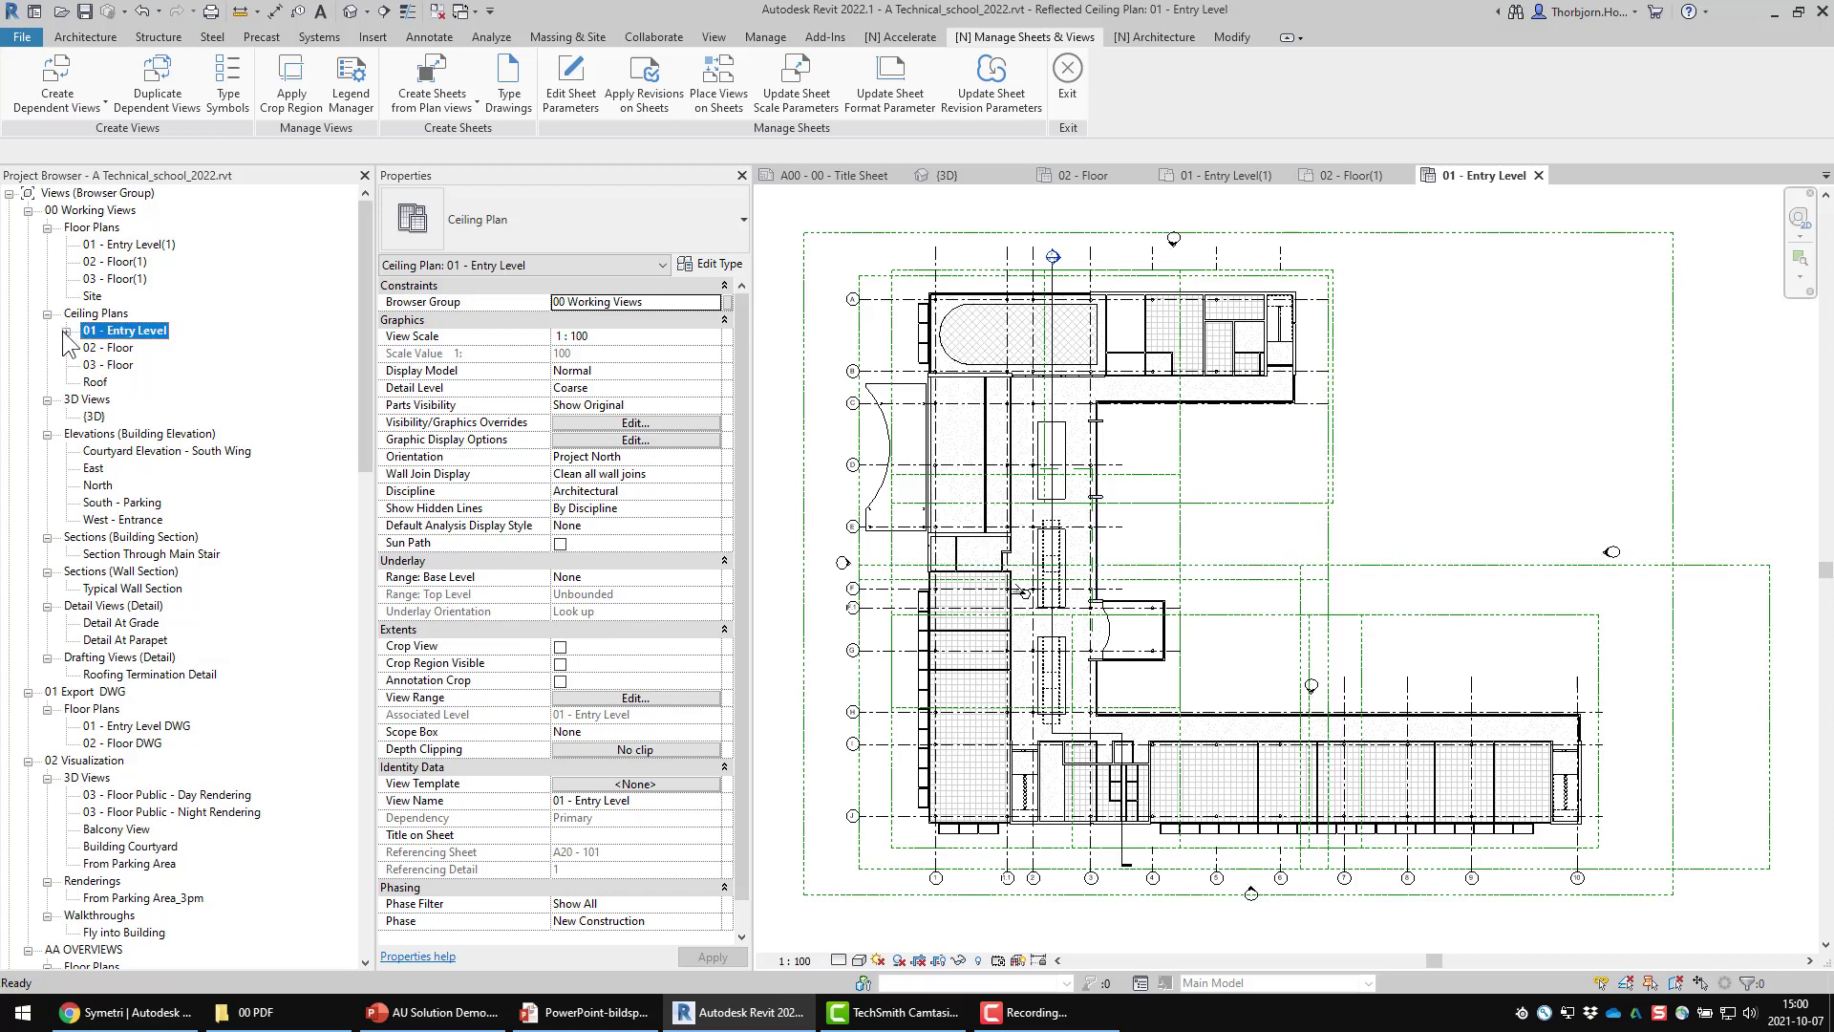
click(66, 330)
double_click(109, 503)
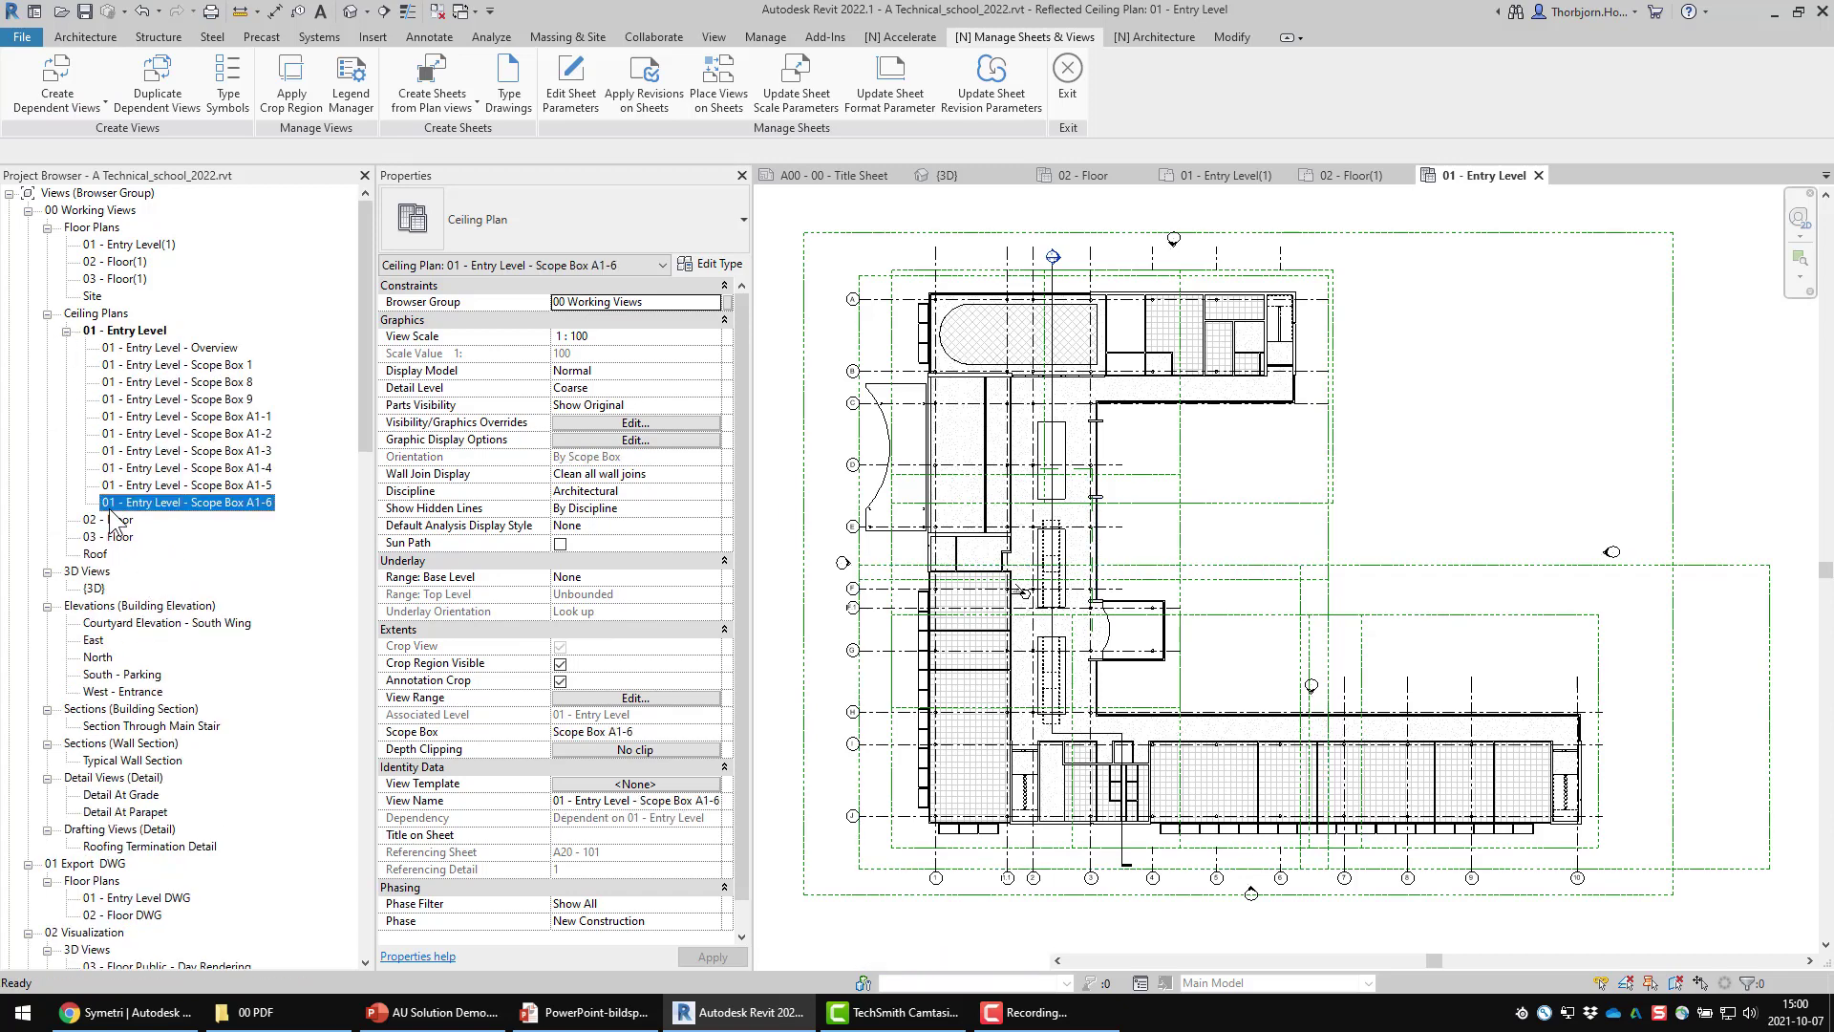
Generate quick dependent views for the 02 - Floor ceiling plan and open its Scope Box 8 view
double_click(108, 520)
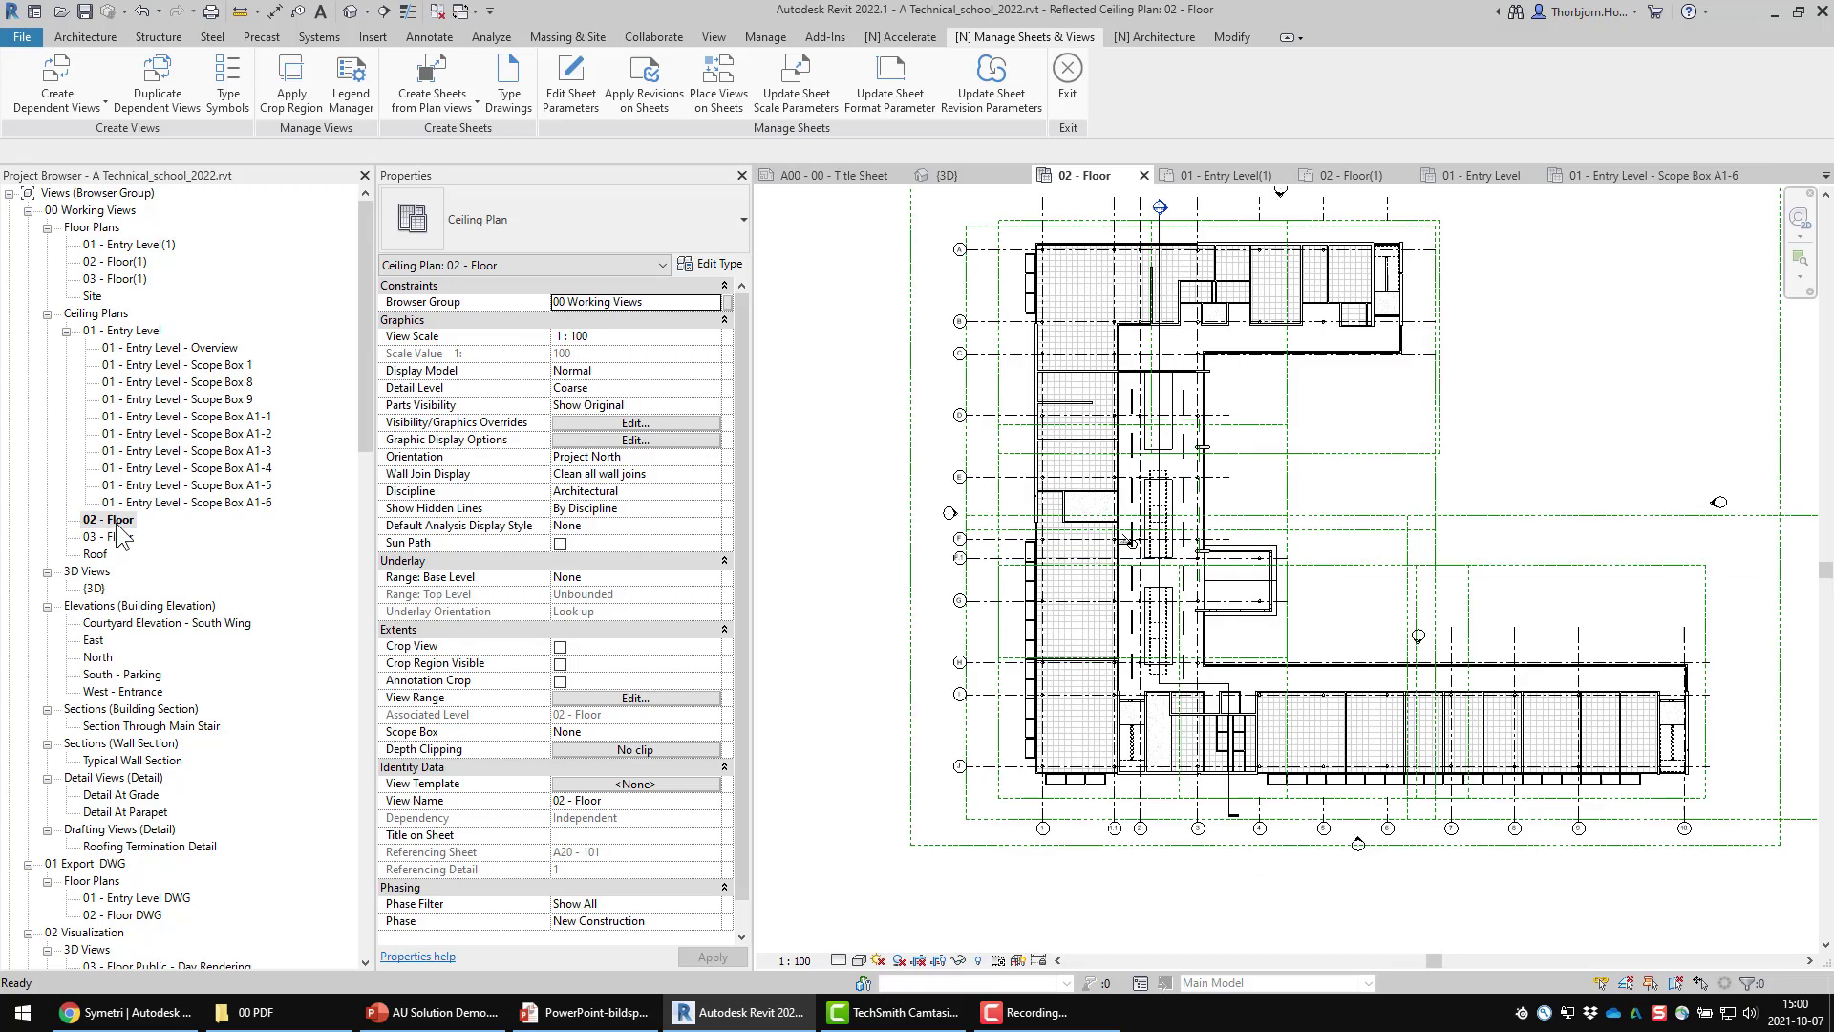
click(67, 105)
click(79, 178)
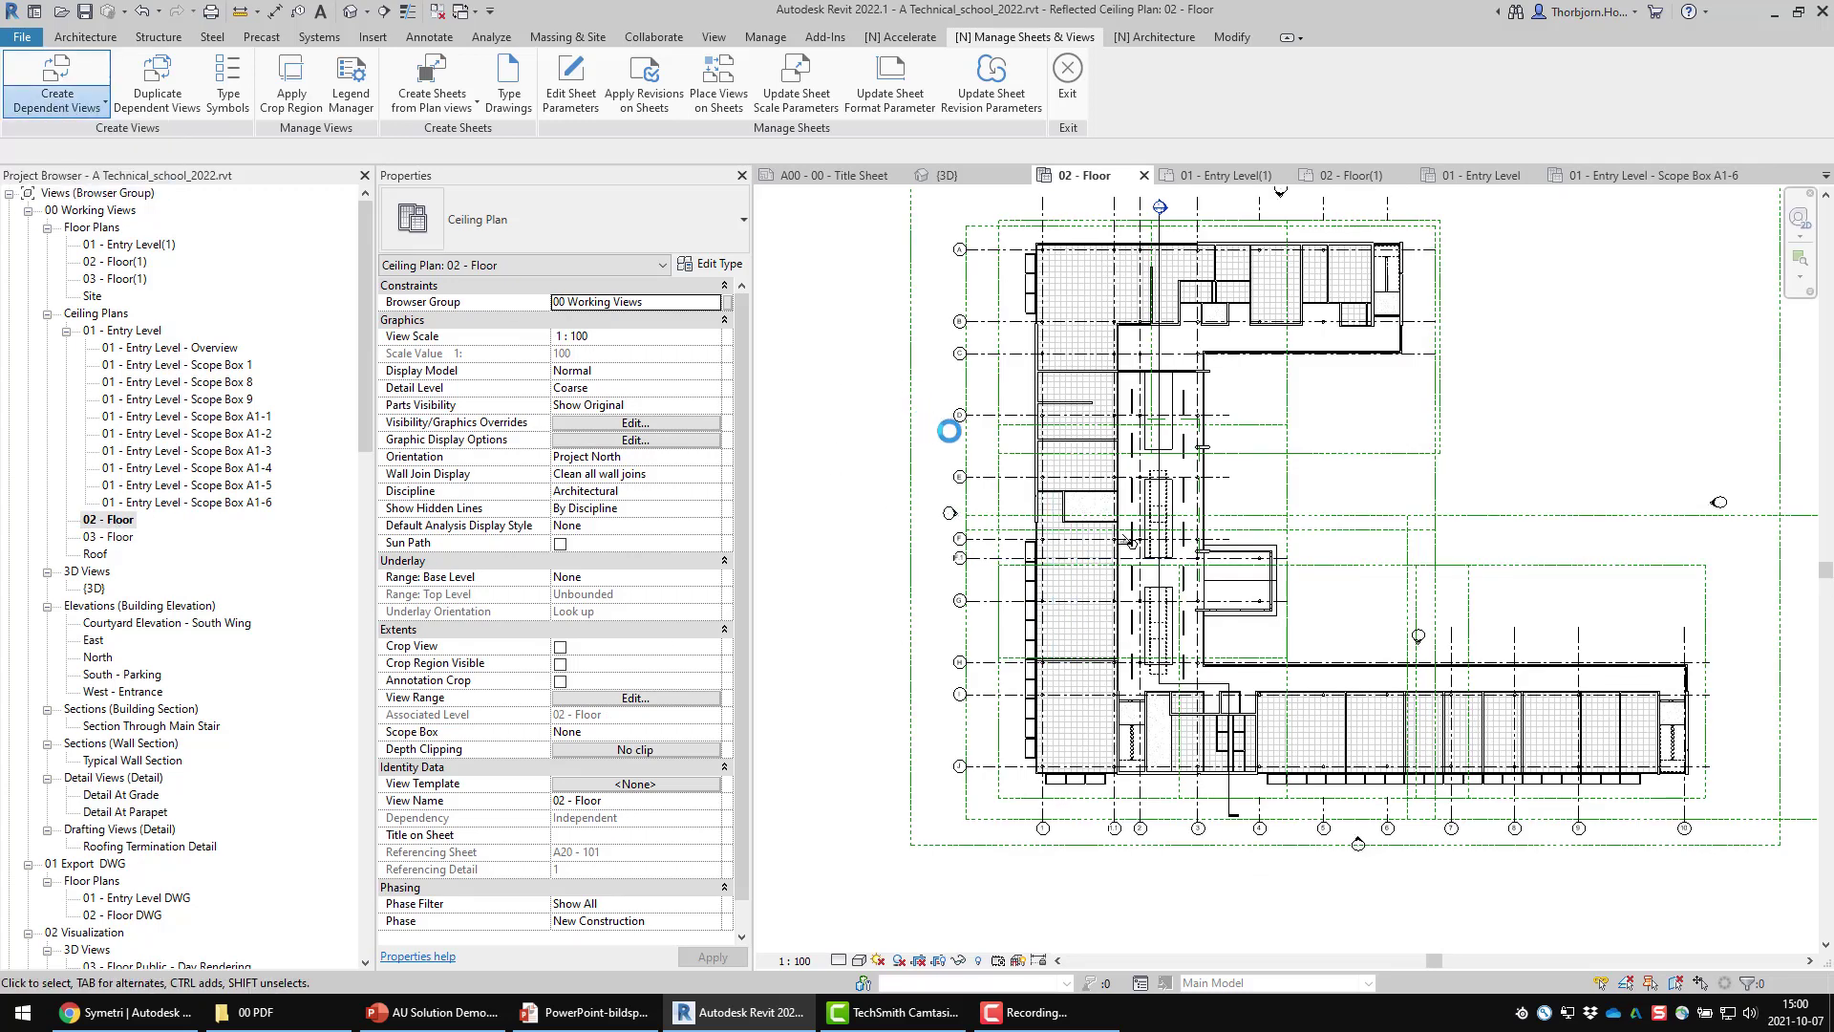
click(67, 521)
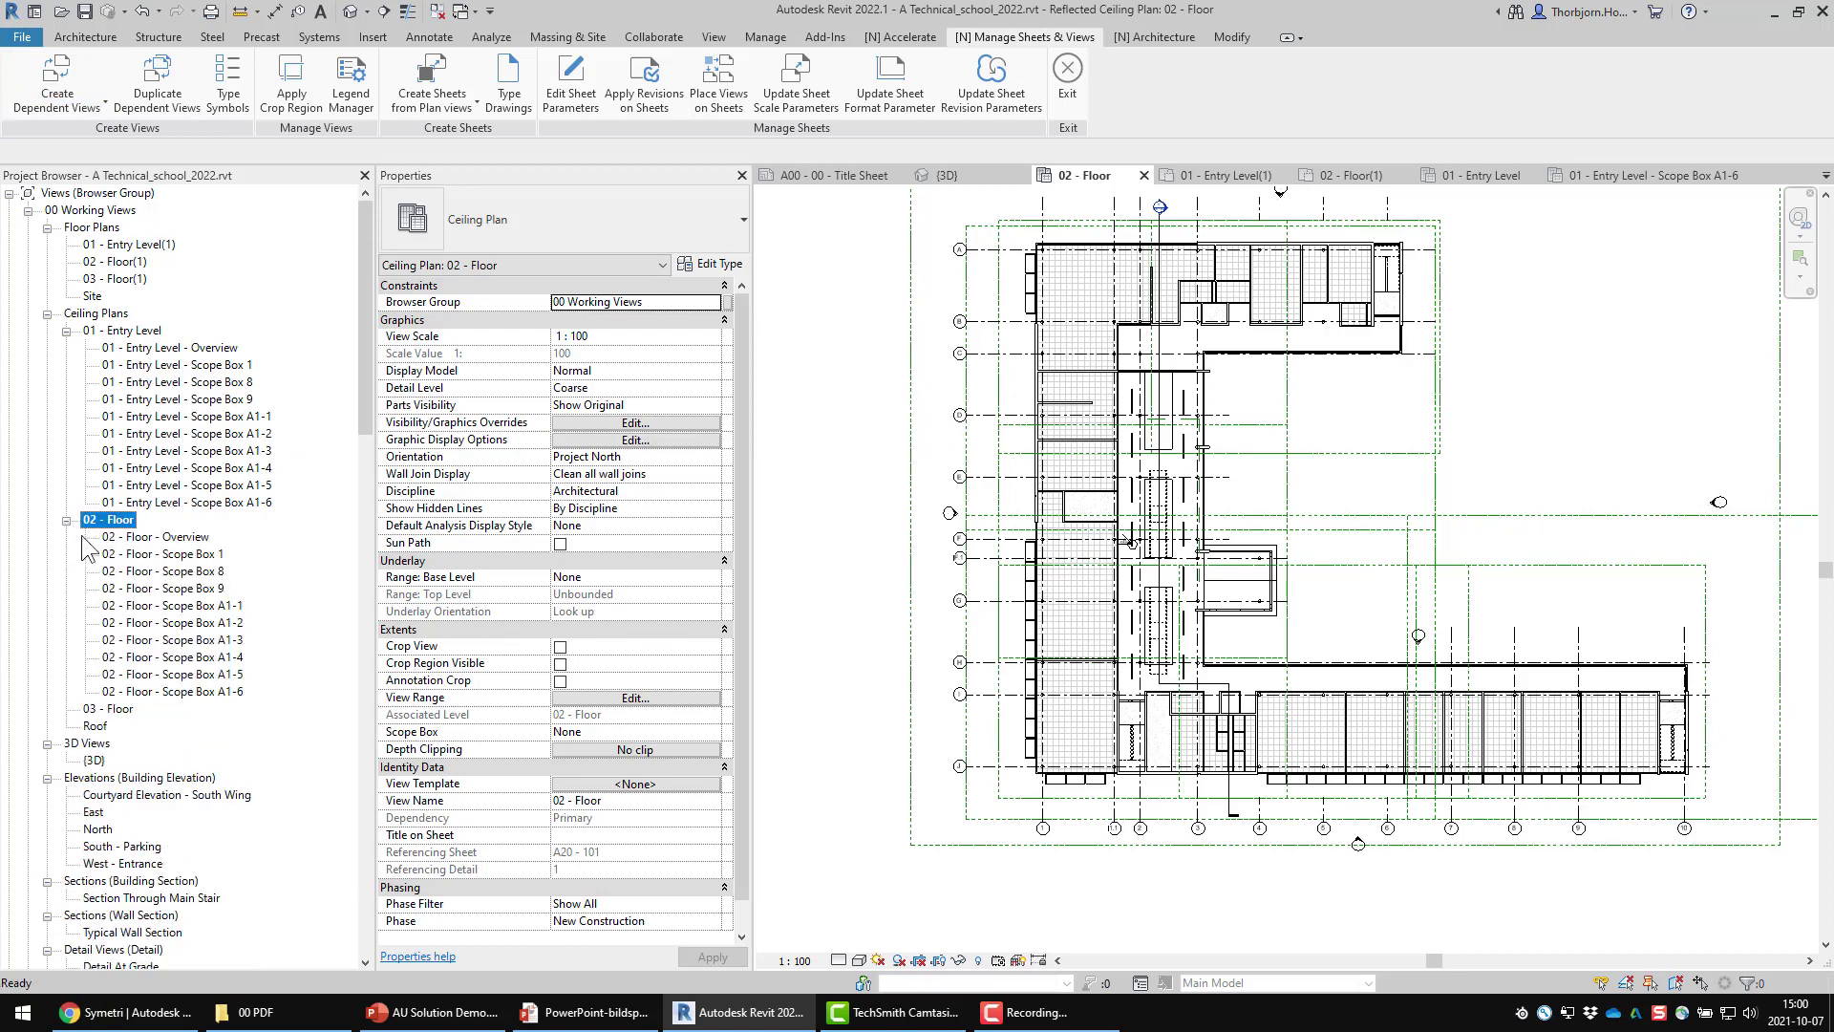
double_click(163, 570)
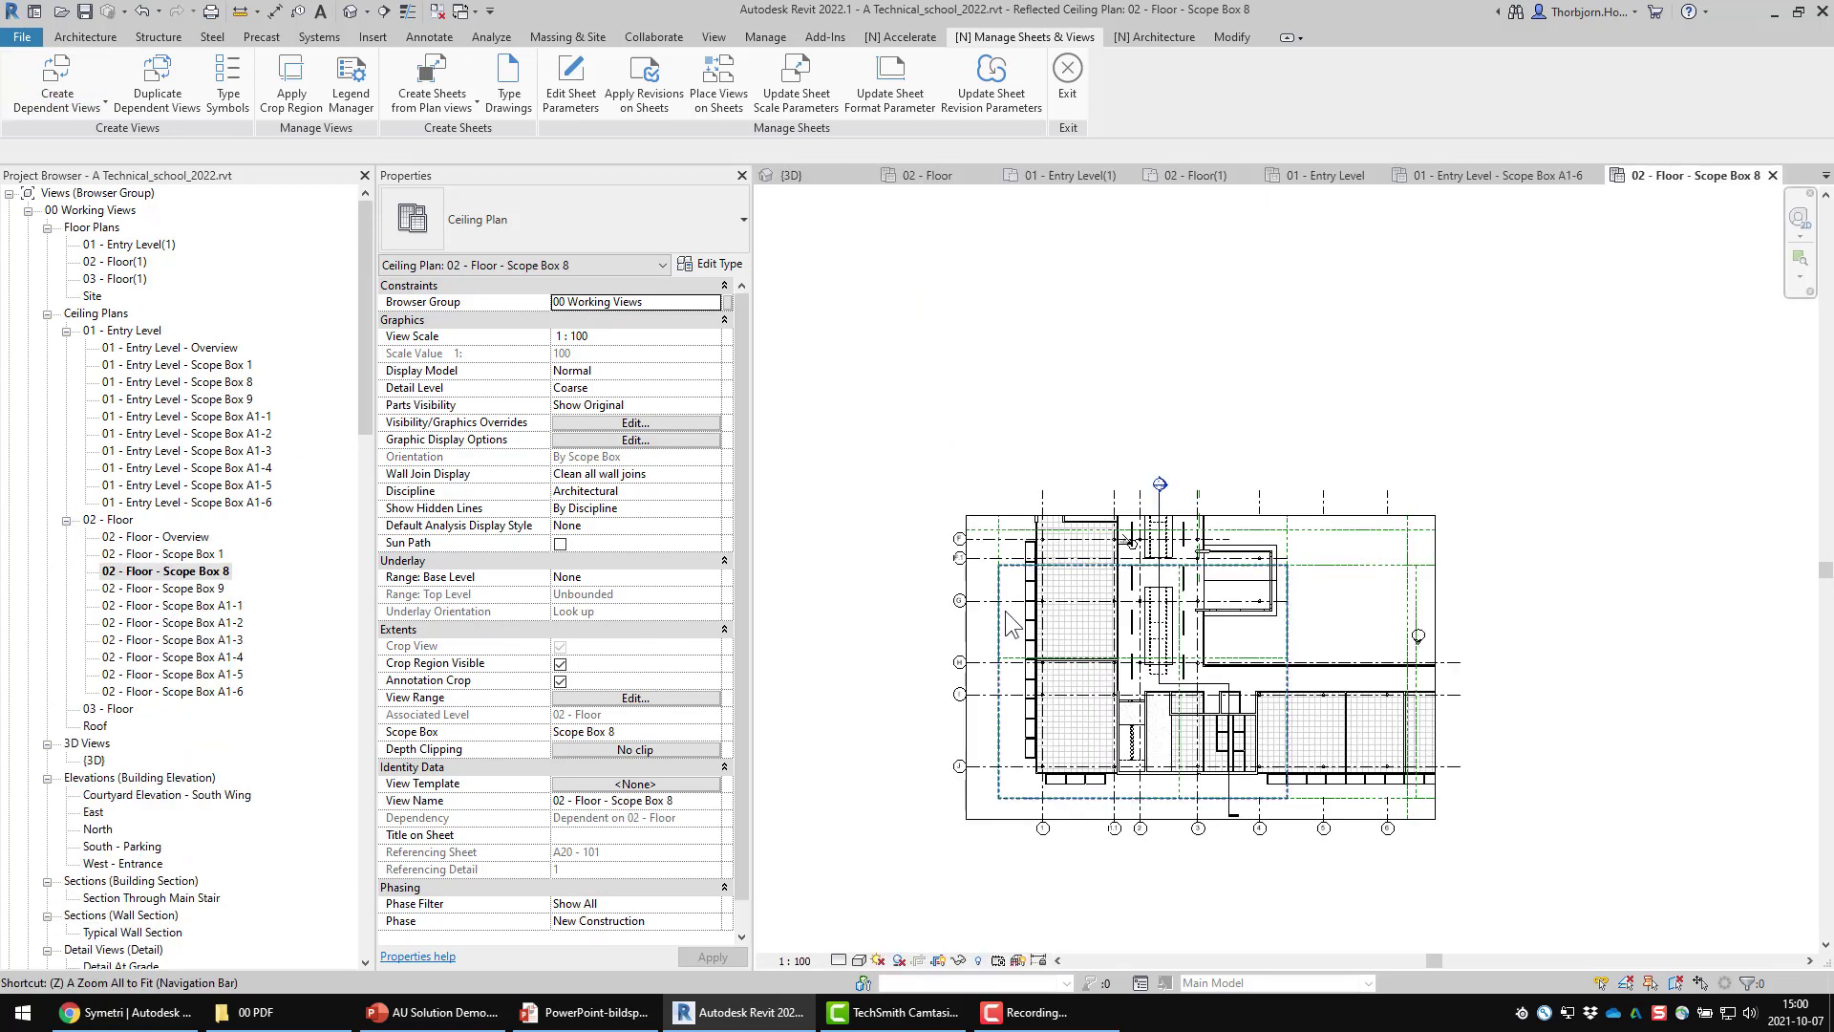
From the 01 - Entry Level ceiling plan, set up Create Dependent Views without Roof and Parapet, choosing Floor Plan with the Architectural Plan template
double_click(119, 332)
scroll(869, 377, down, 1)
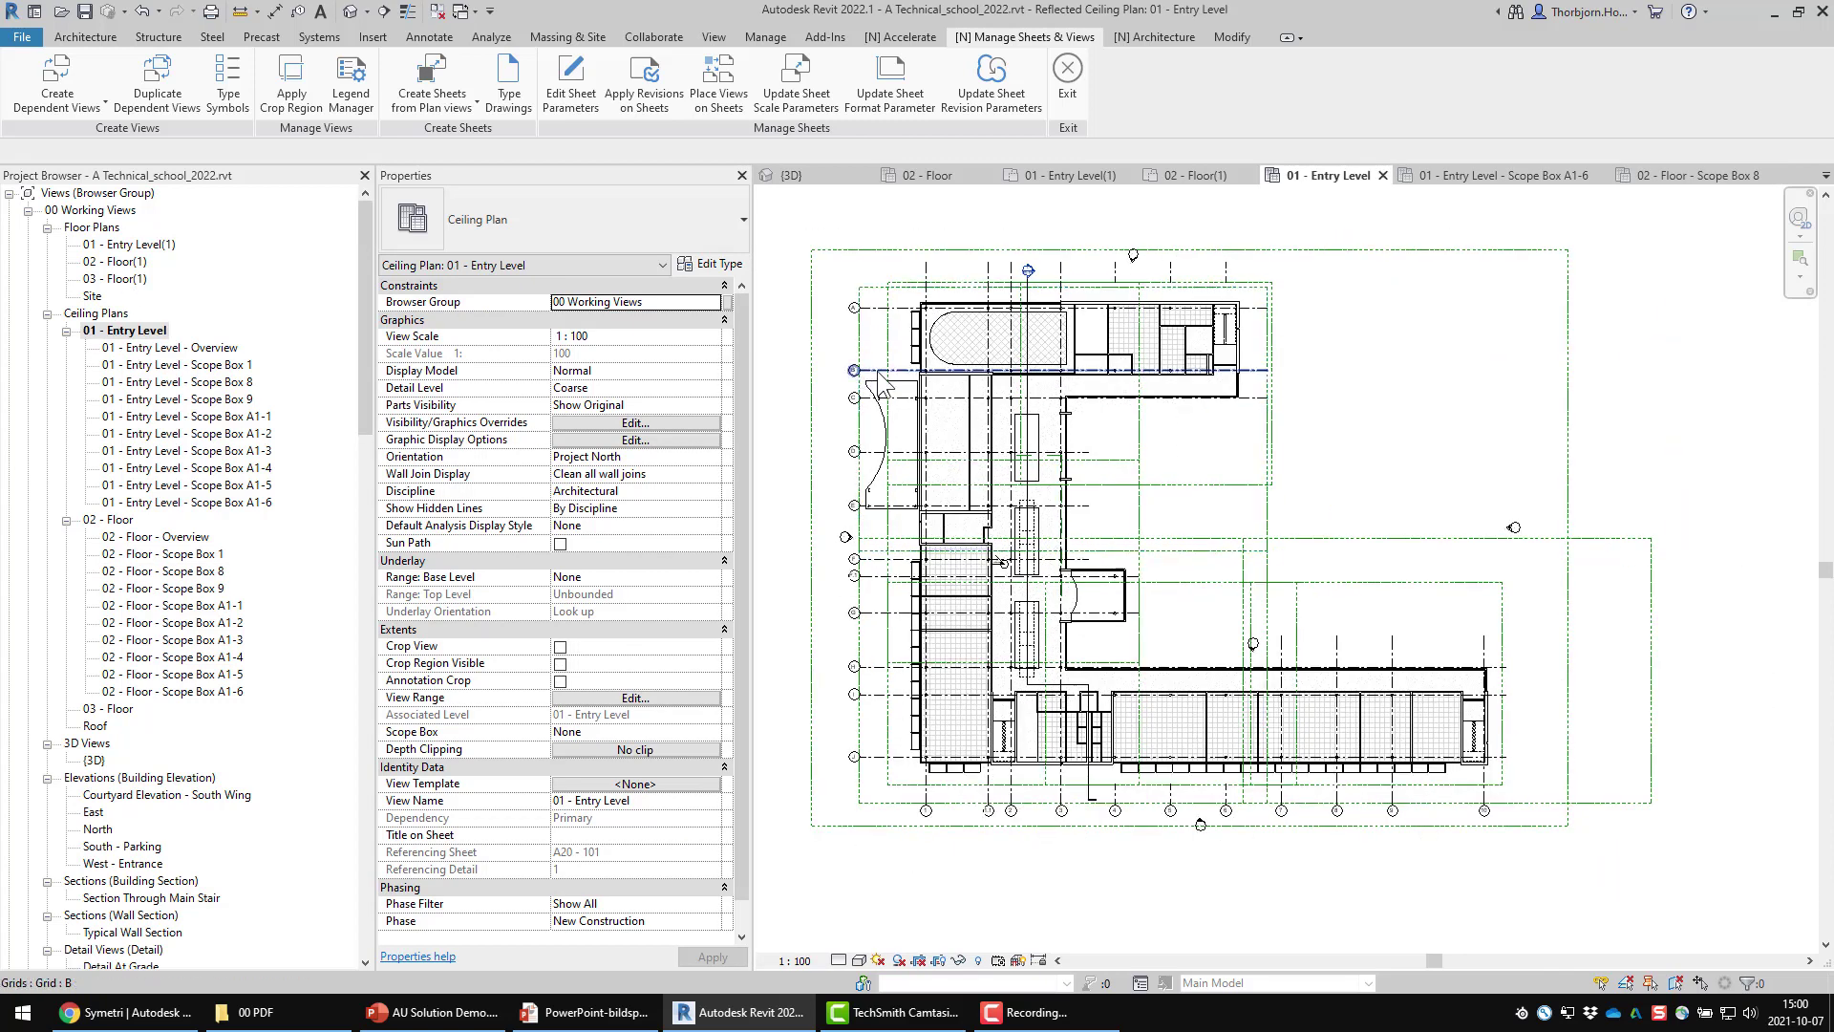
click(76, 82)
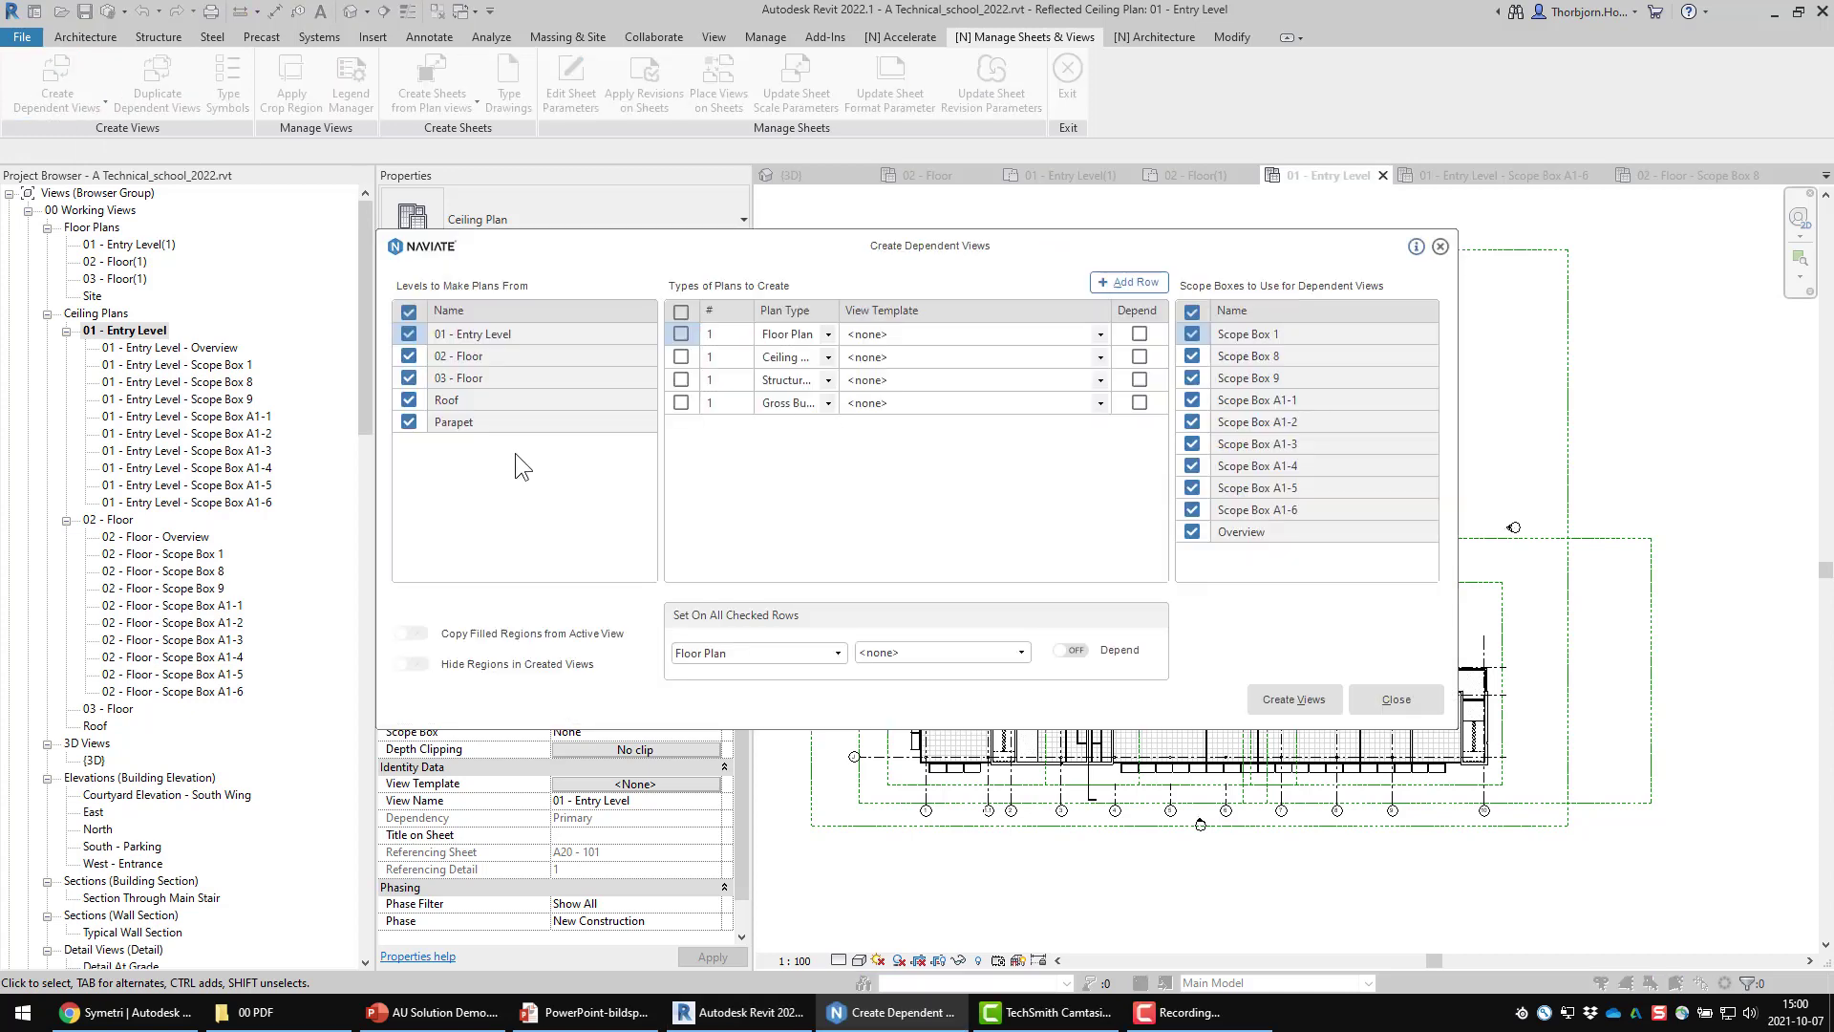
click(408, 401)
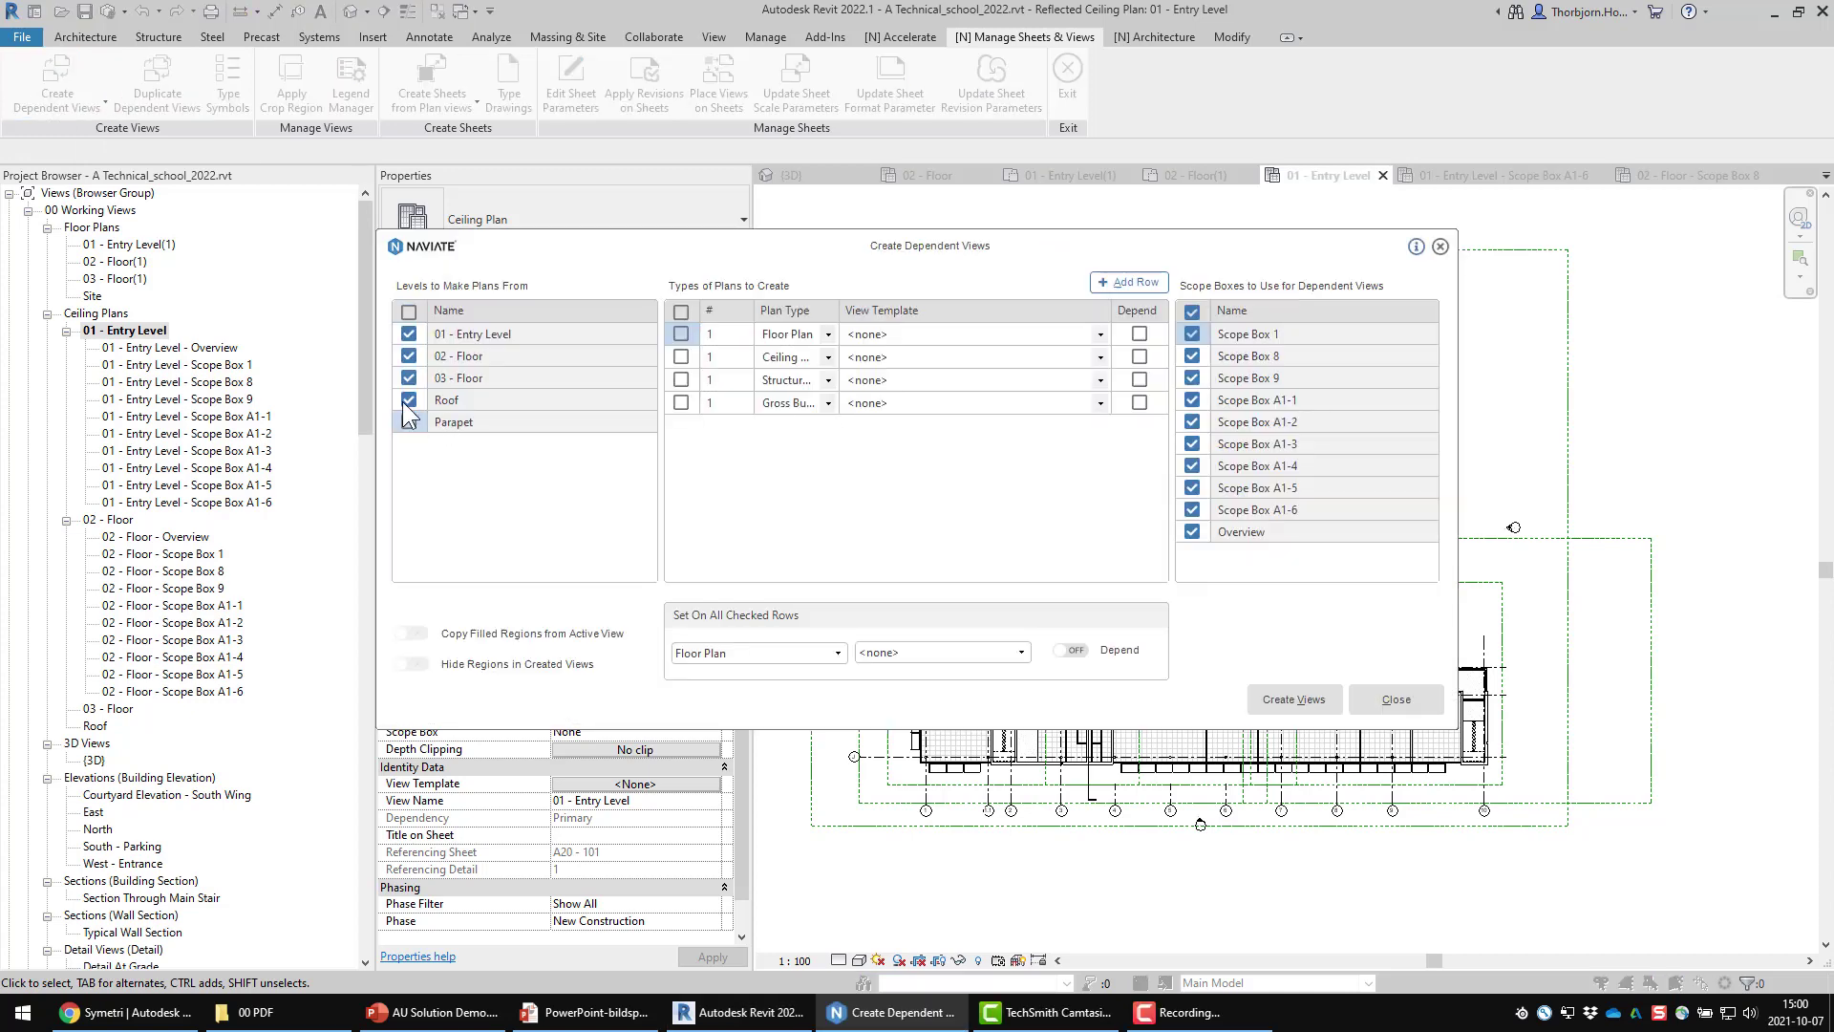
click(681, 334)
click(1097, 335)
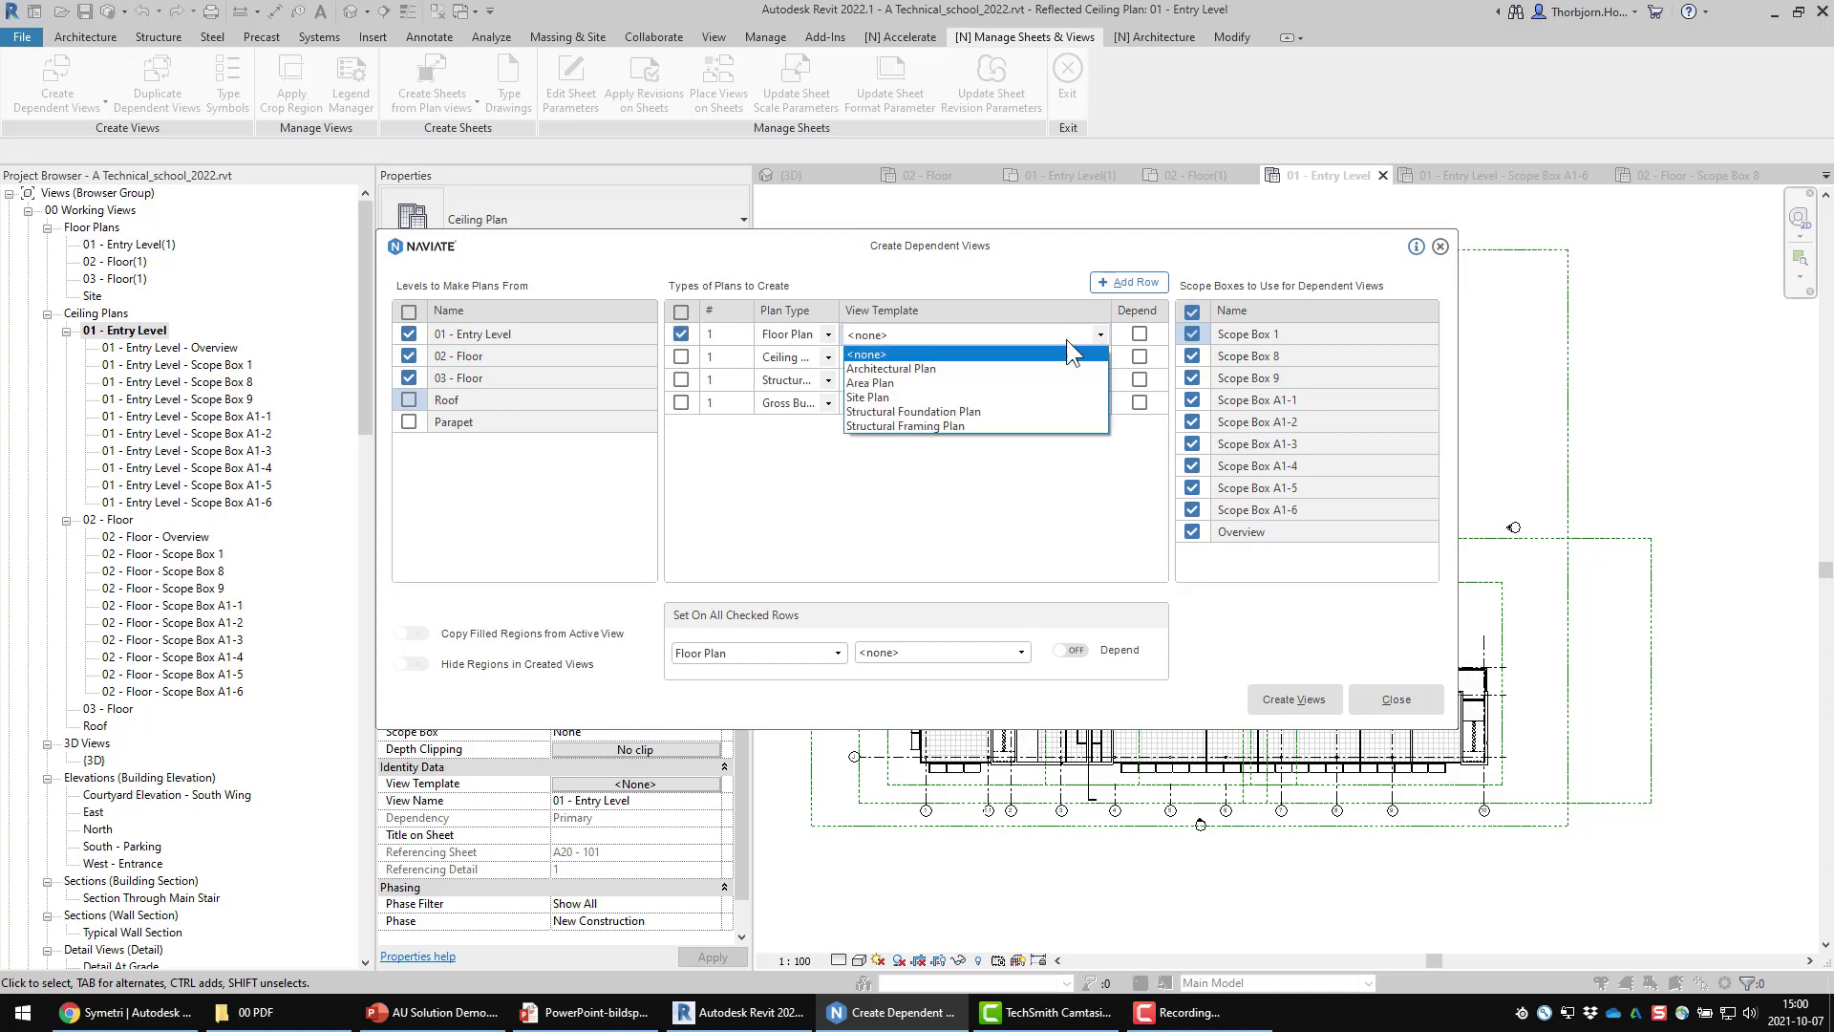
click(942, 374)
Exclude Scope Boxes 1, 8, 9 and Overview, create the dependent views from Scope Boxes A1-1 to A1-6, and close the dialog
click(1191, 333)
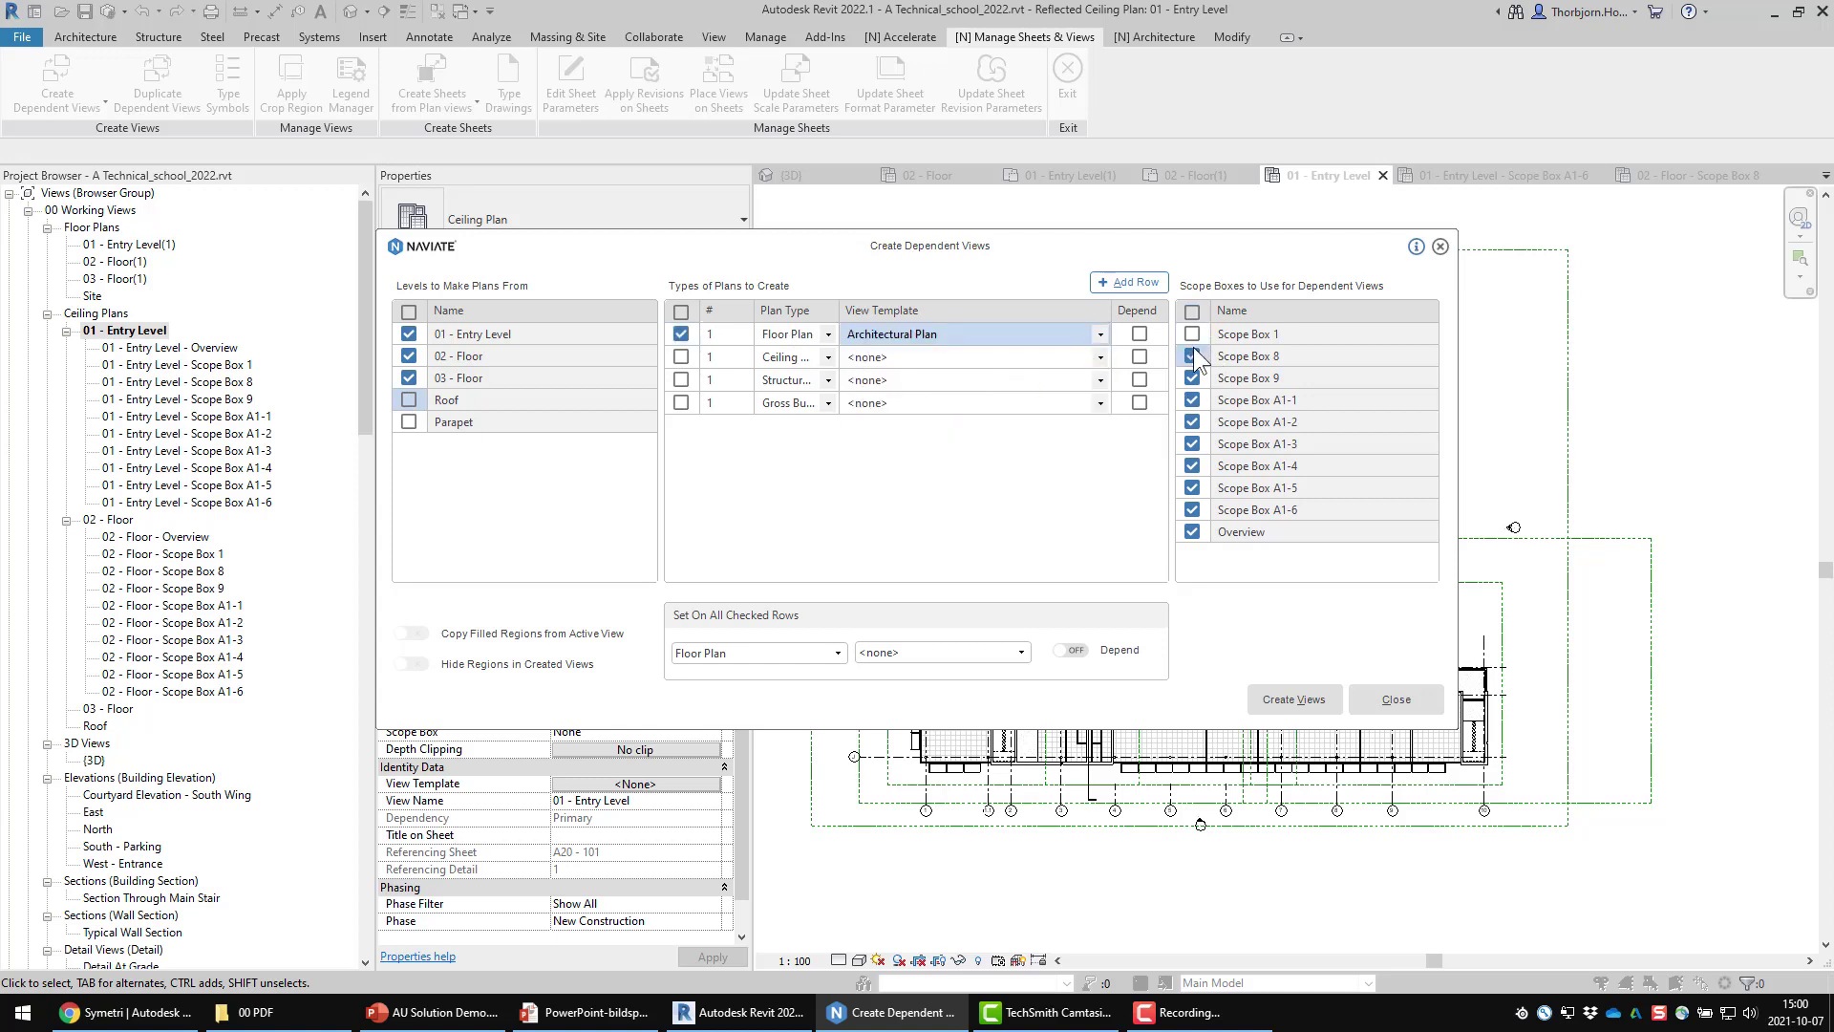
click(1192, 531)
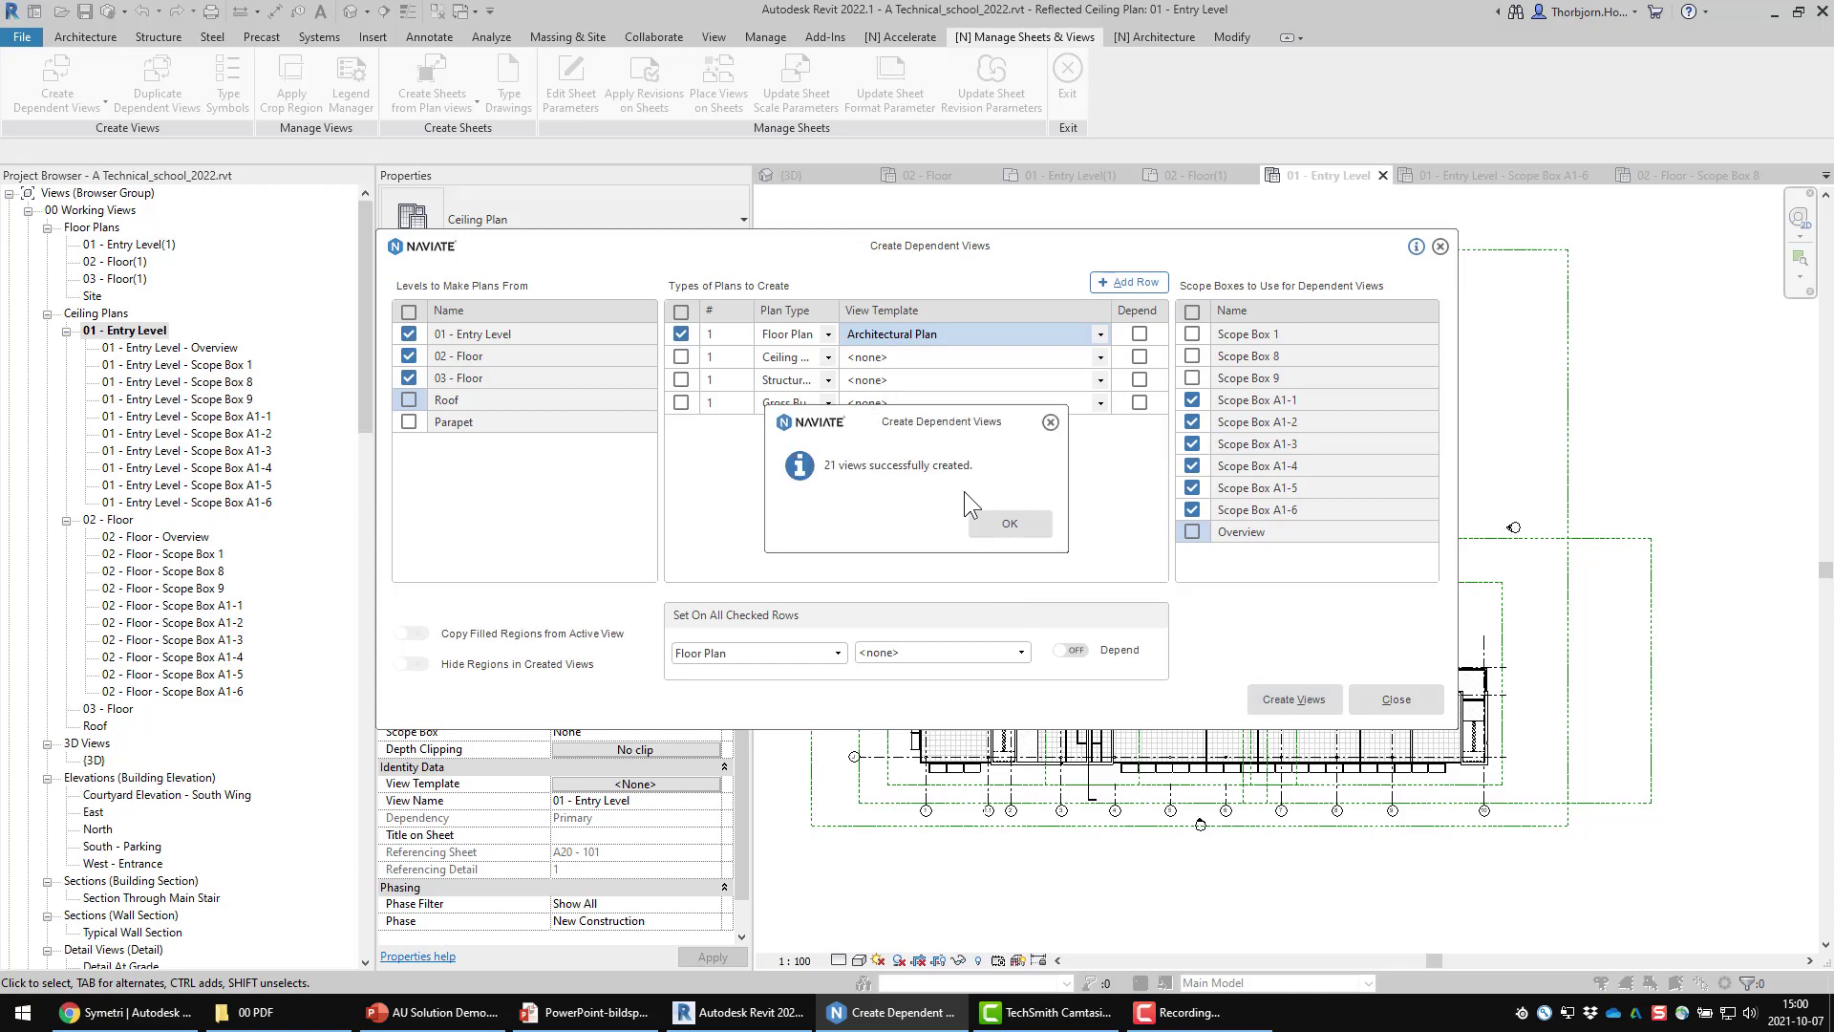
click(1003, 521)
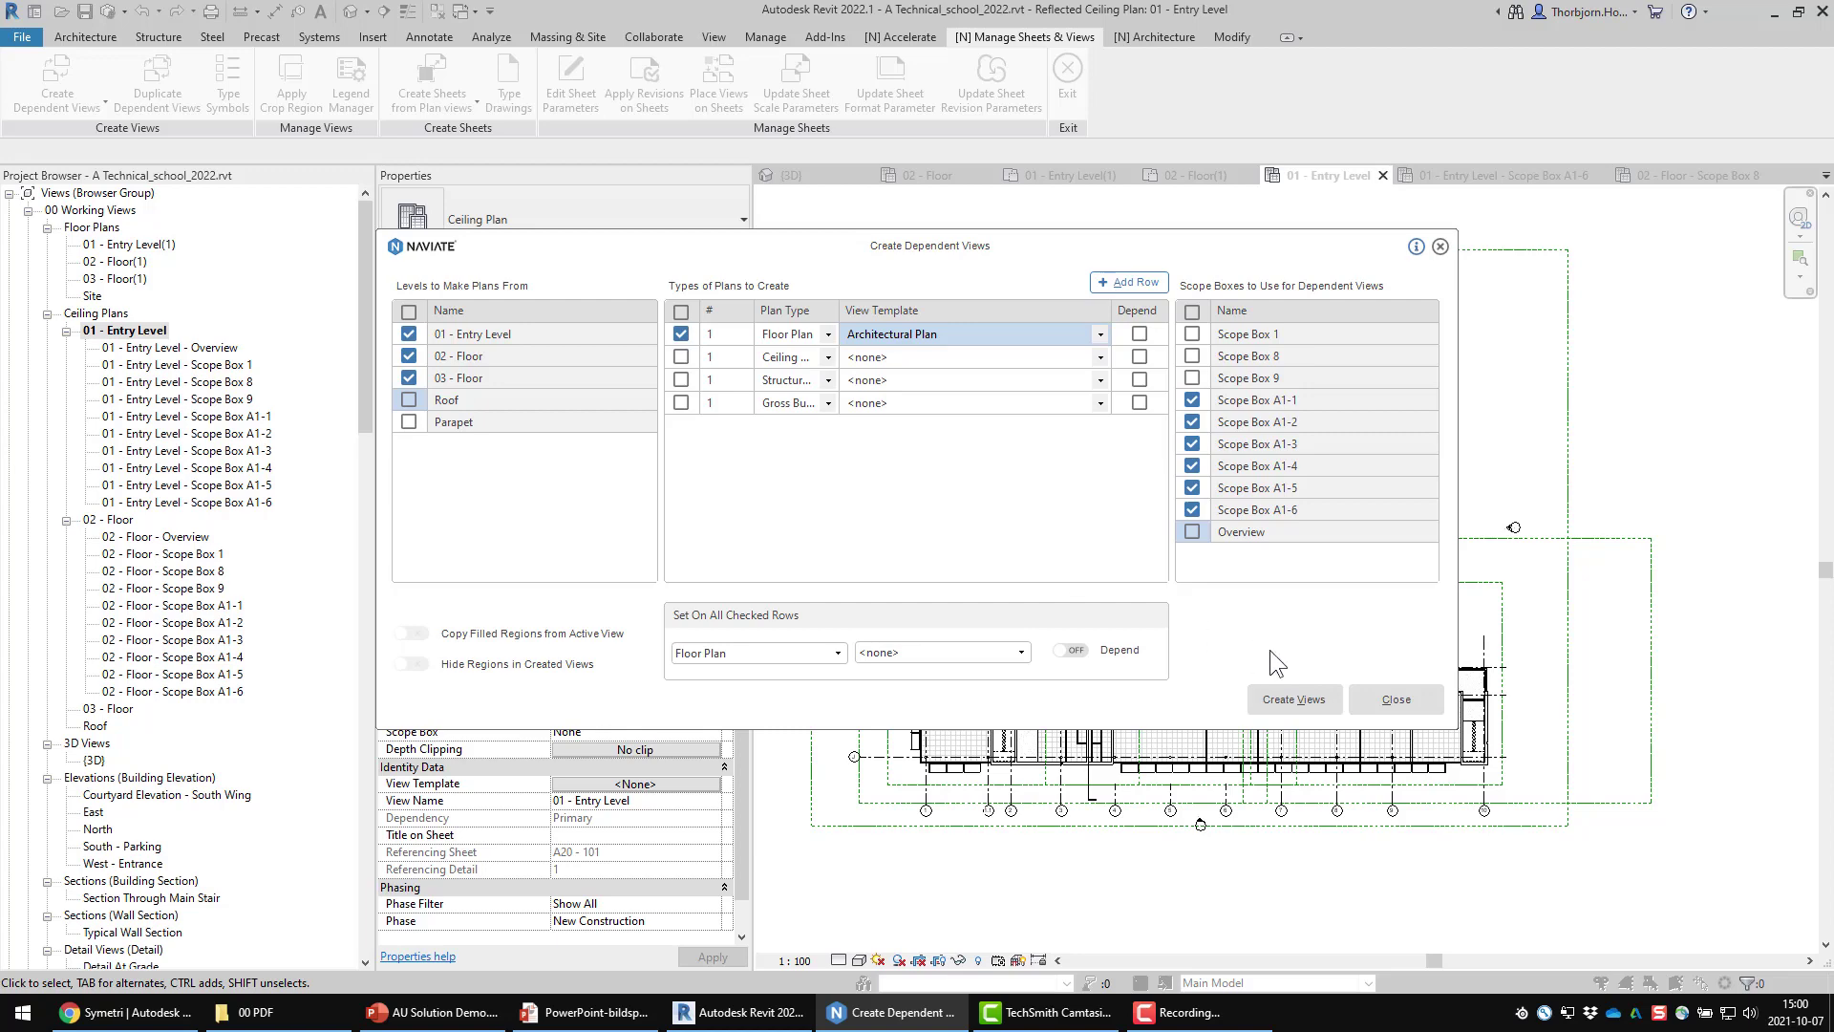
click(1387, 699)
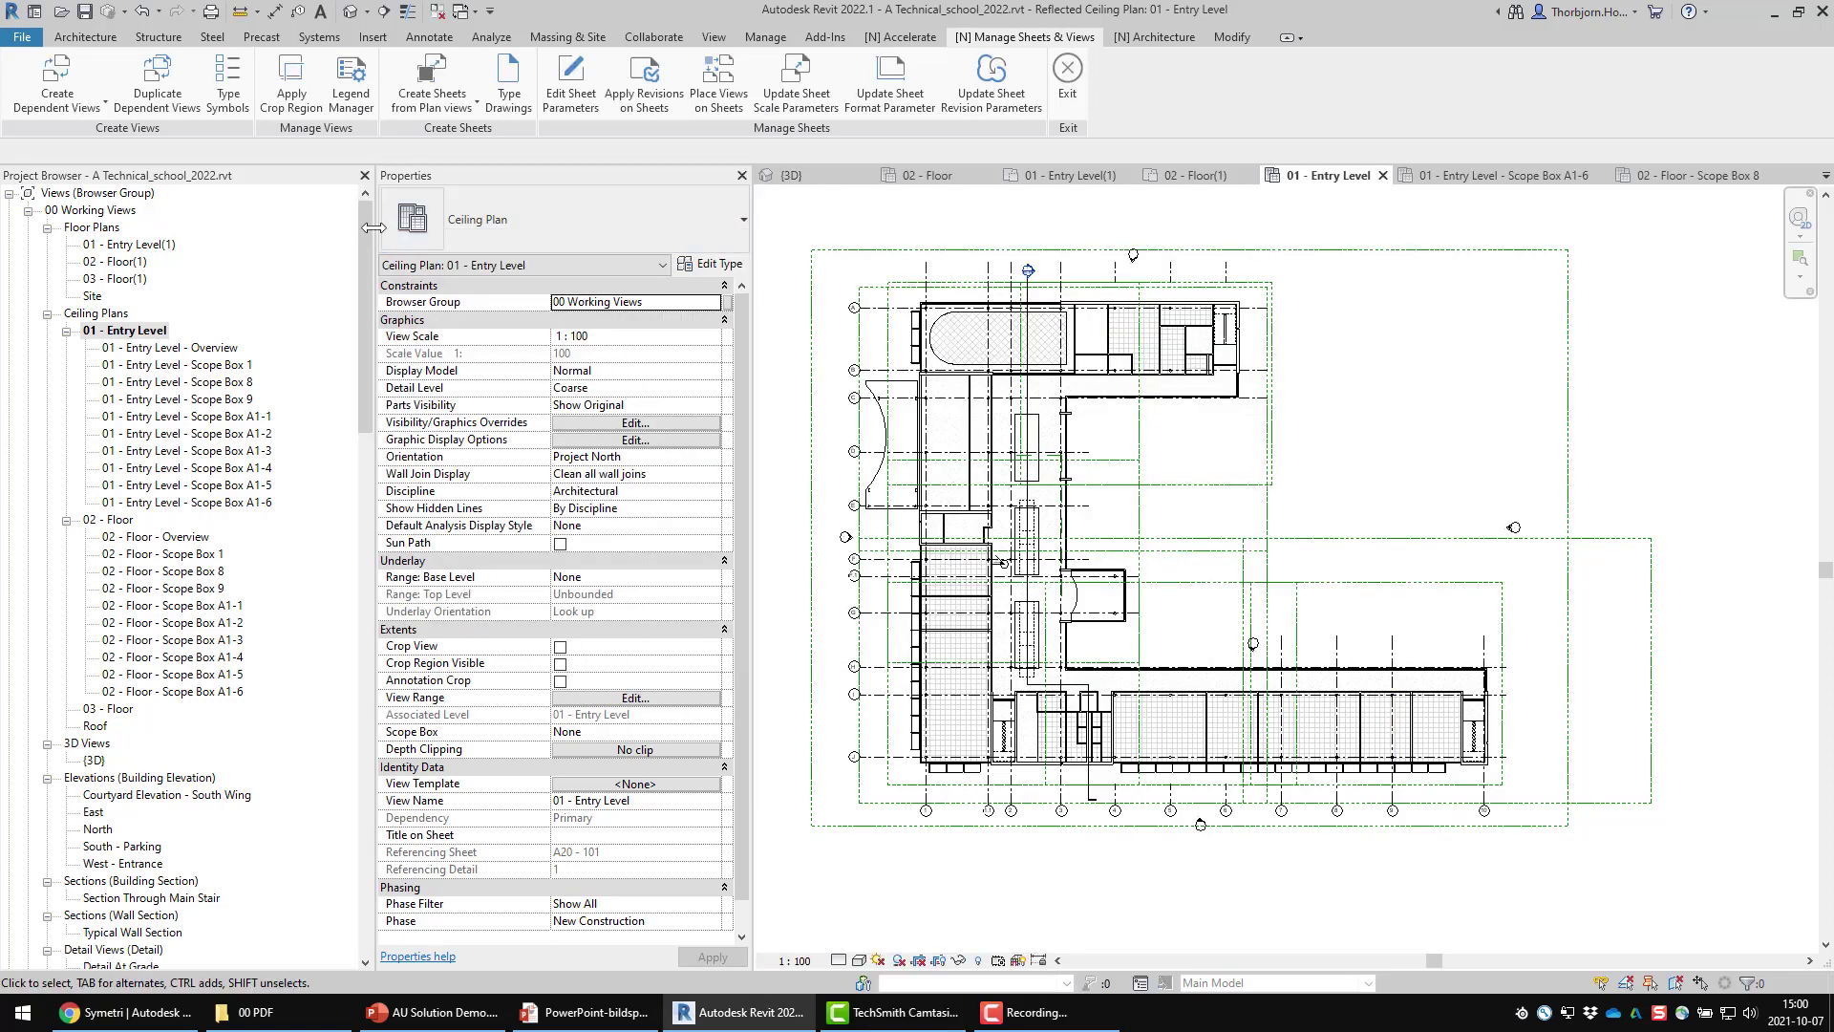
Expand the ??? browser group to list the dependent views of 01 - Entry Level(2), 02 - Floor(2) and 03 - Floor(2)
drag(368, 382, 368, 626)
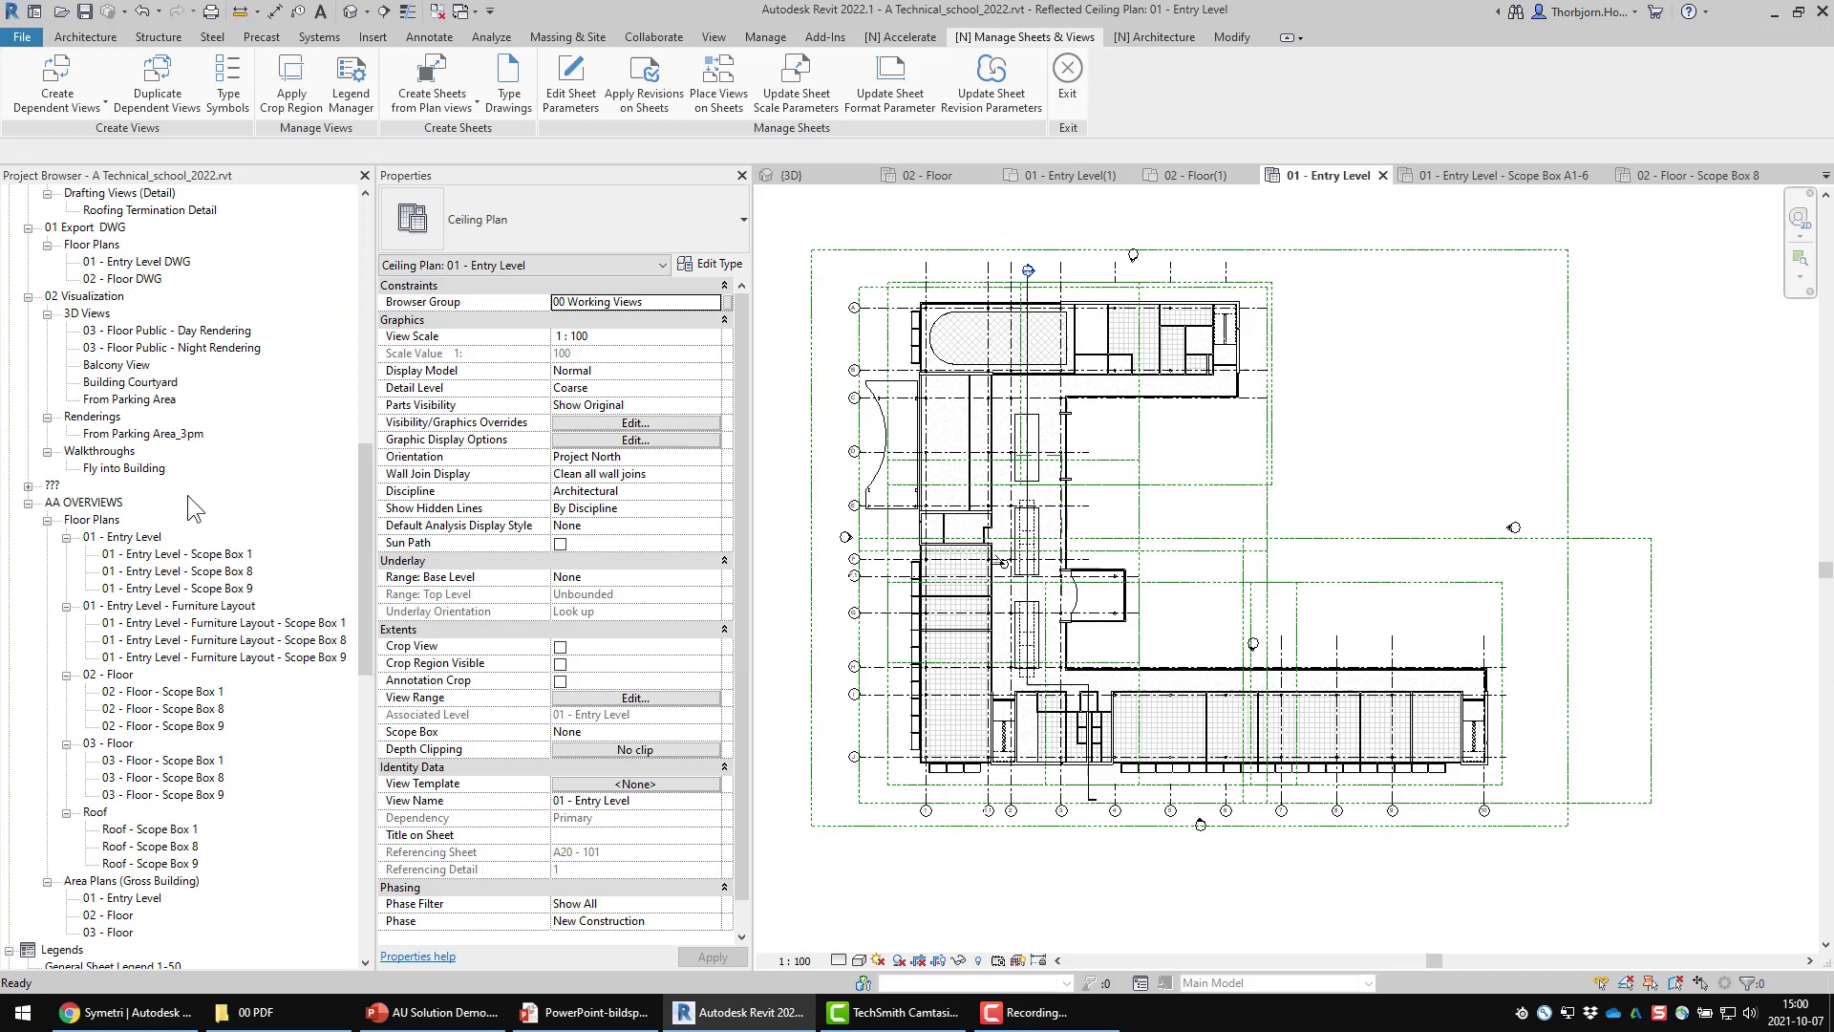
click(28, 486)
click(66, 519)
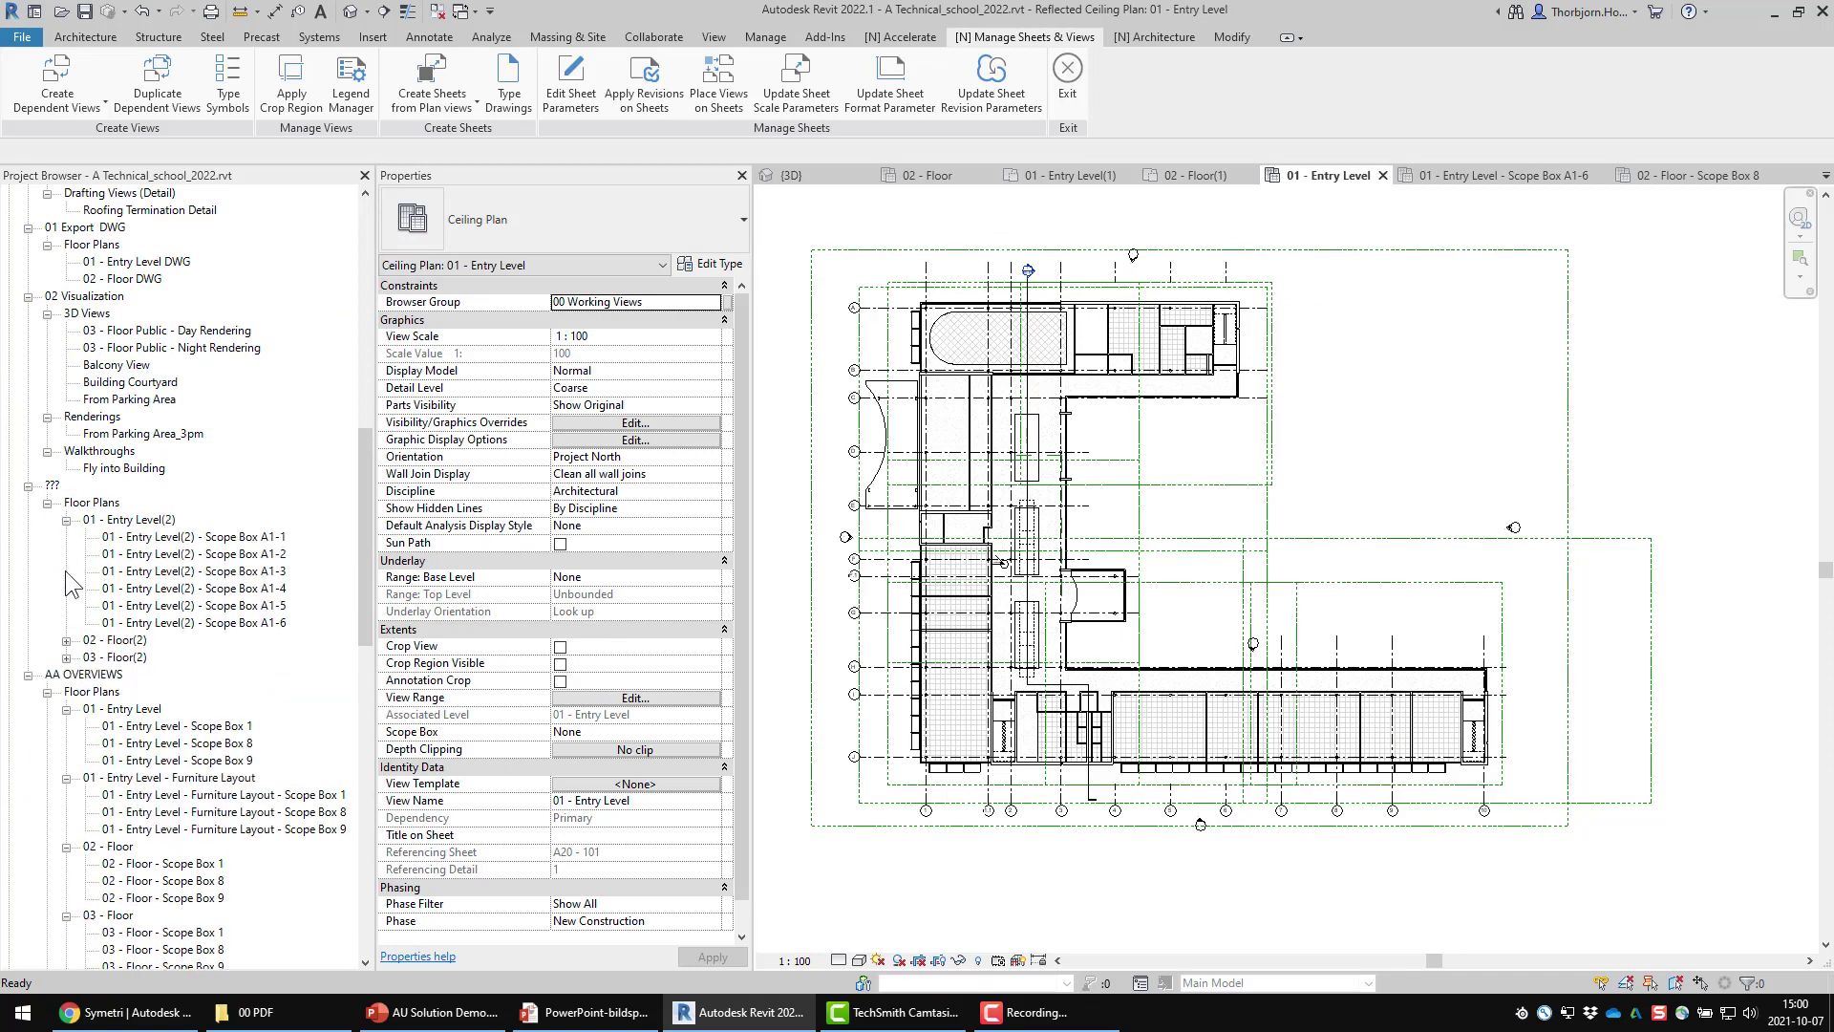
click(66, 640)
click(66, 760)
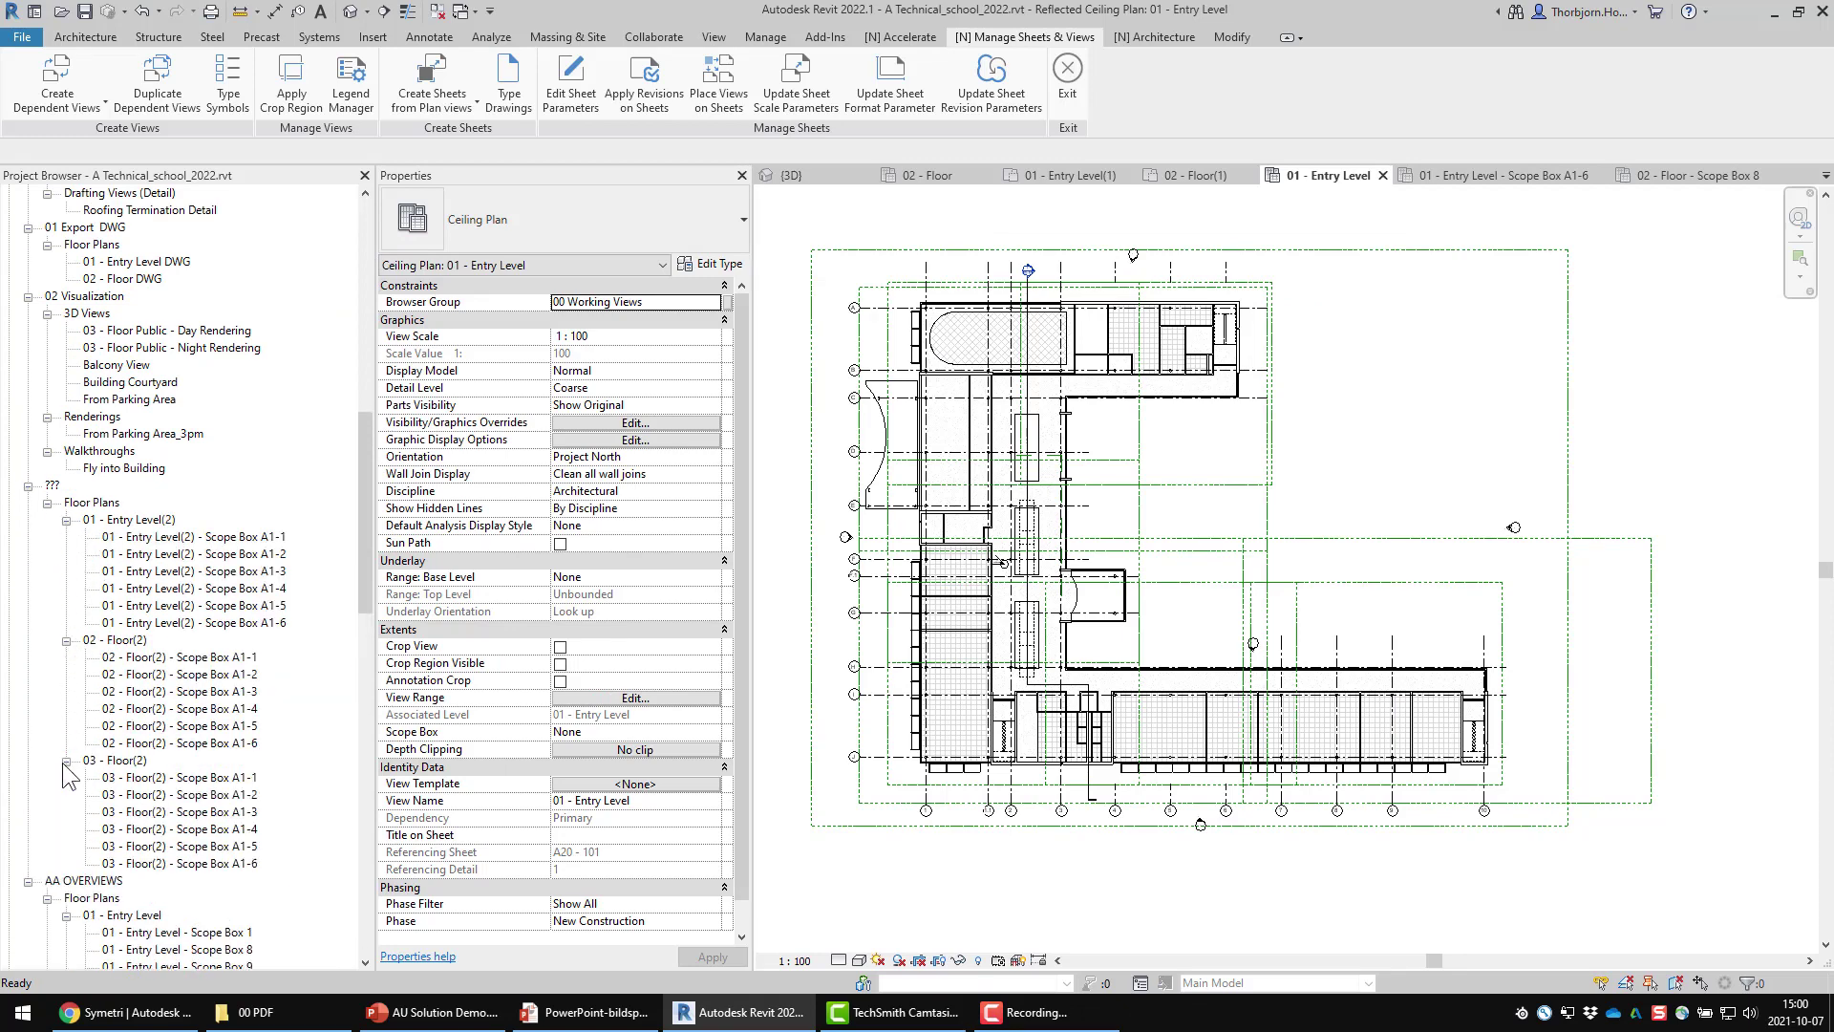
Open the 01 - Entry Level(2) - Scope Box A1-1 view and its parent floor plan 01 - Entry Level(2)
scroll(141, 502, down, 2)
double_click(150, 433)
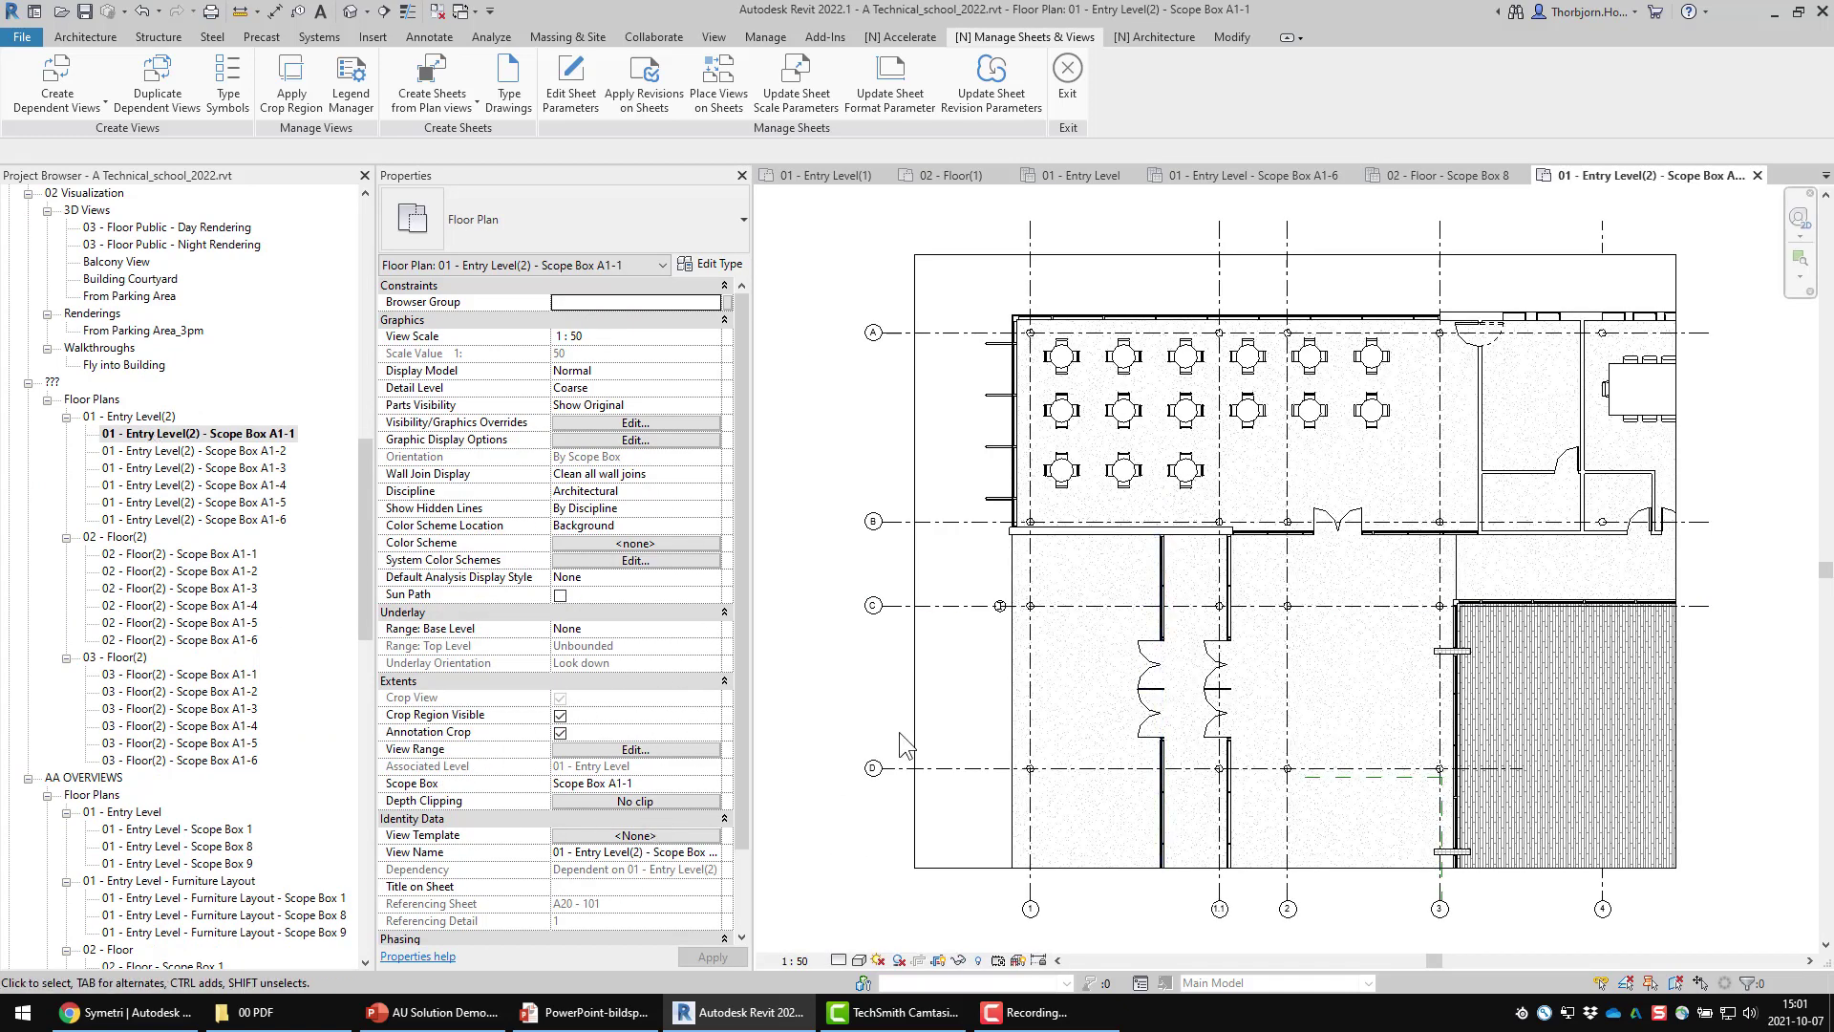
double_click(130, 416)
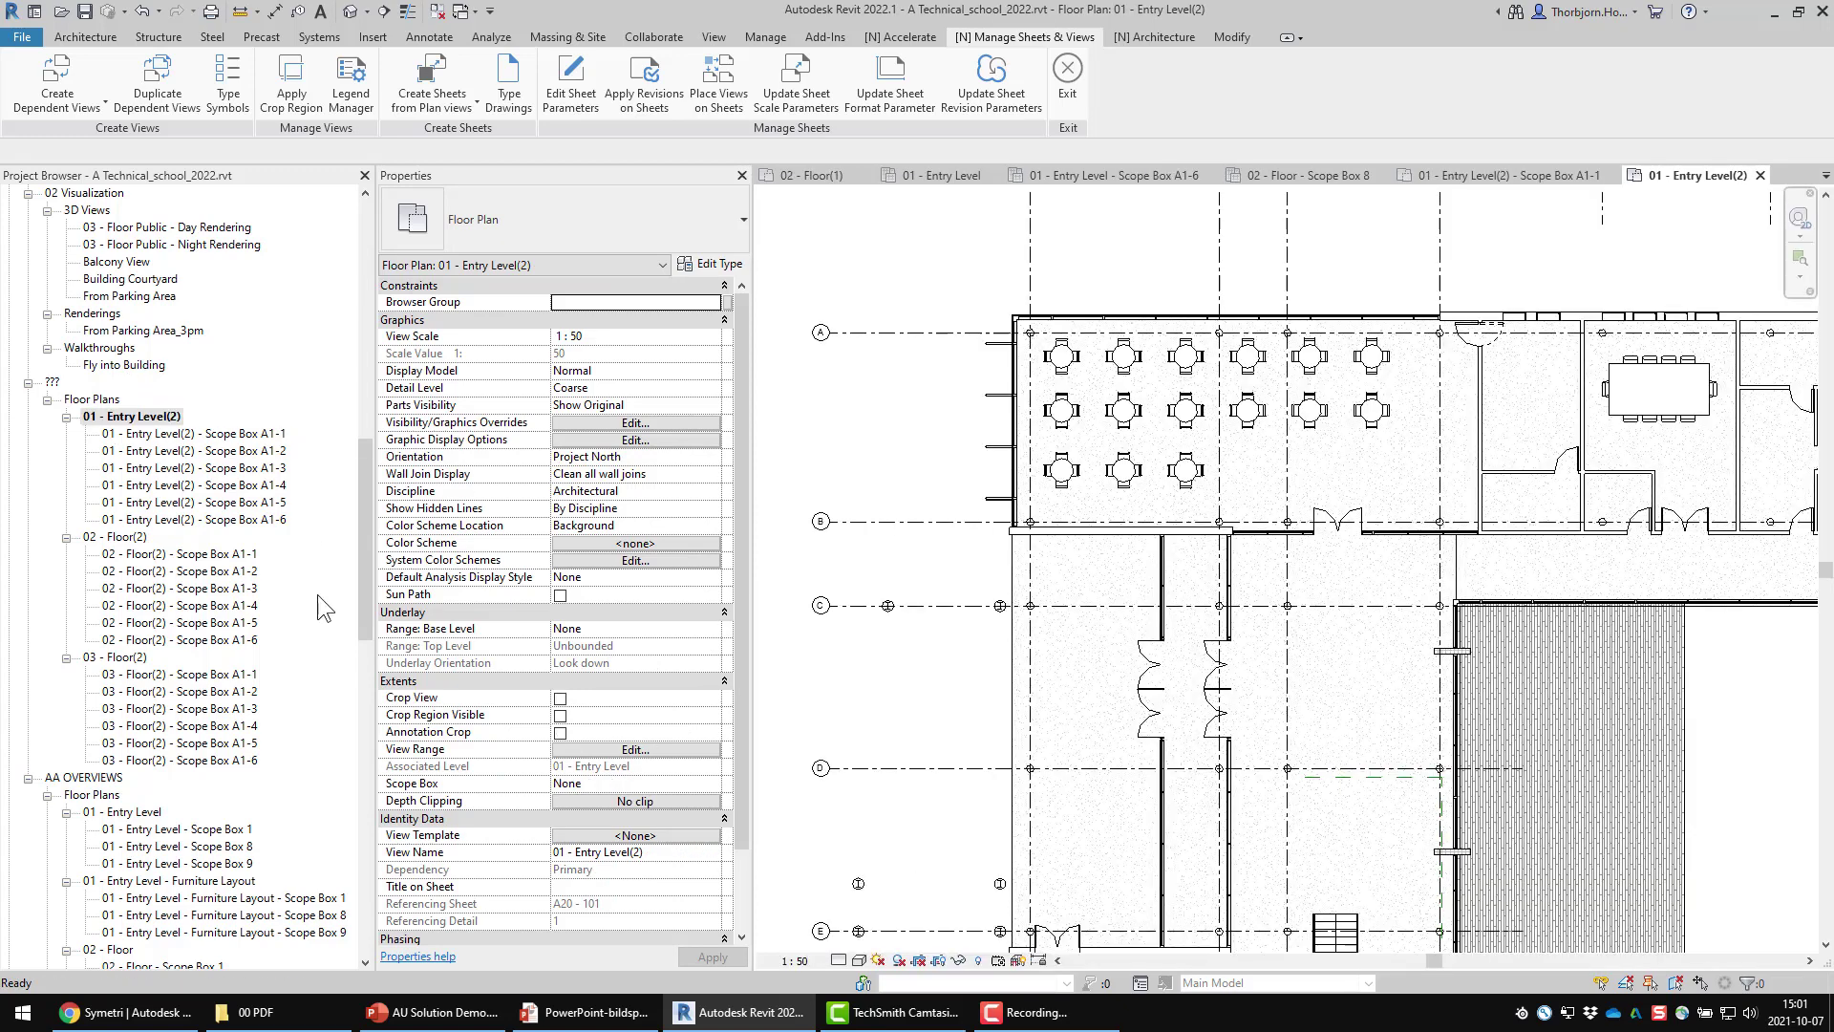
Switch back to the PowerPoint presentation at the Dependent View Creation slide
click(608, 1019)
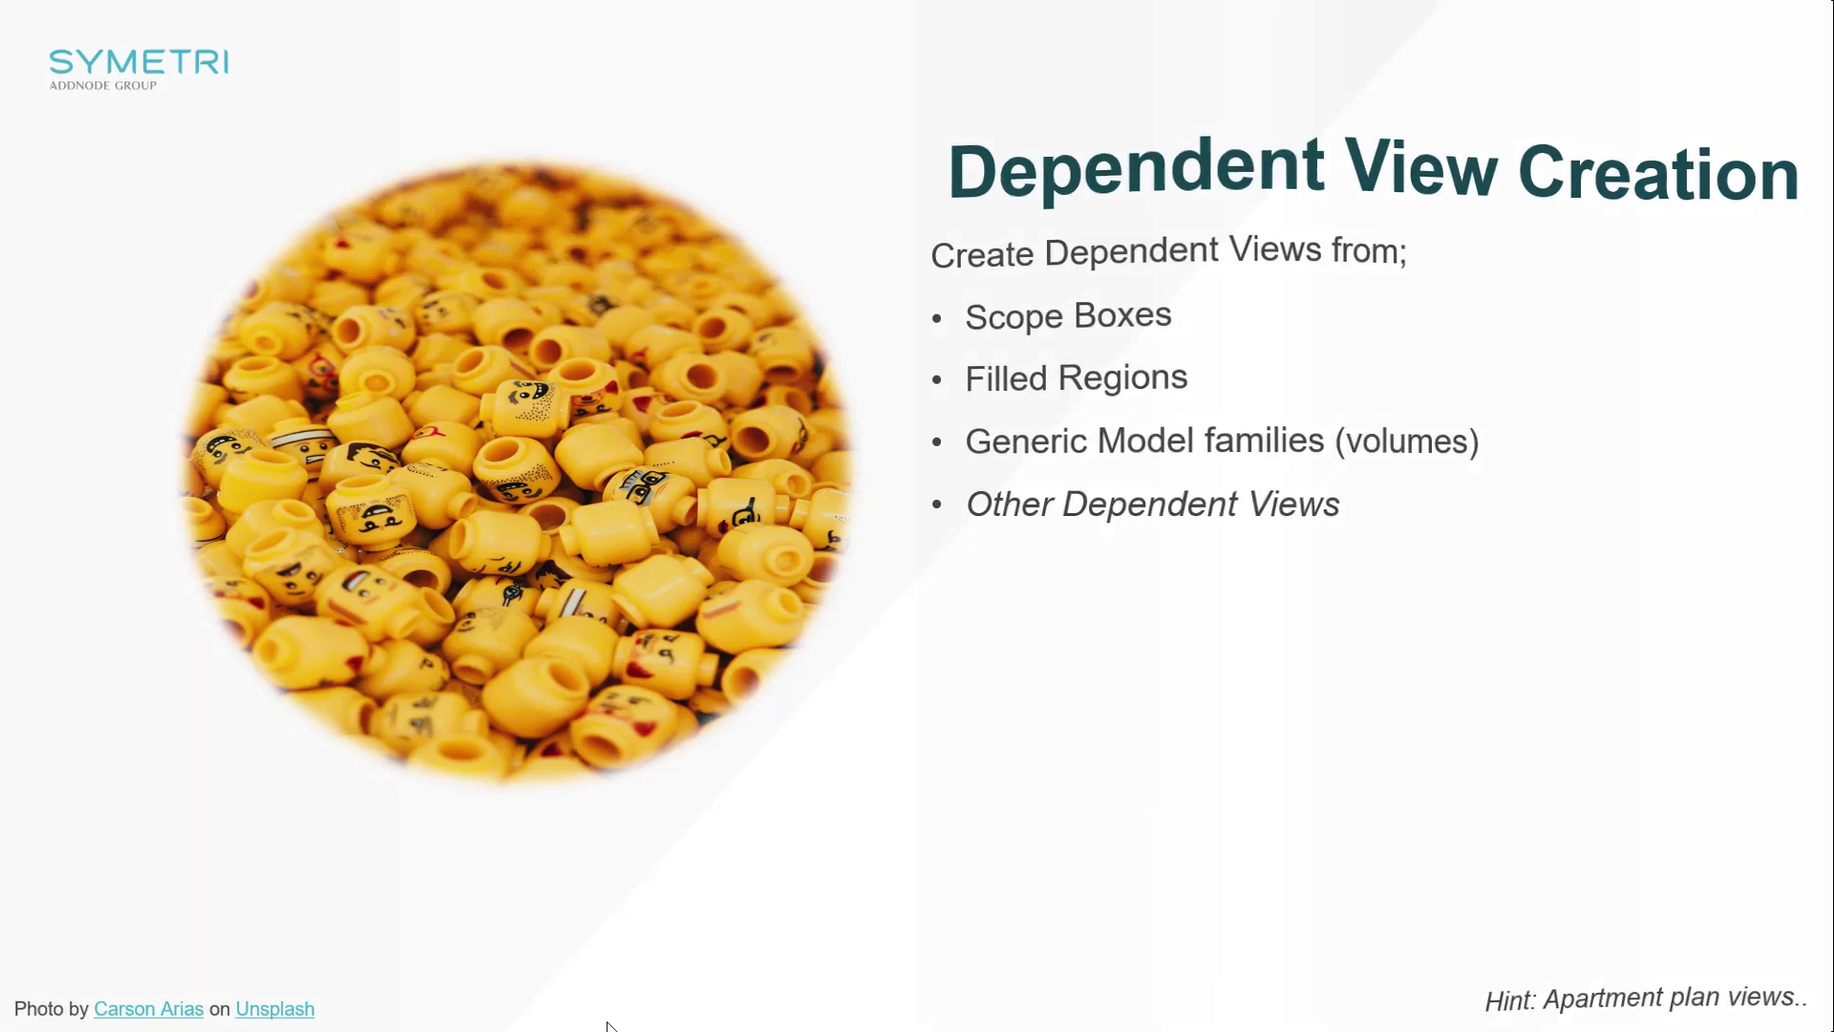
Advance the presentation to the Create Sheets slide and switch to Revit
key(Right)
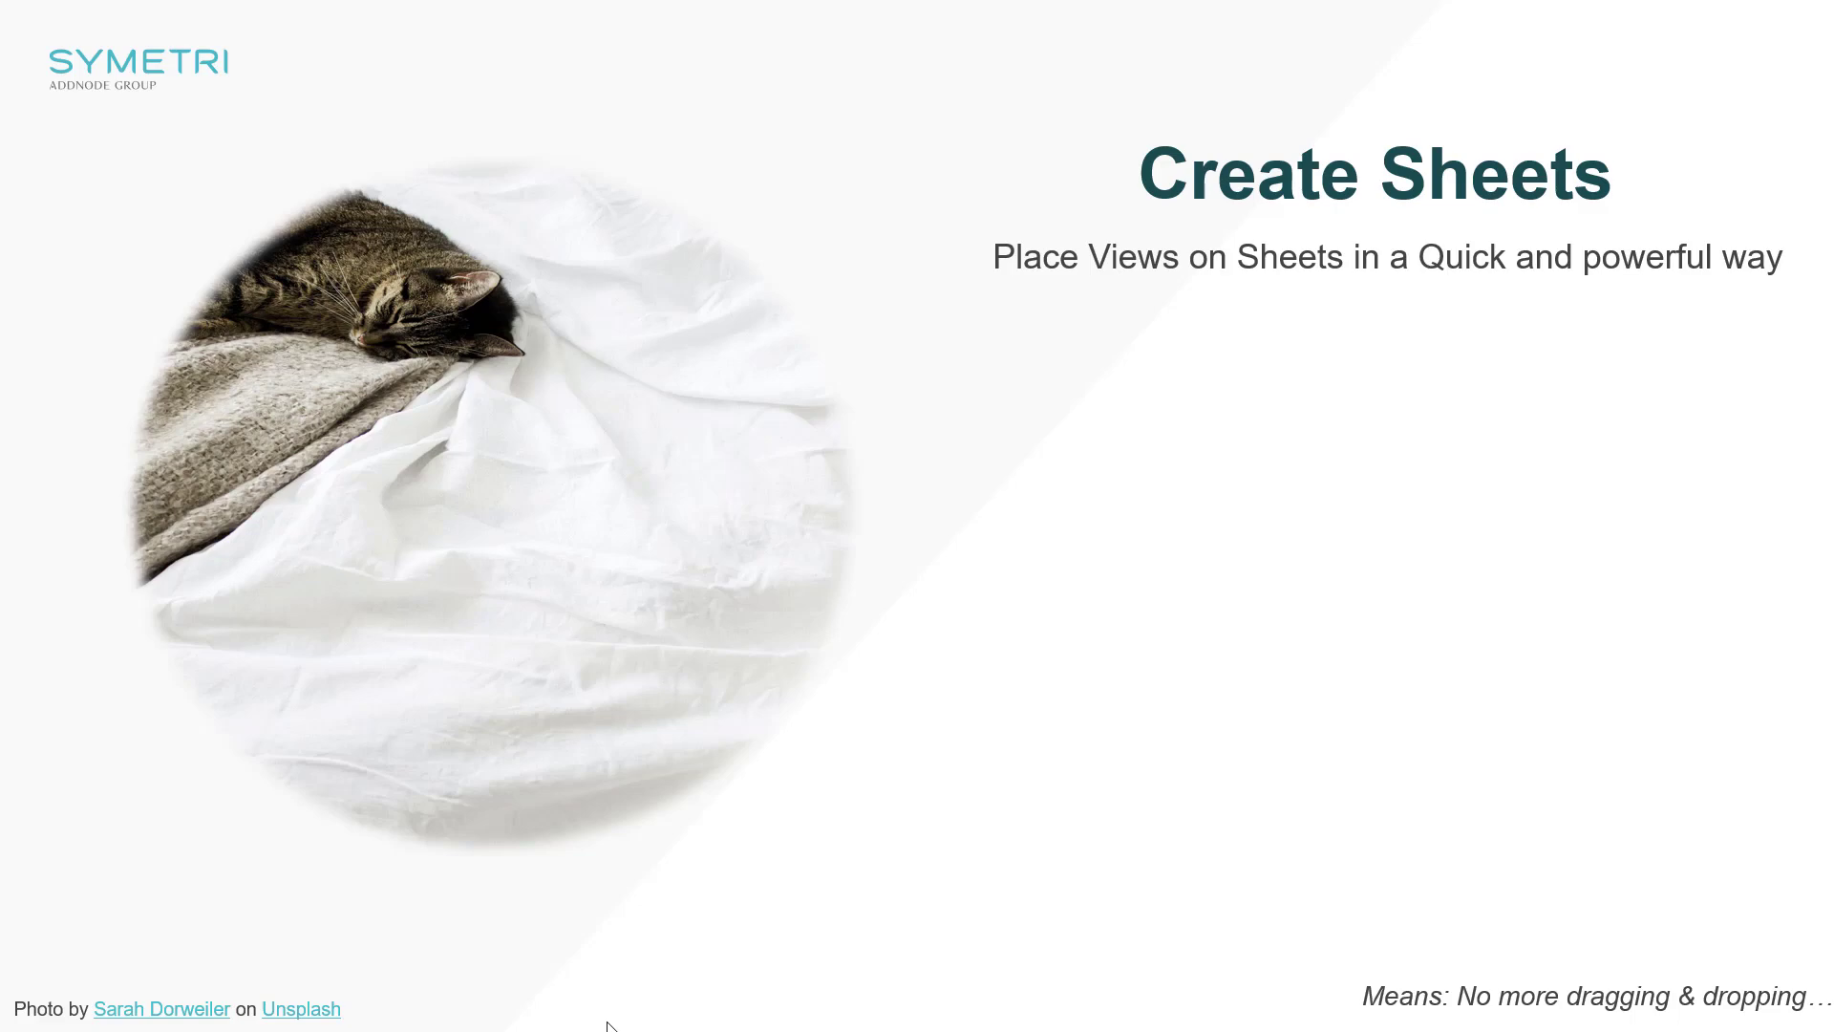
key(super)
click(737, 1012)
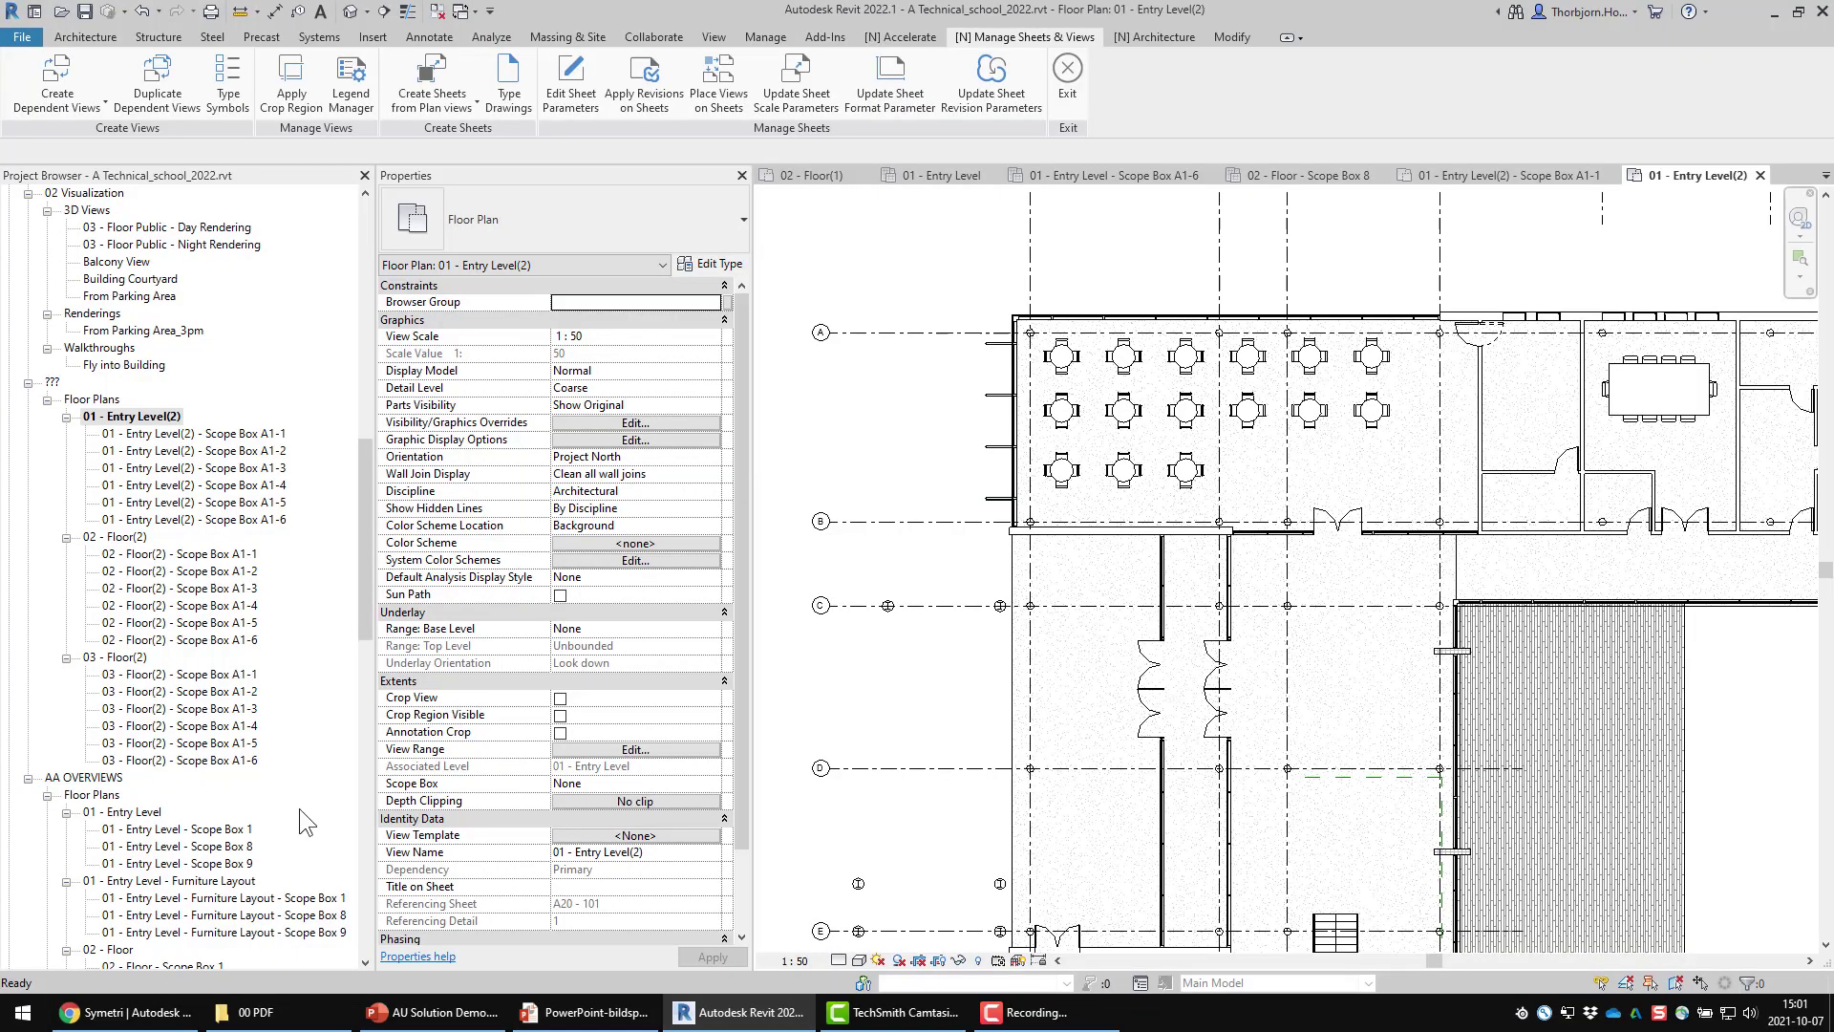
Open sheet A140.1.100 - Unnamed and place the 01 - Entry Level(2) - Scope Box A1-1 view on it
scroll(359, 806, down, 20)
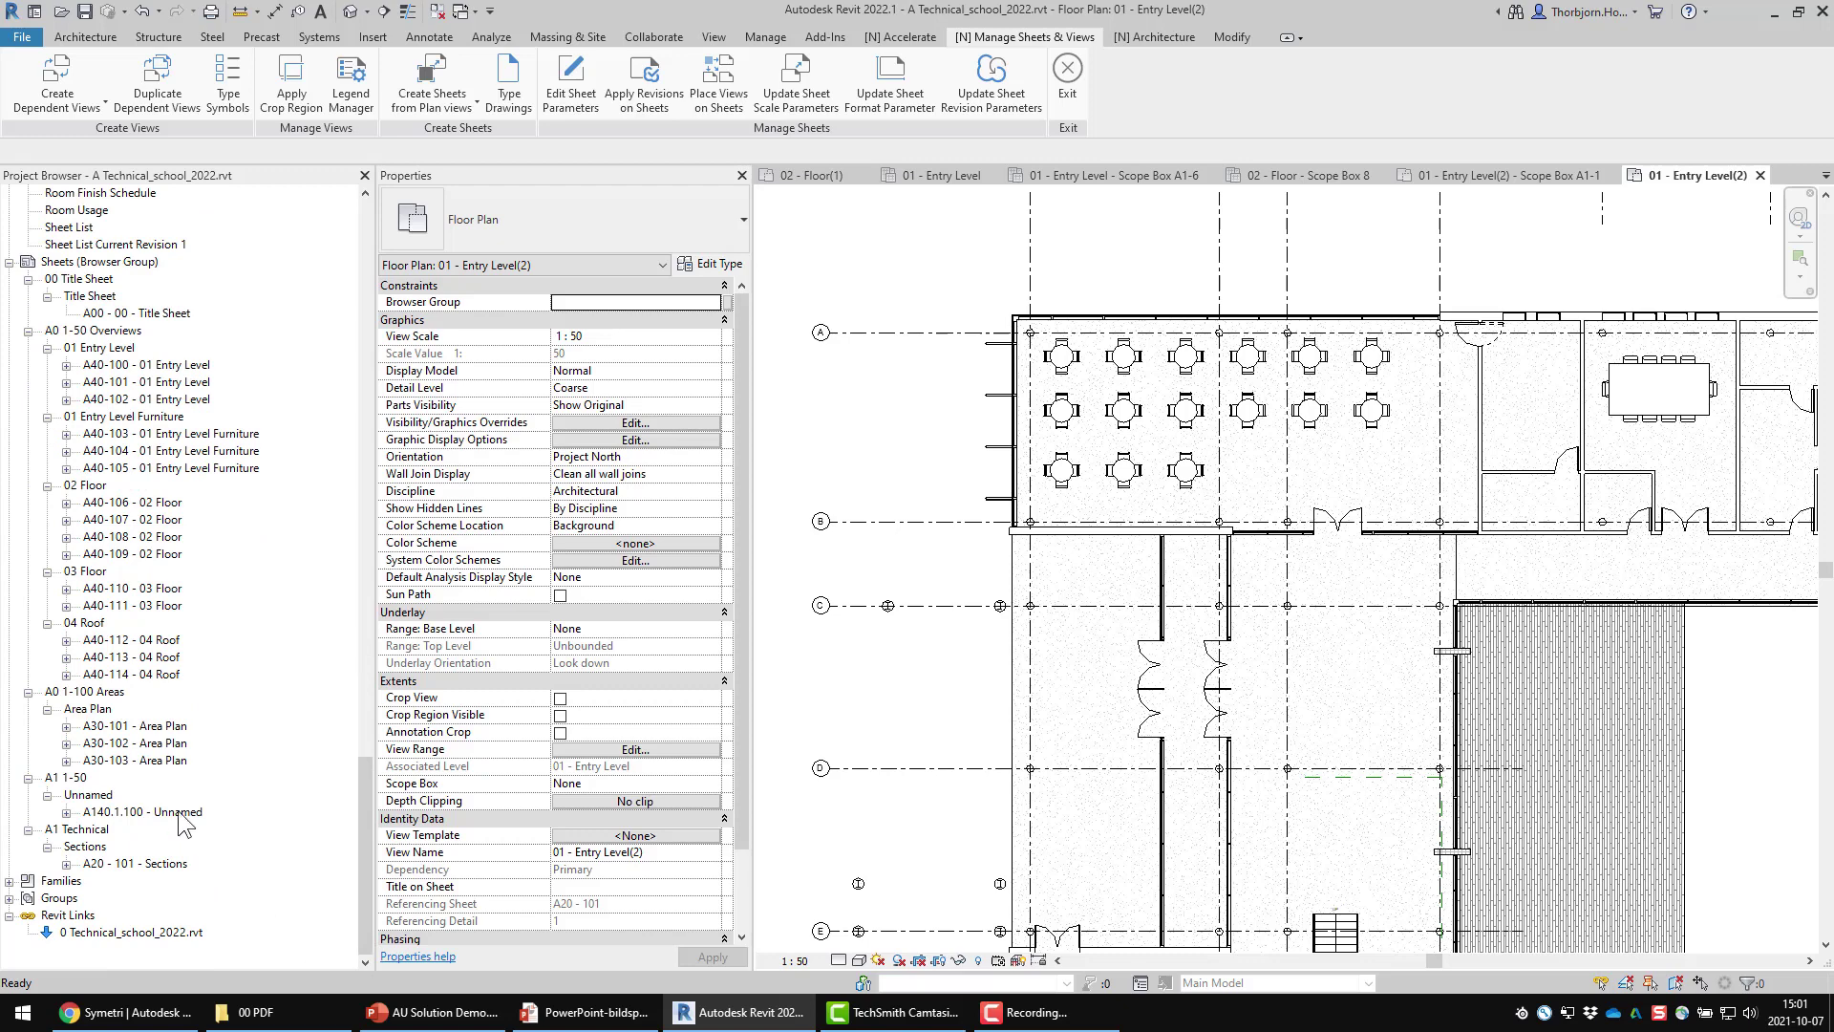
double_click(181, 813)
drag(363, 862, 374, 556)
drag(191, 364, 1160, 543)
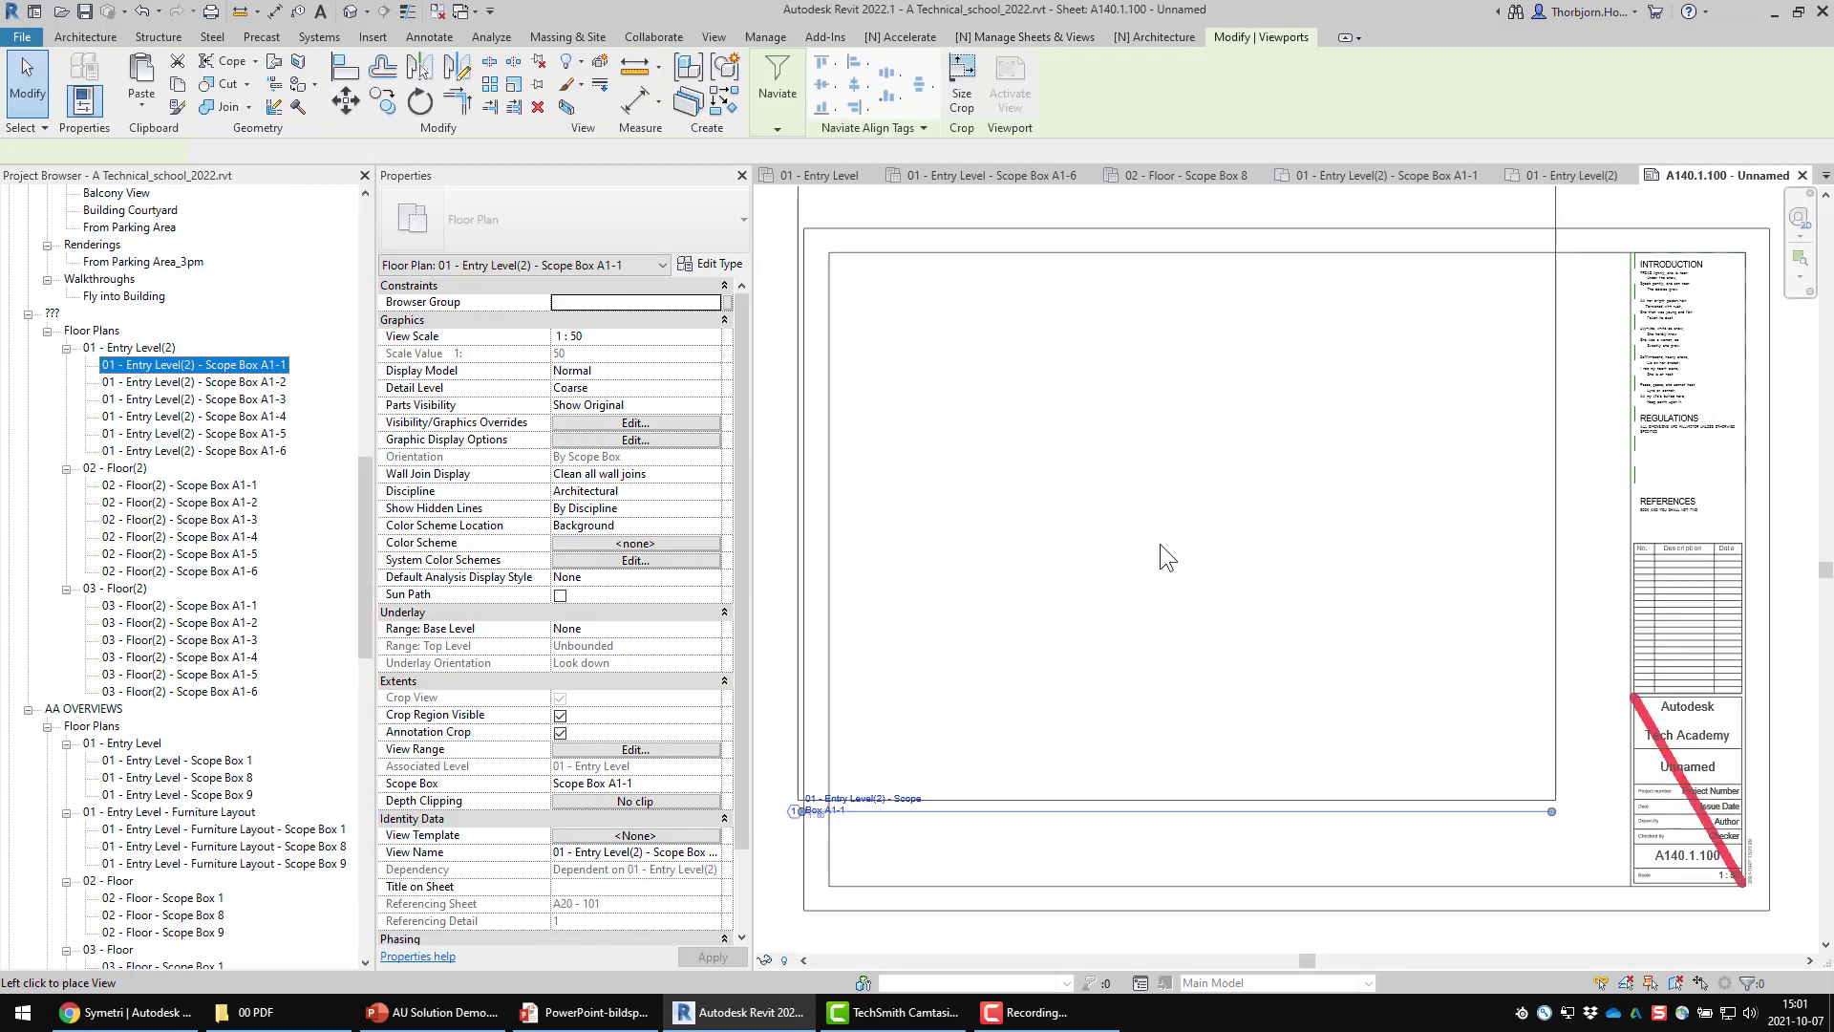
click(1183, 590)
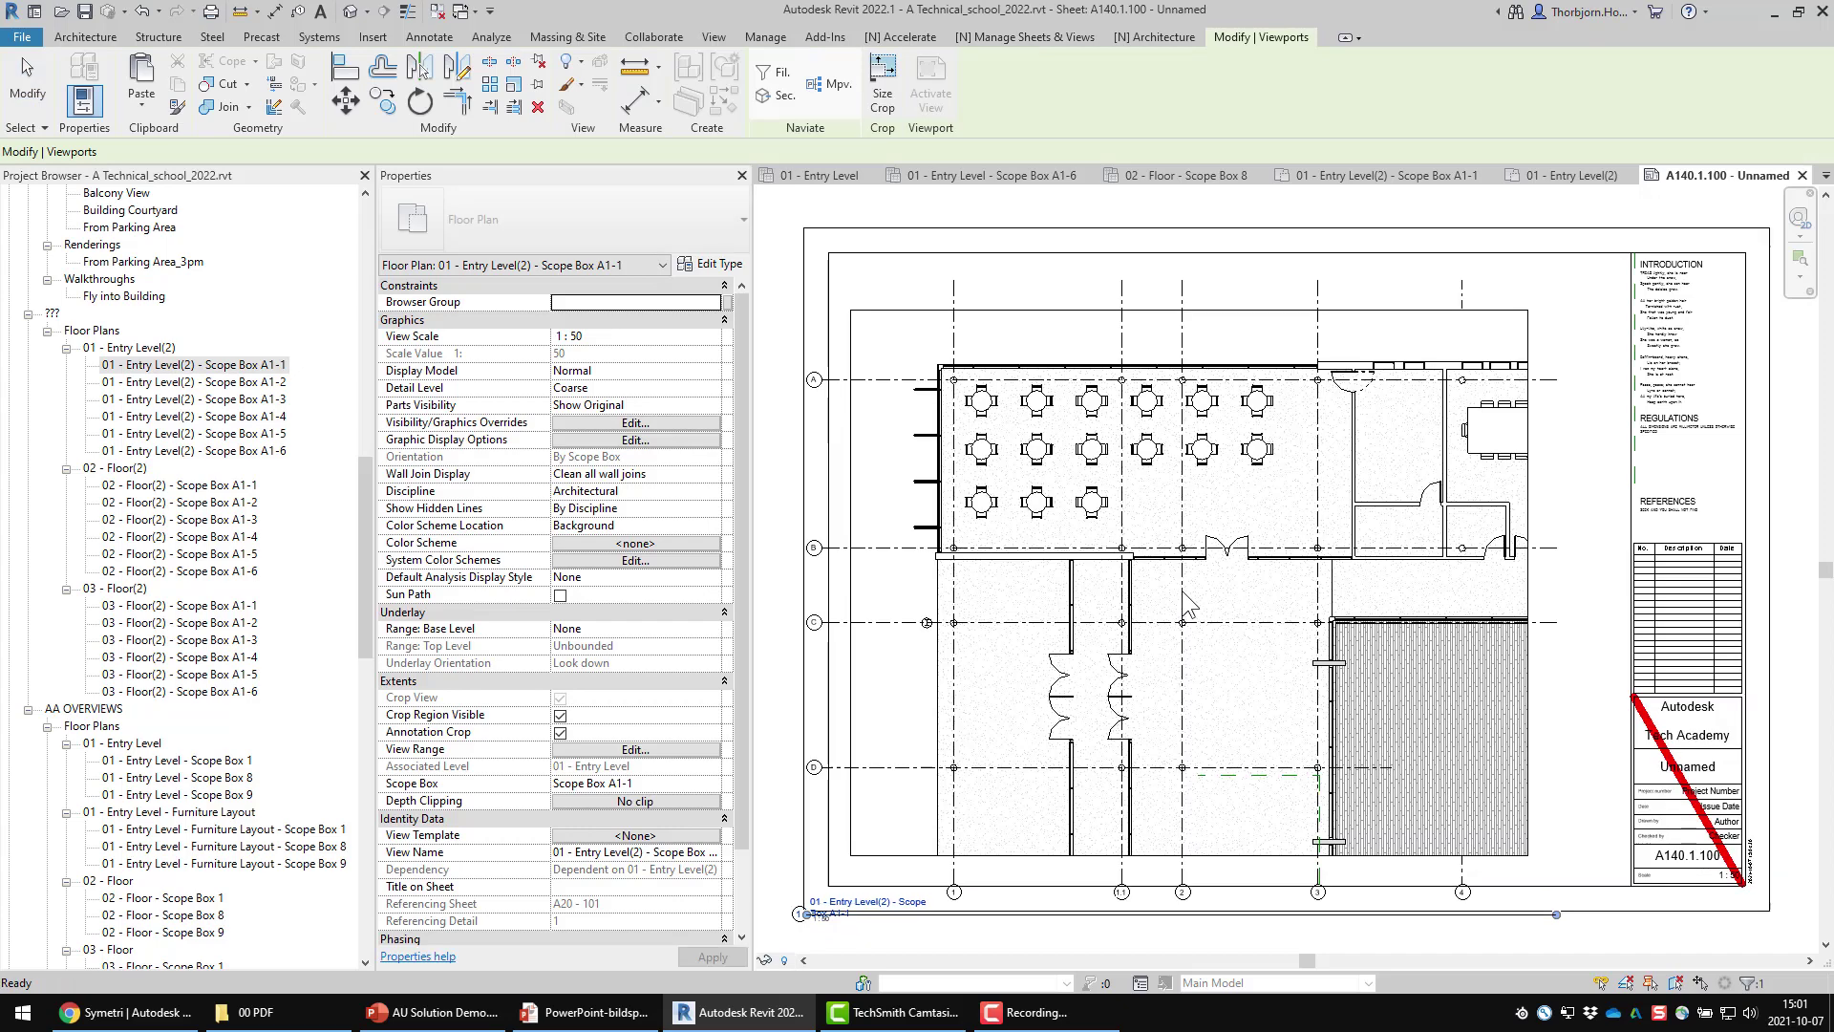
Change the placed viewport to the No Title type and reposition it inside the sheet's drawing frame
click(656, 227)
click(551, 316)
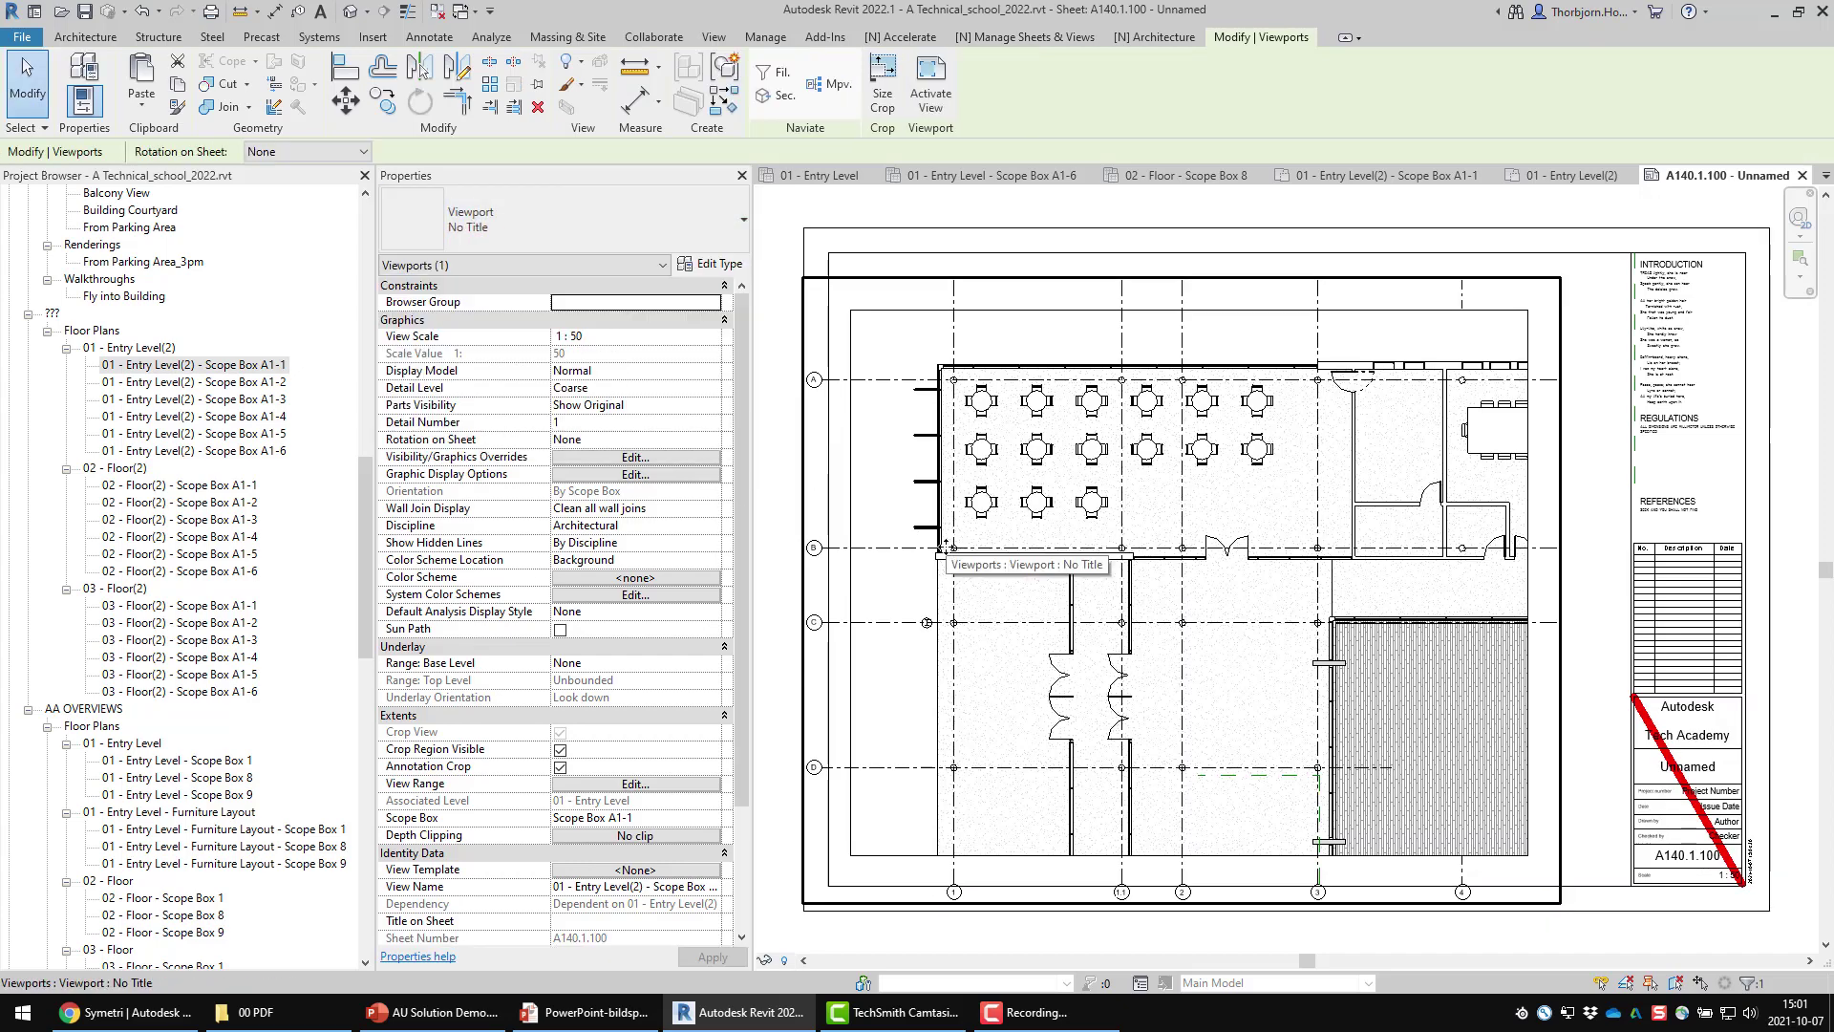
drag(943, 547, 946, 547)
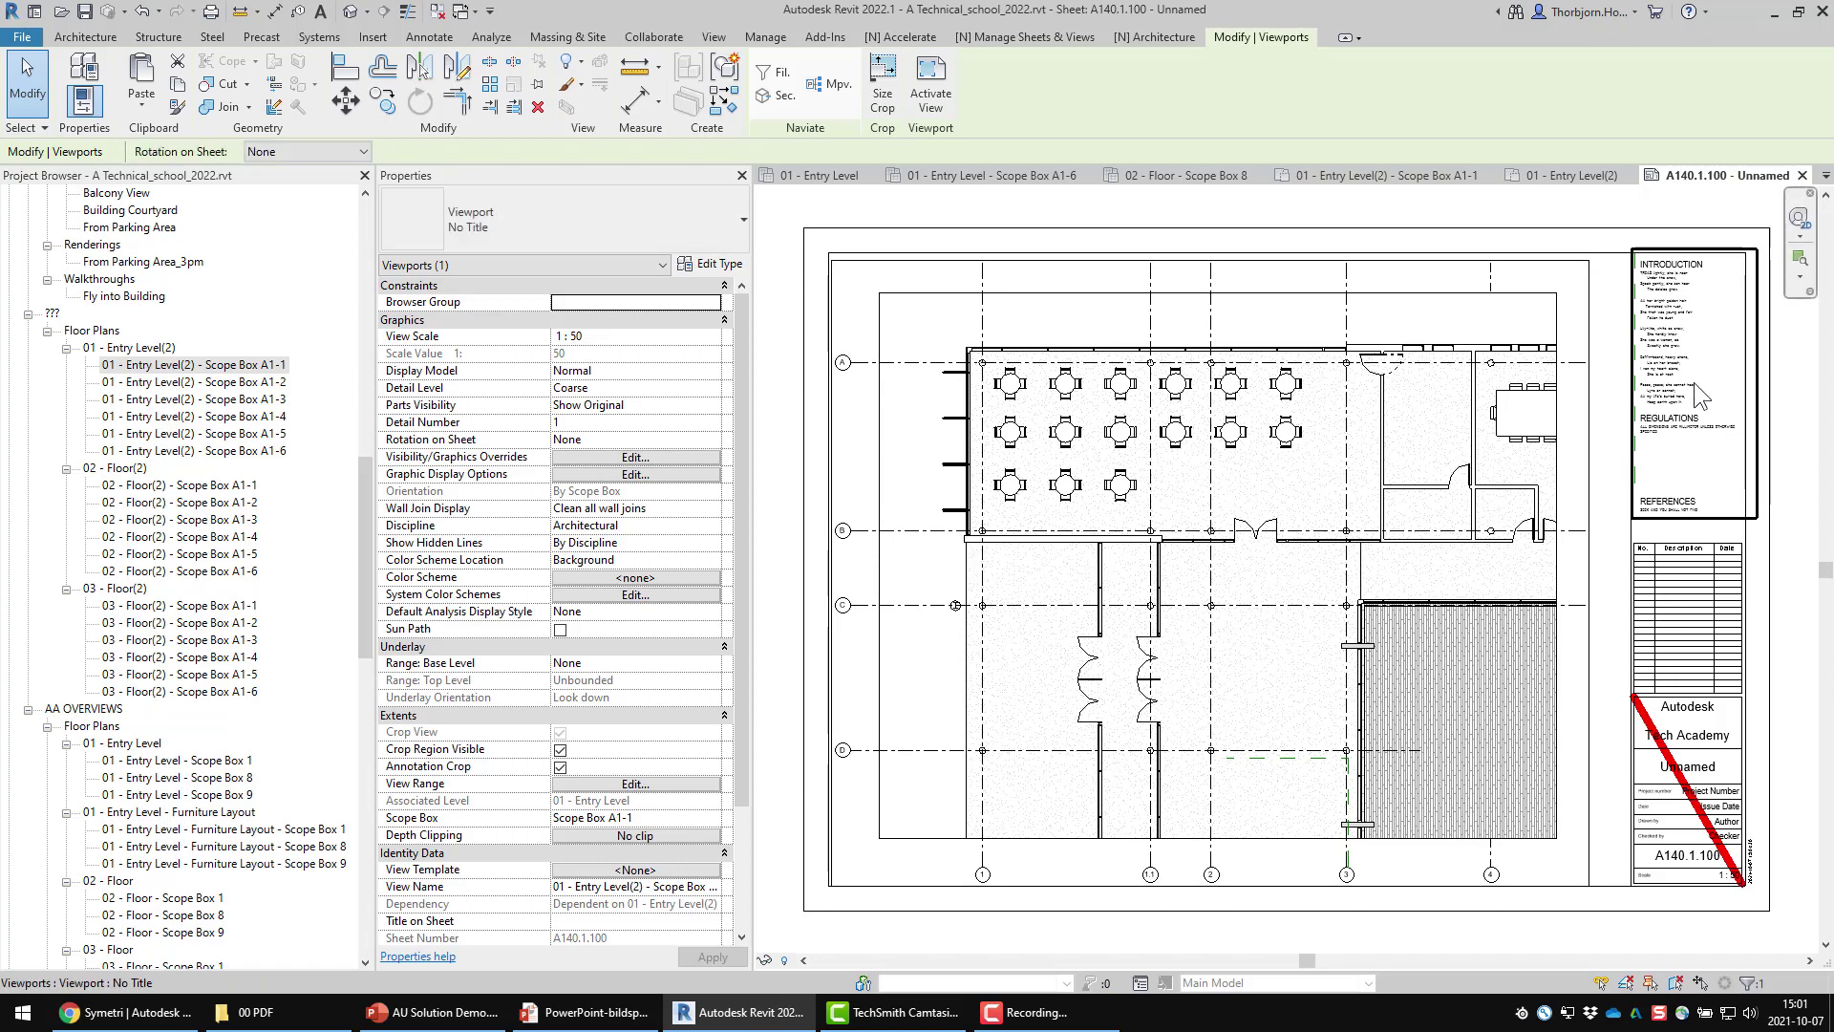
Select the remaining Scope Box views of 01 - Entry Level(2), 02 - Floor(2) and 03 - Floor(2), and start Create Sheets from Plan Views
scroll(1693, 382, up, 5)
middle_drag(1694, 382, 1475, 535)
scroll(1475, 533, up, 2)
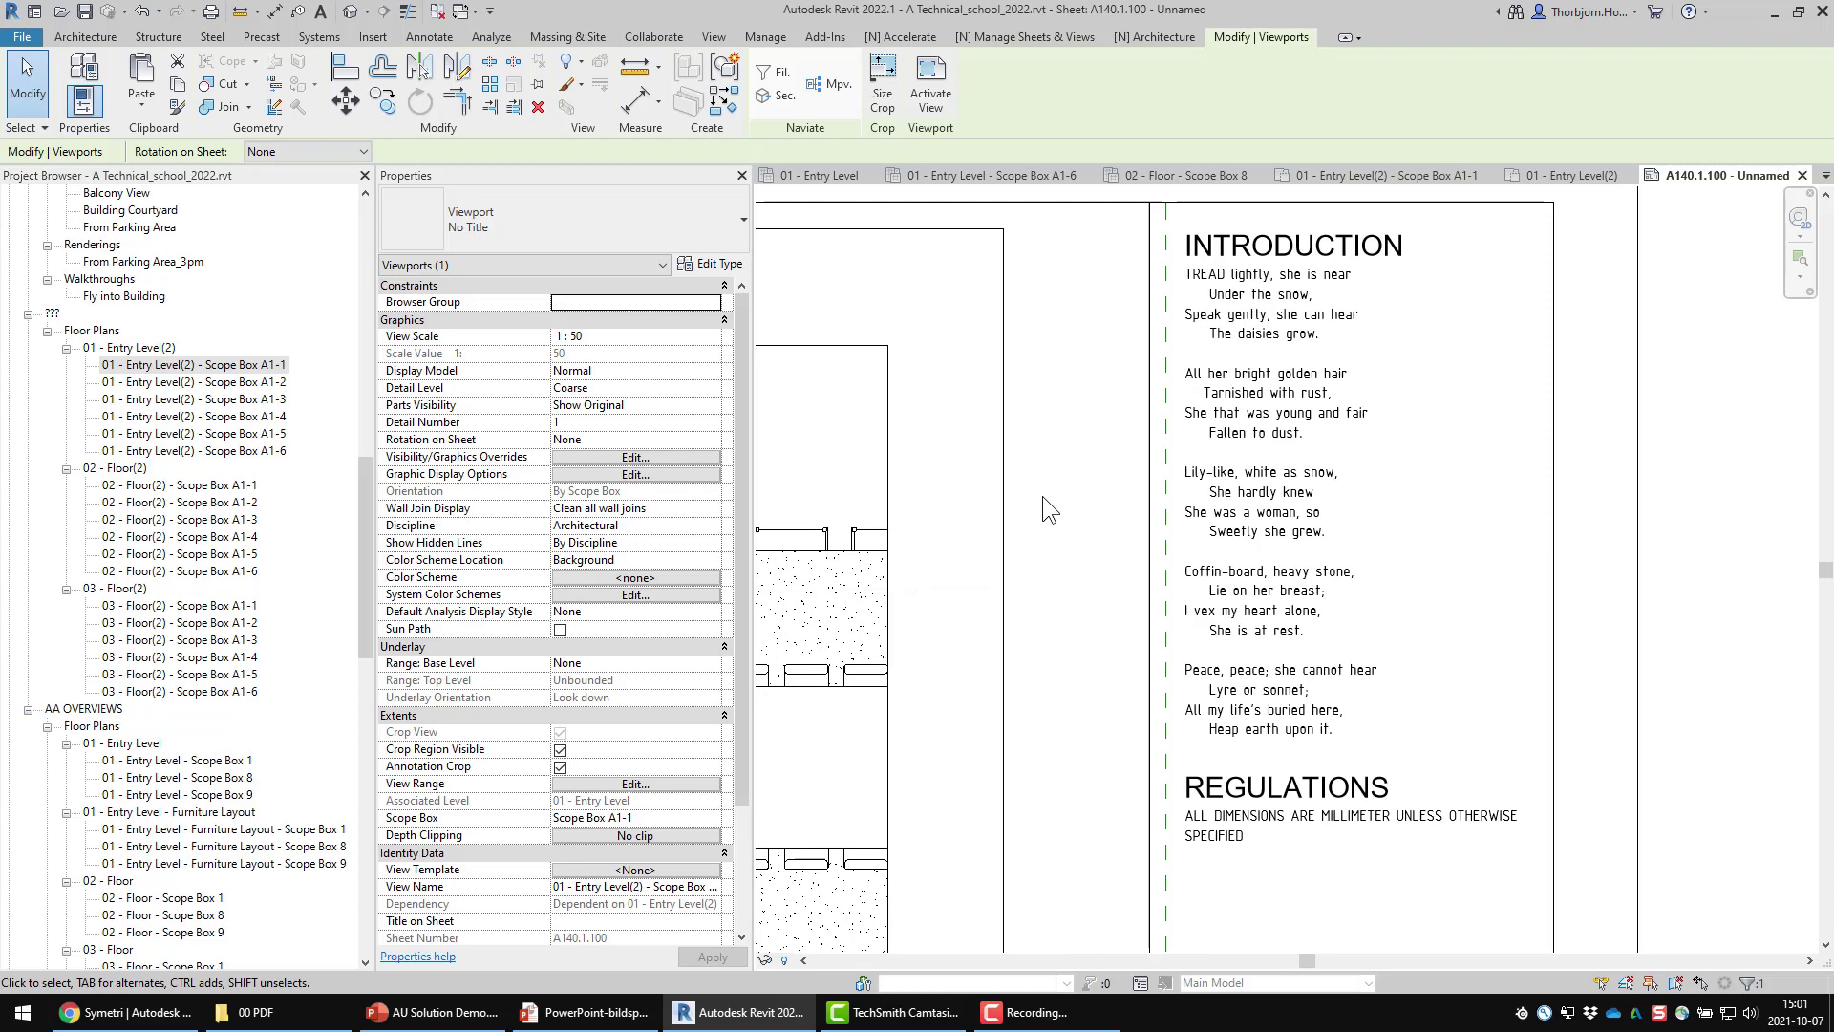
key(z)
key(f)
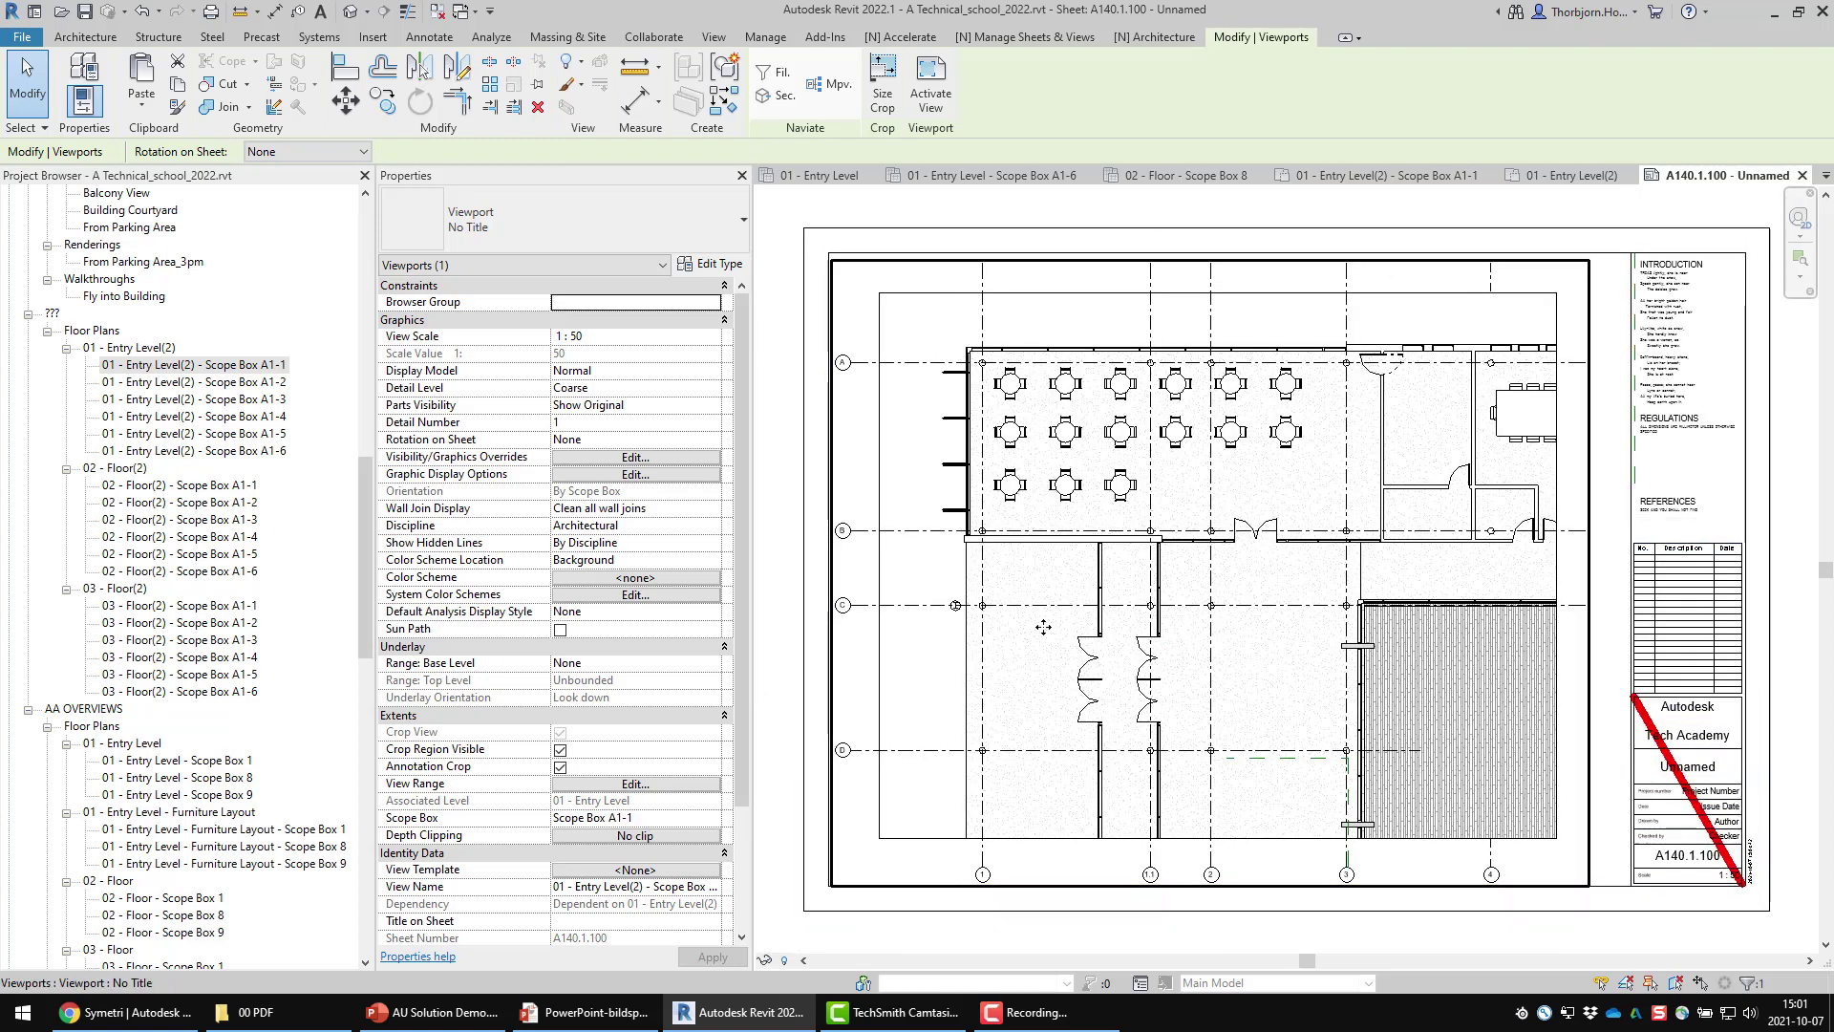
click(212, 384)
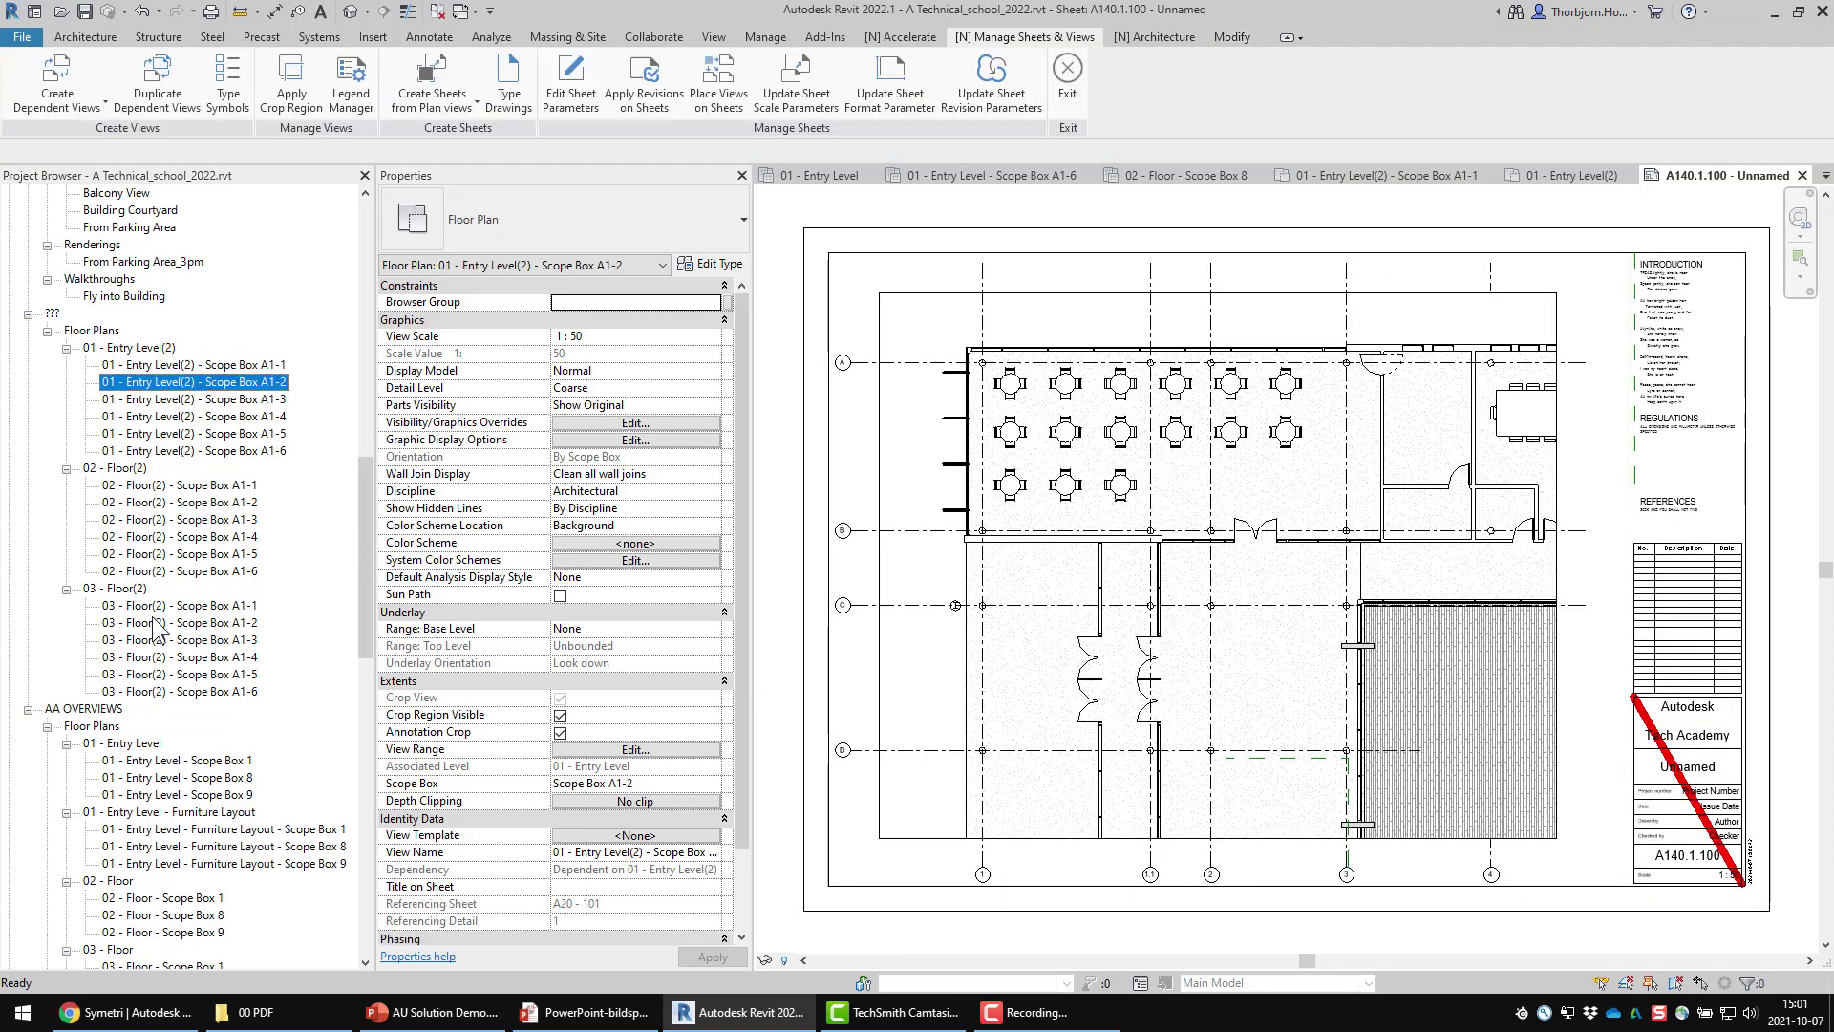
shift+click(158, 692)
ctrl+click(115, 588)
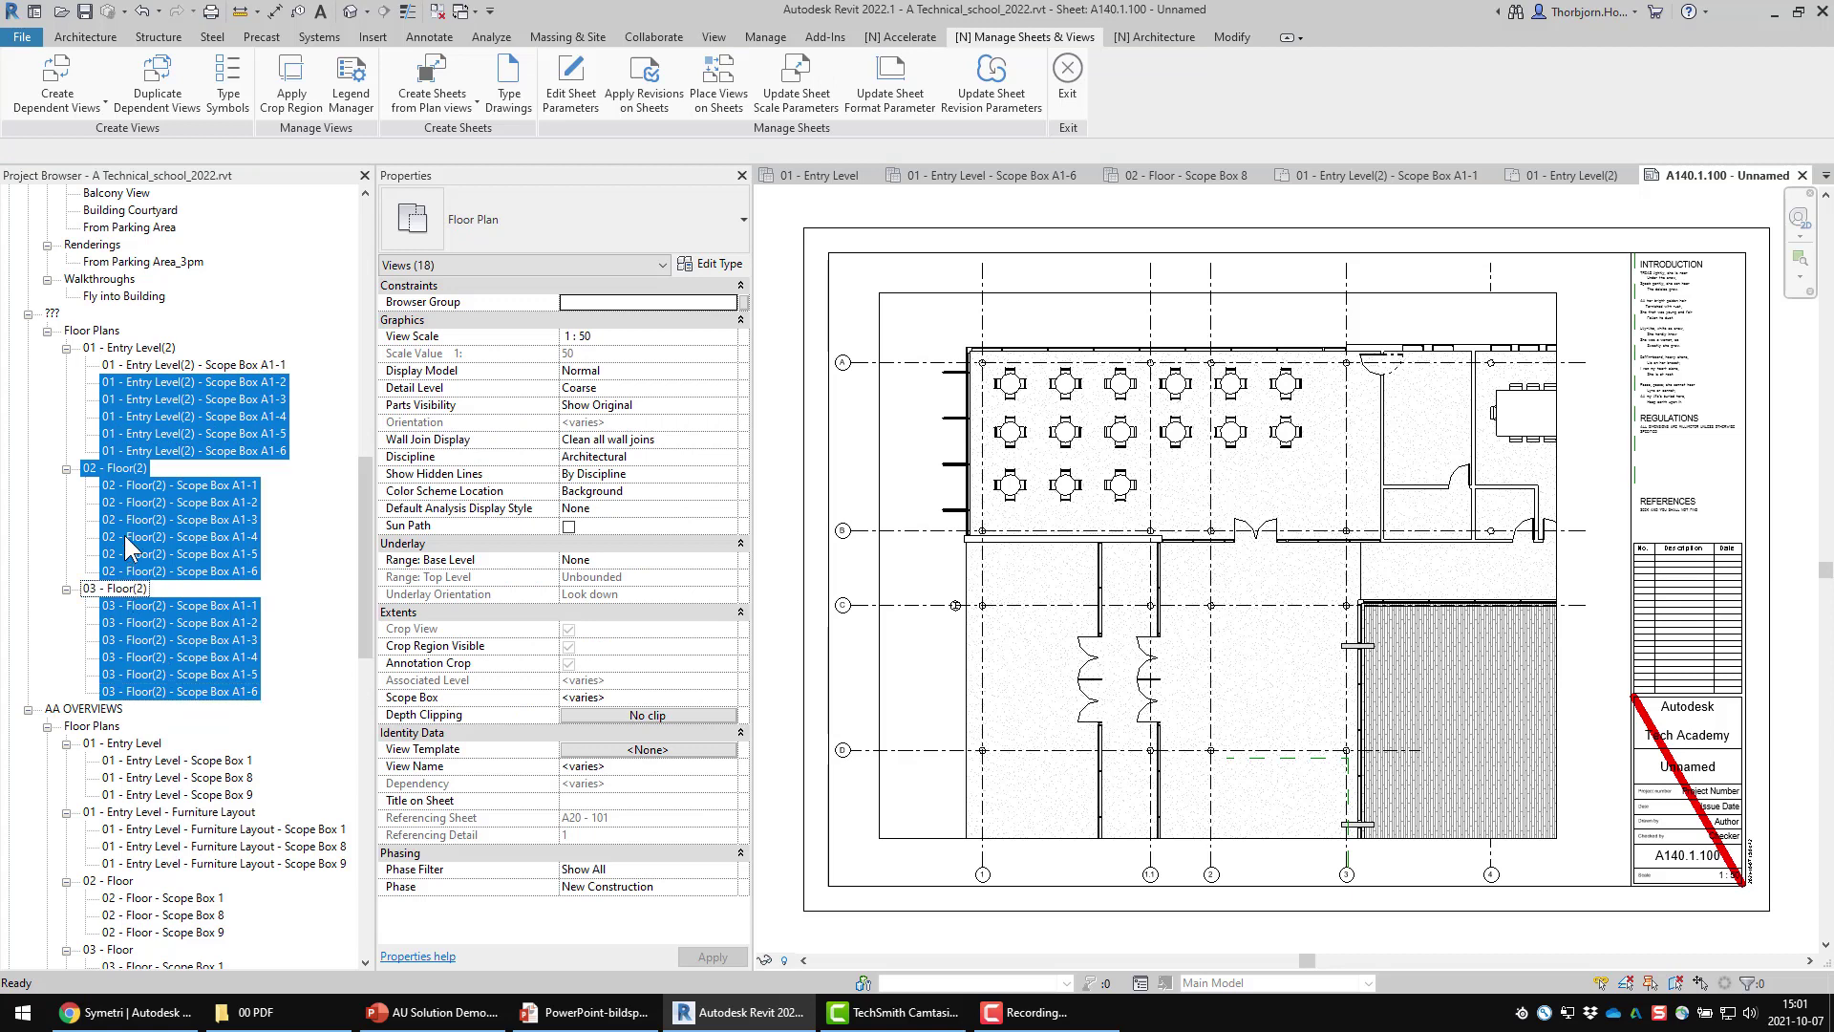
ctrl+click(115, 470)
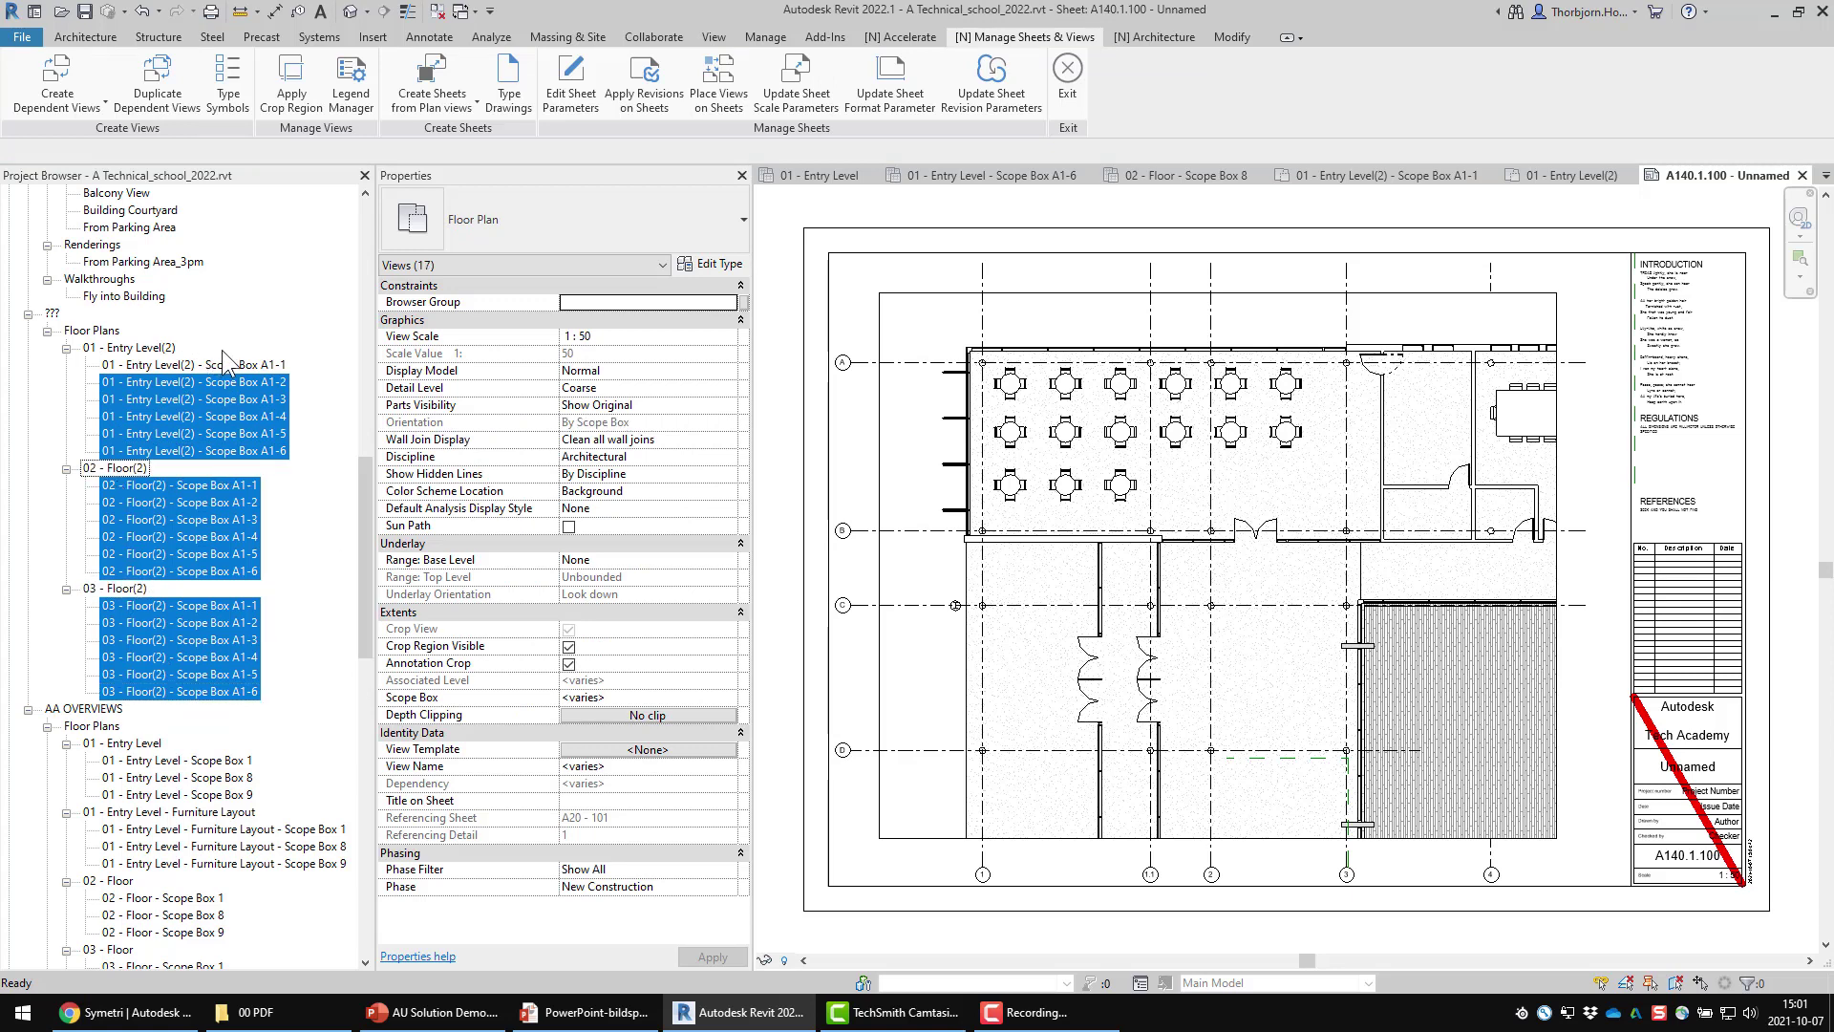
click(437, 79)
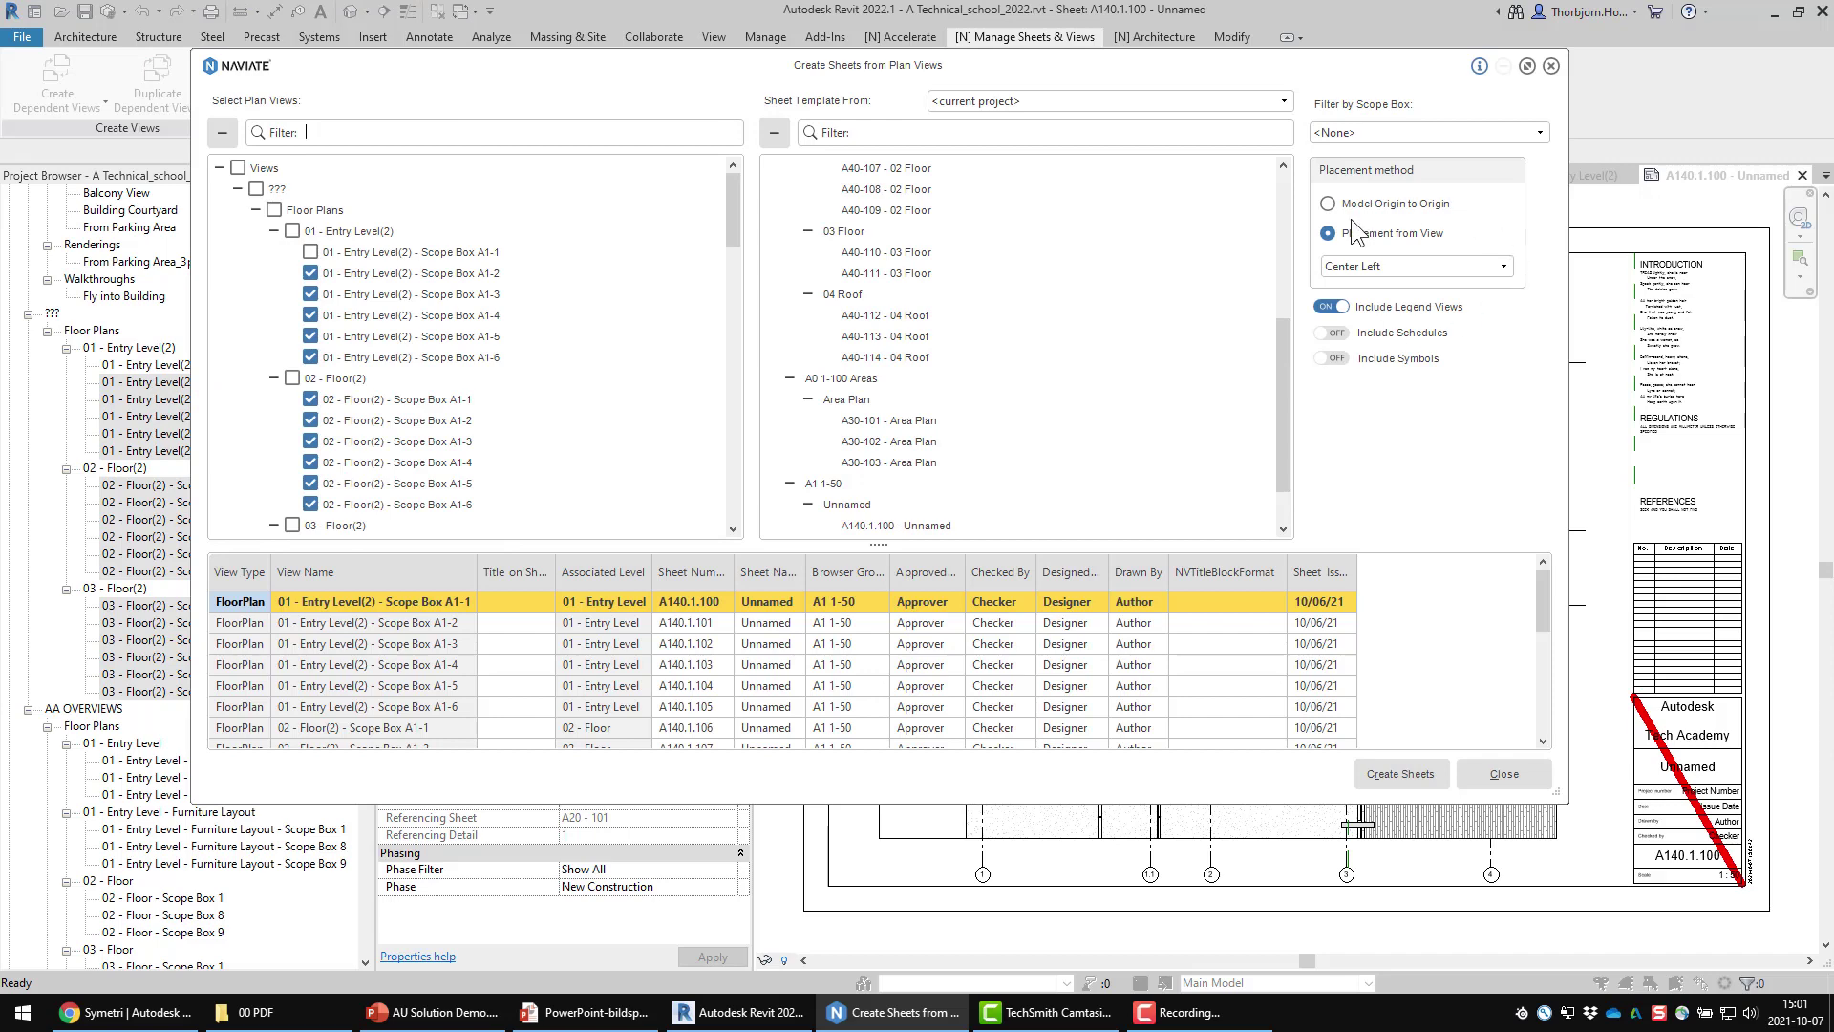
Keep the placement from view at Center Left, enlarge the sheet list, create the sheets for the selected views and close the dialog
click(1395, 272)
click(1394, 273)
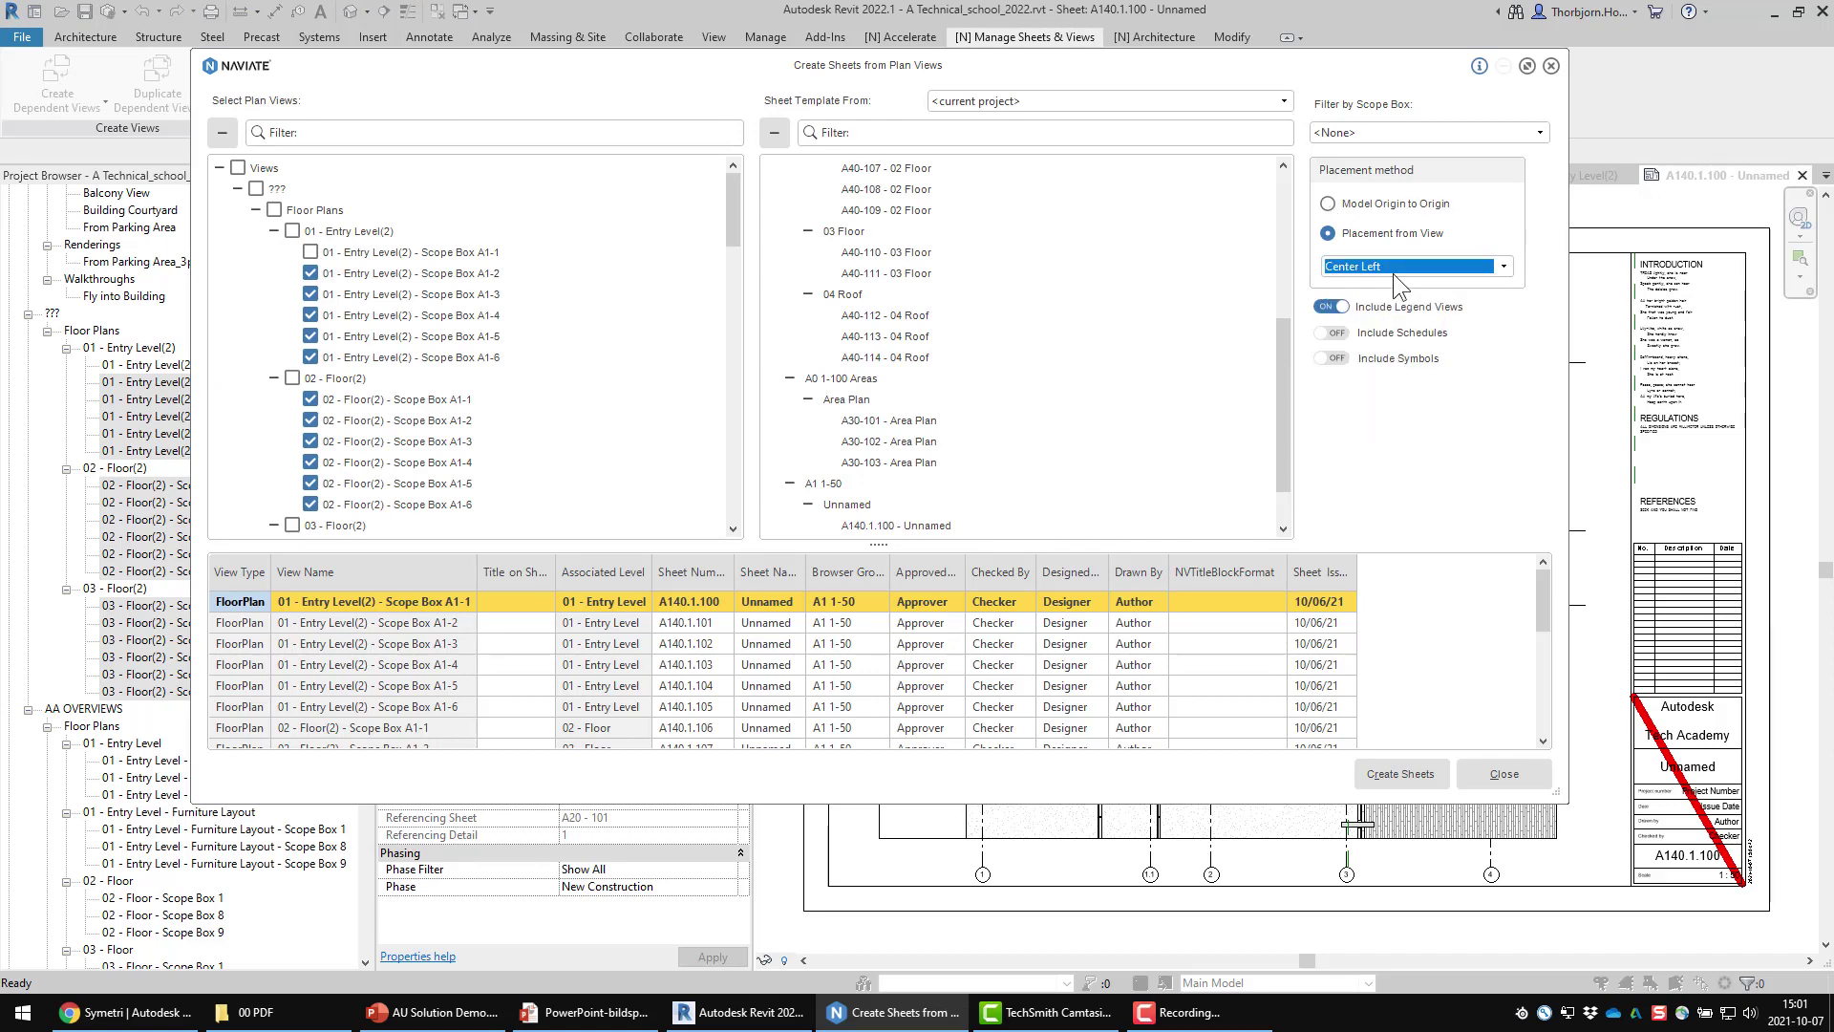
drag(878, 544, 878, 331)
click(1397, 774)
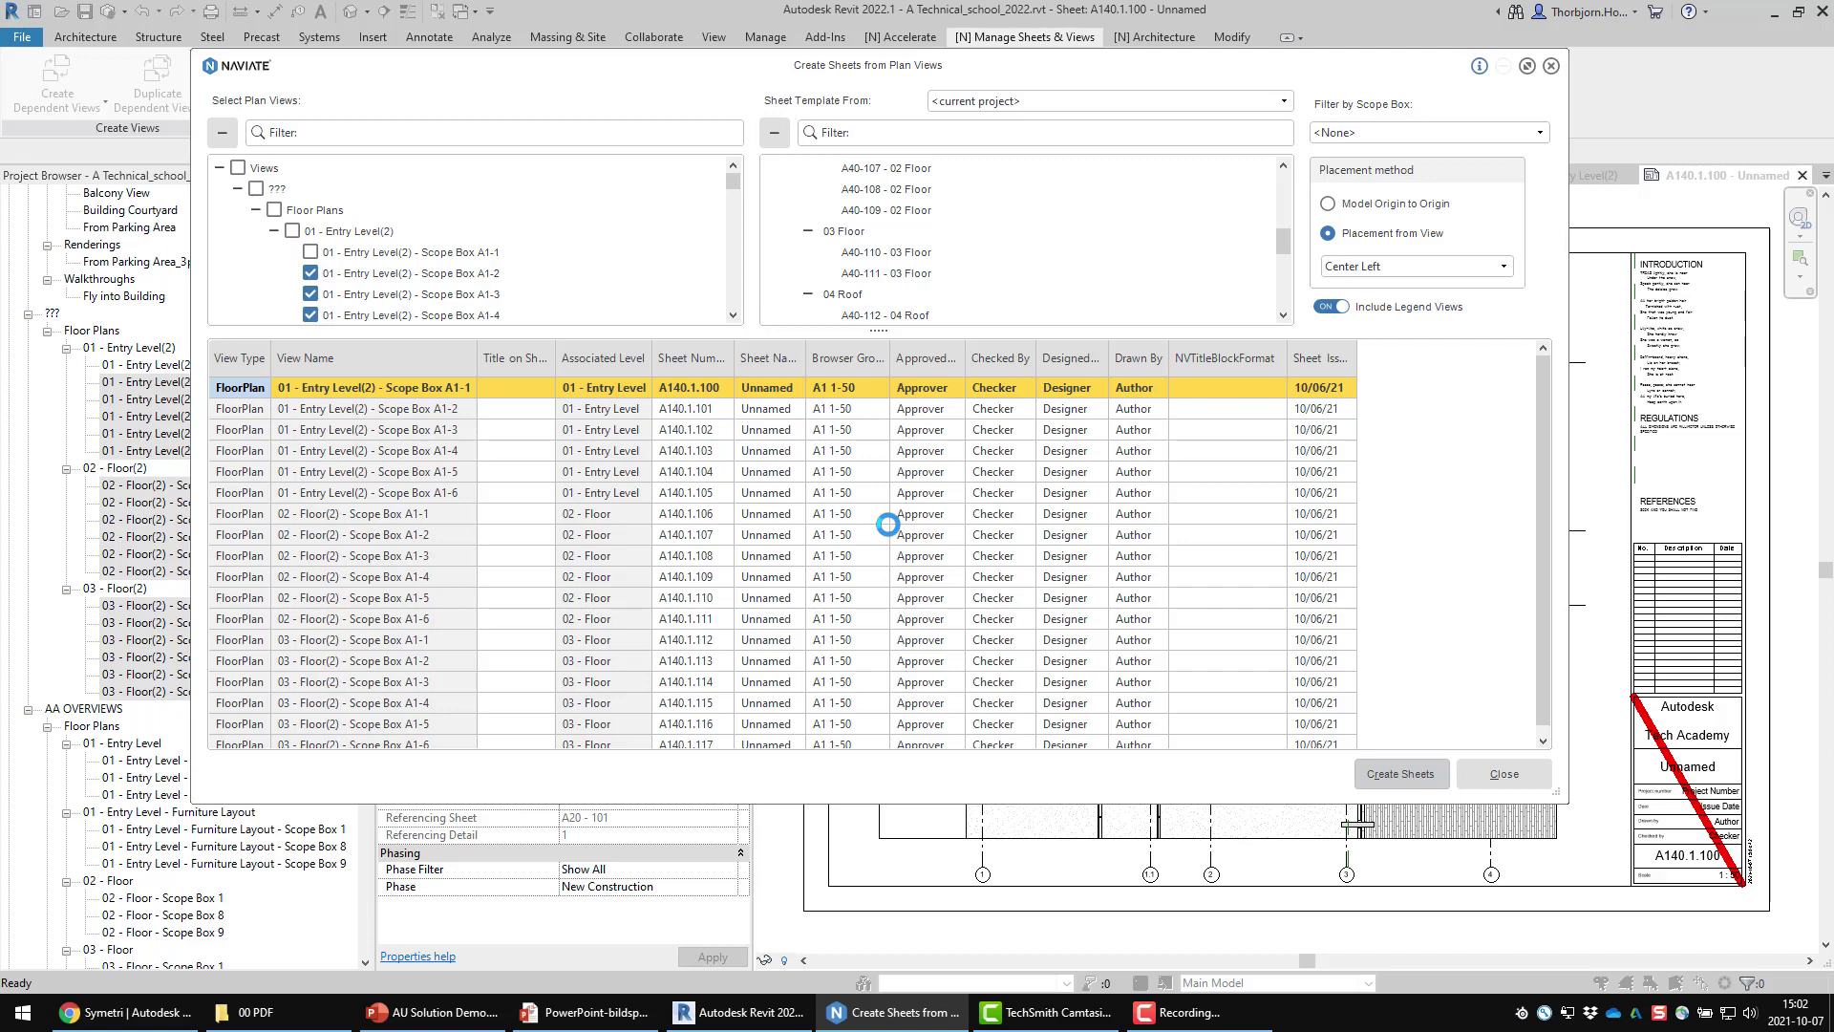
click(1002, 542)
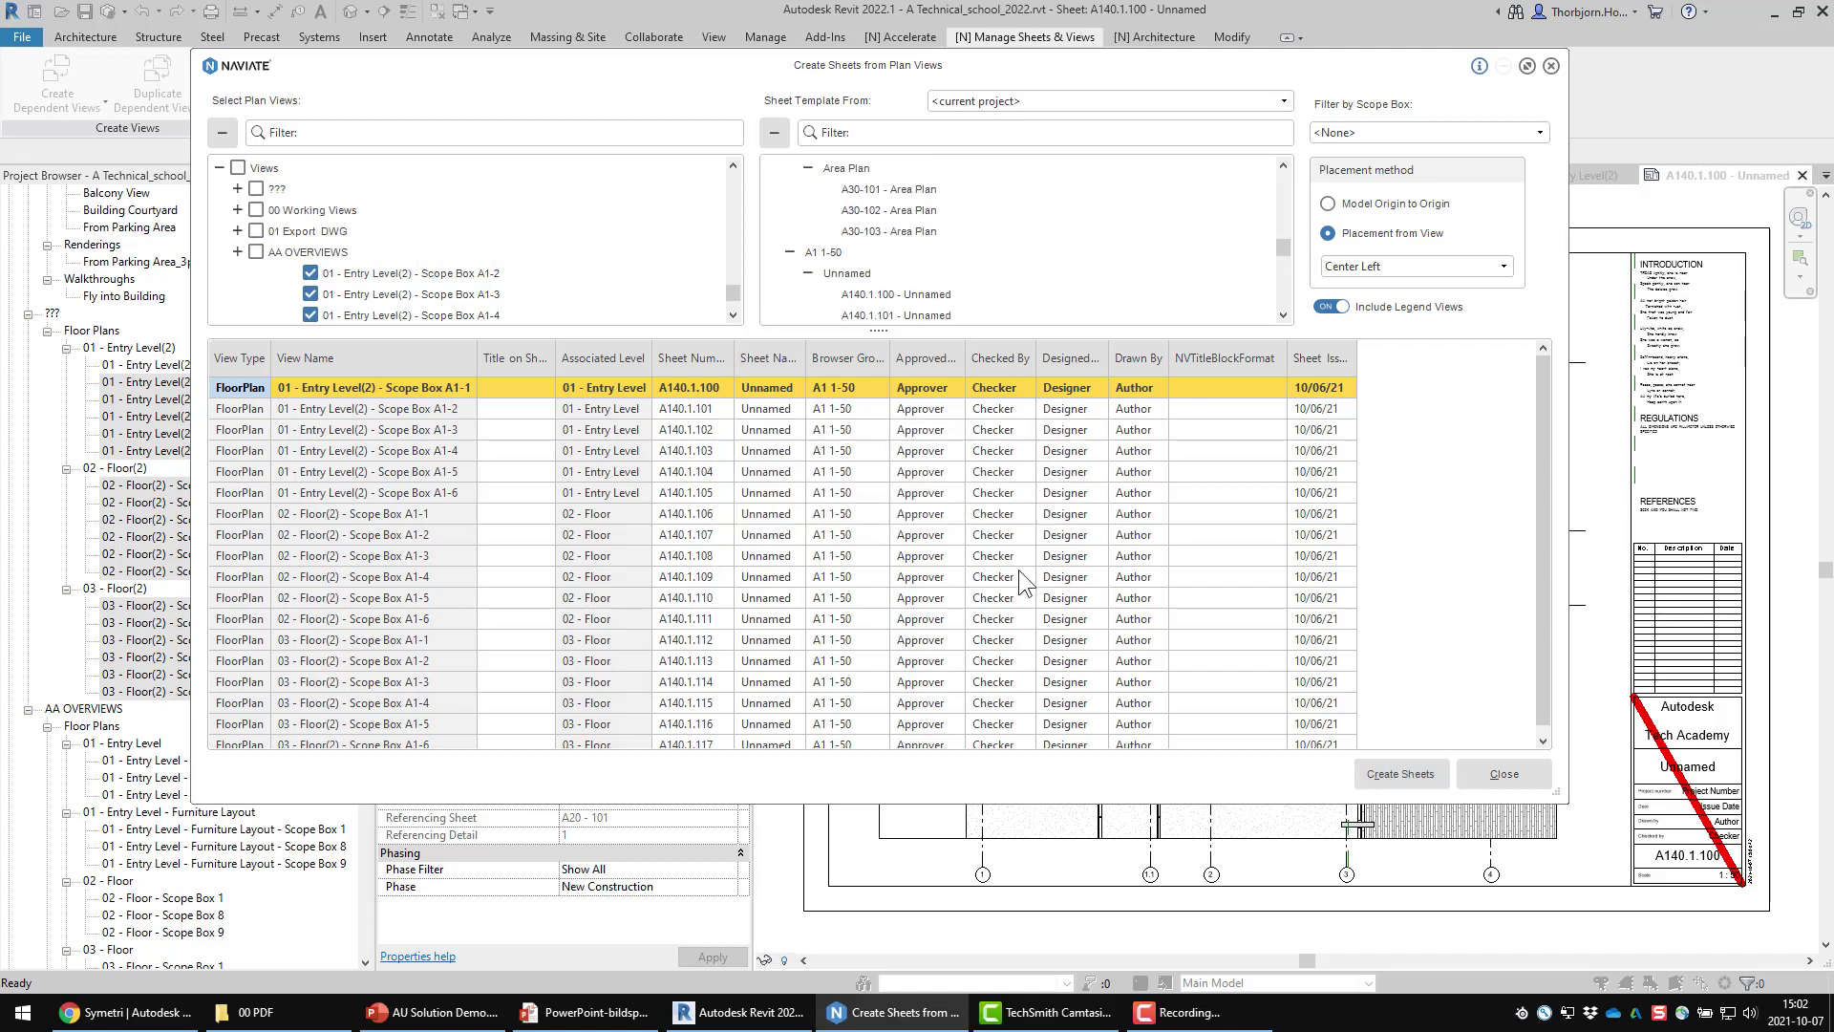
click(1502, 772)
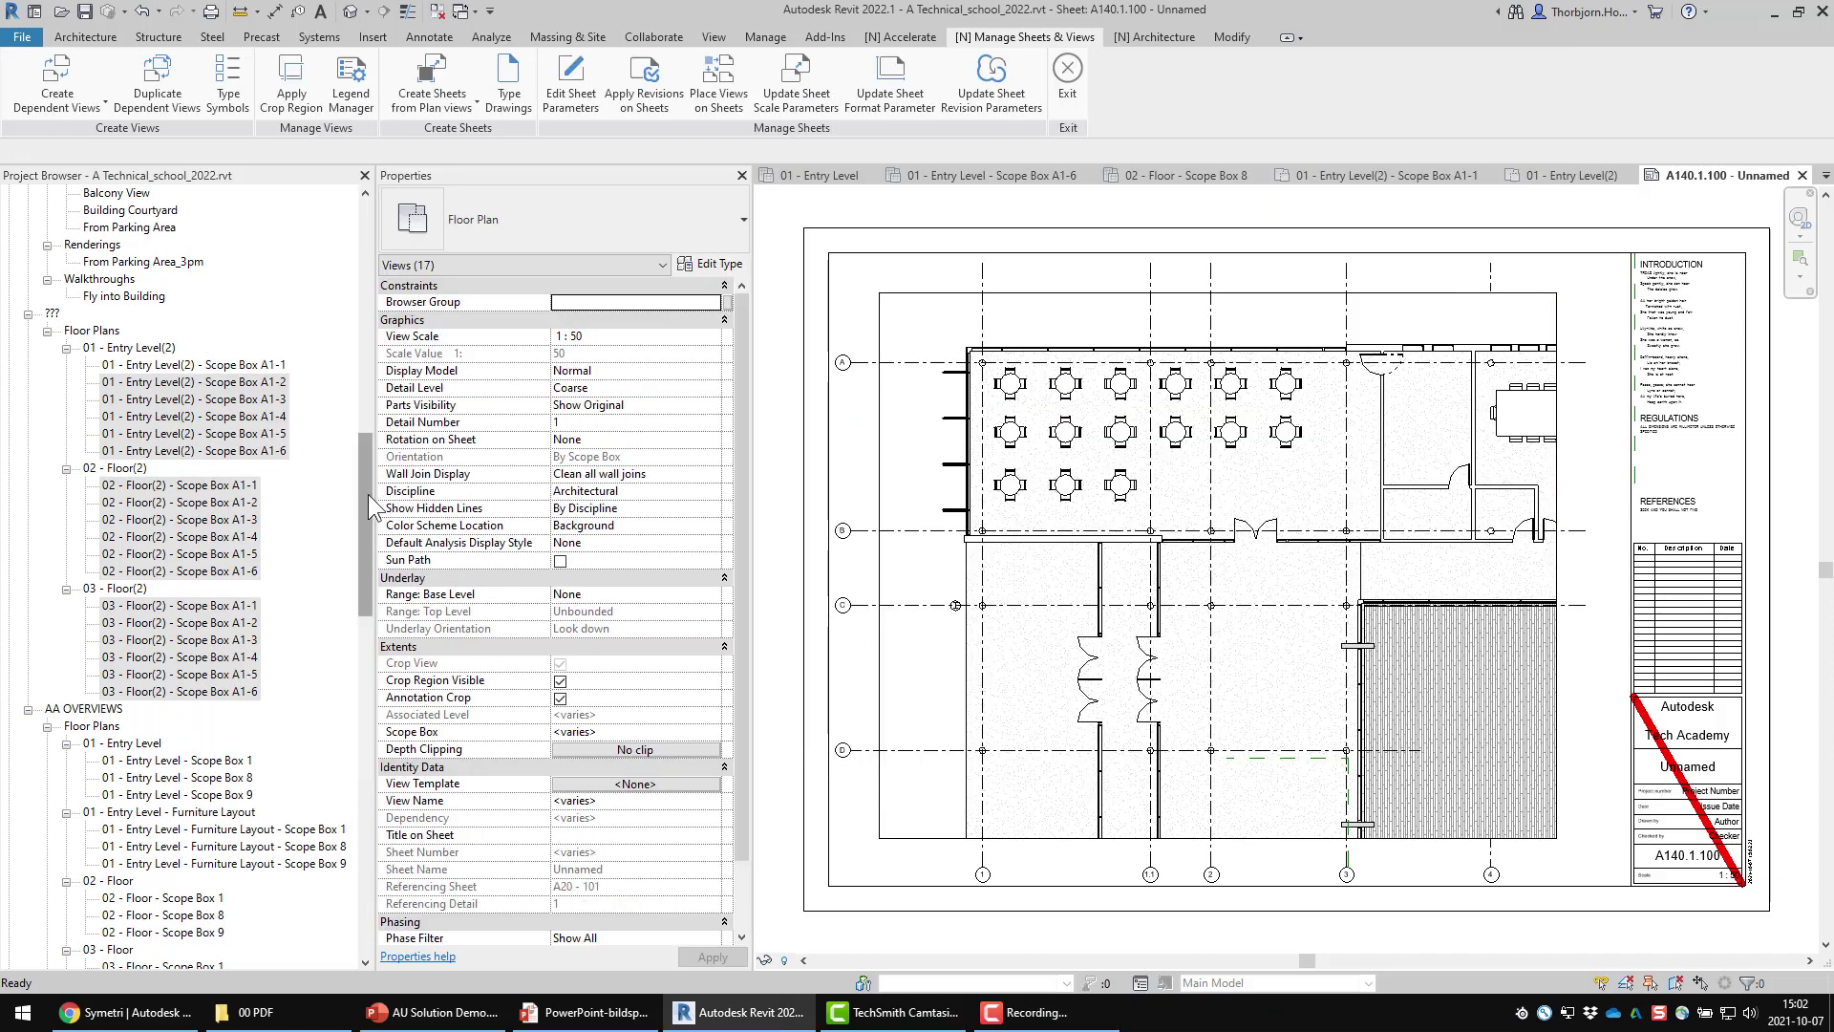
Review the new sheets A140.1.101, 102, 103 and 107, including the notes beside the plan, and compare them with A140.1.100
double_click(145, 517)
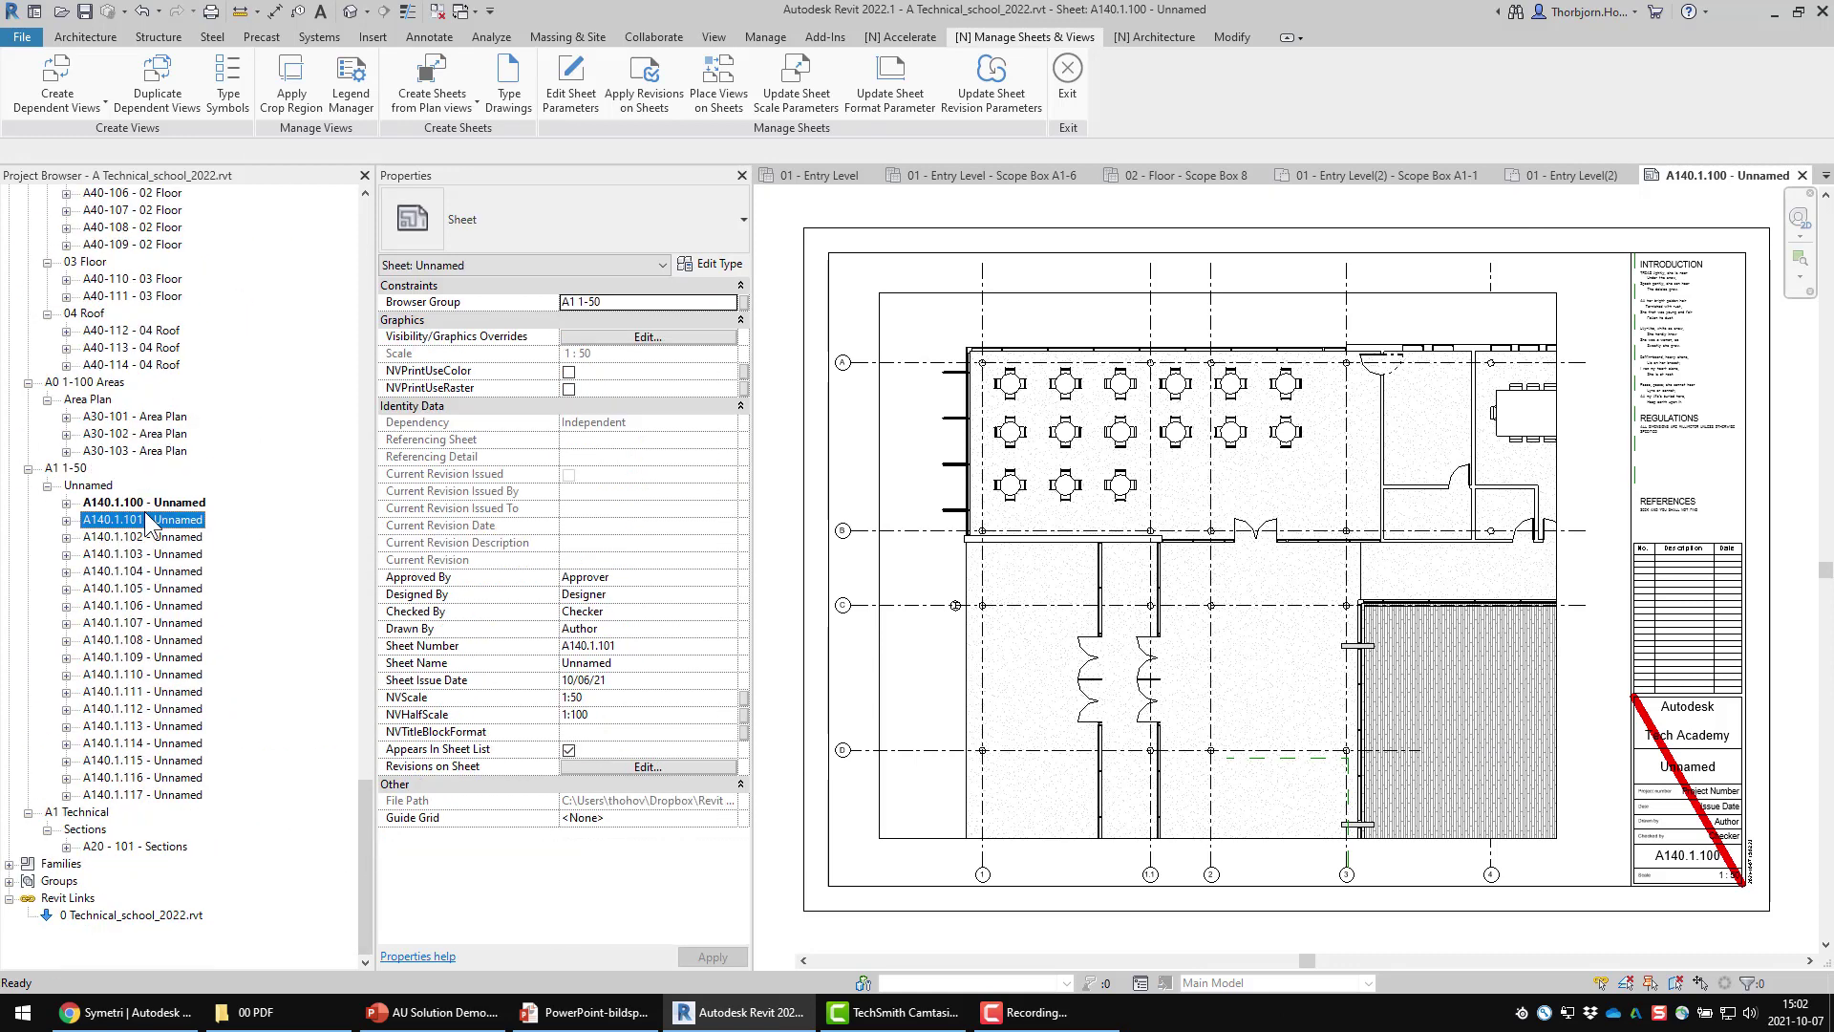
double_click(168, 570)
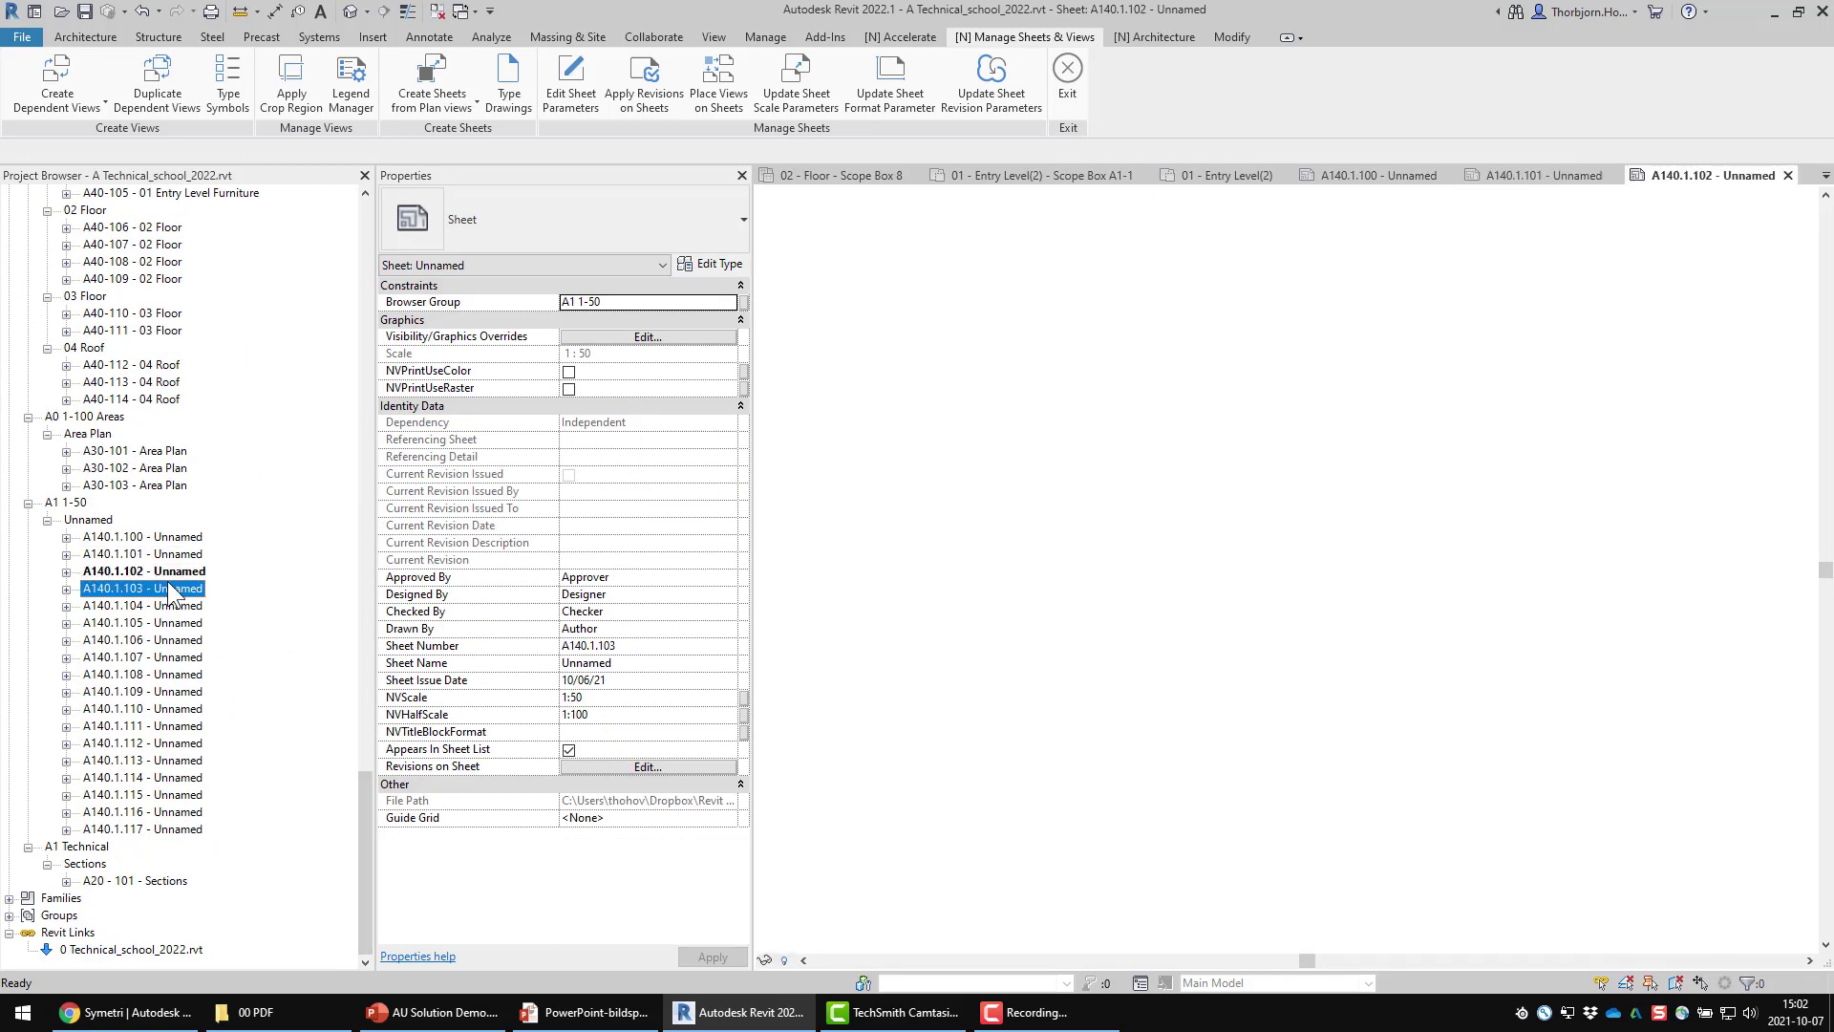
double_click(172, 588)
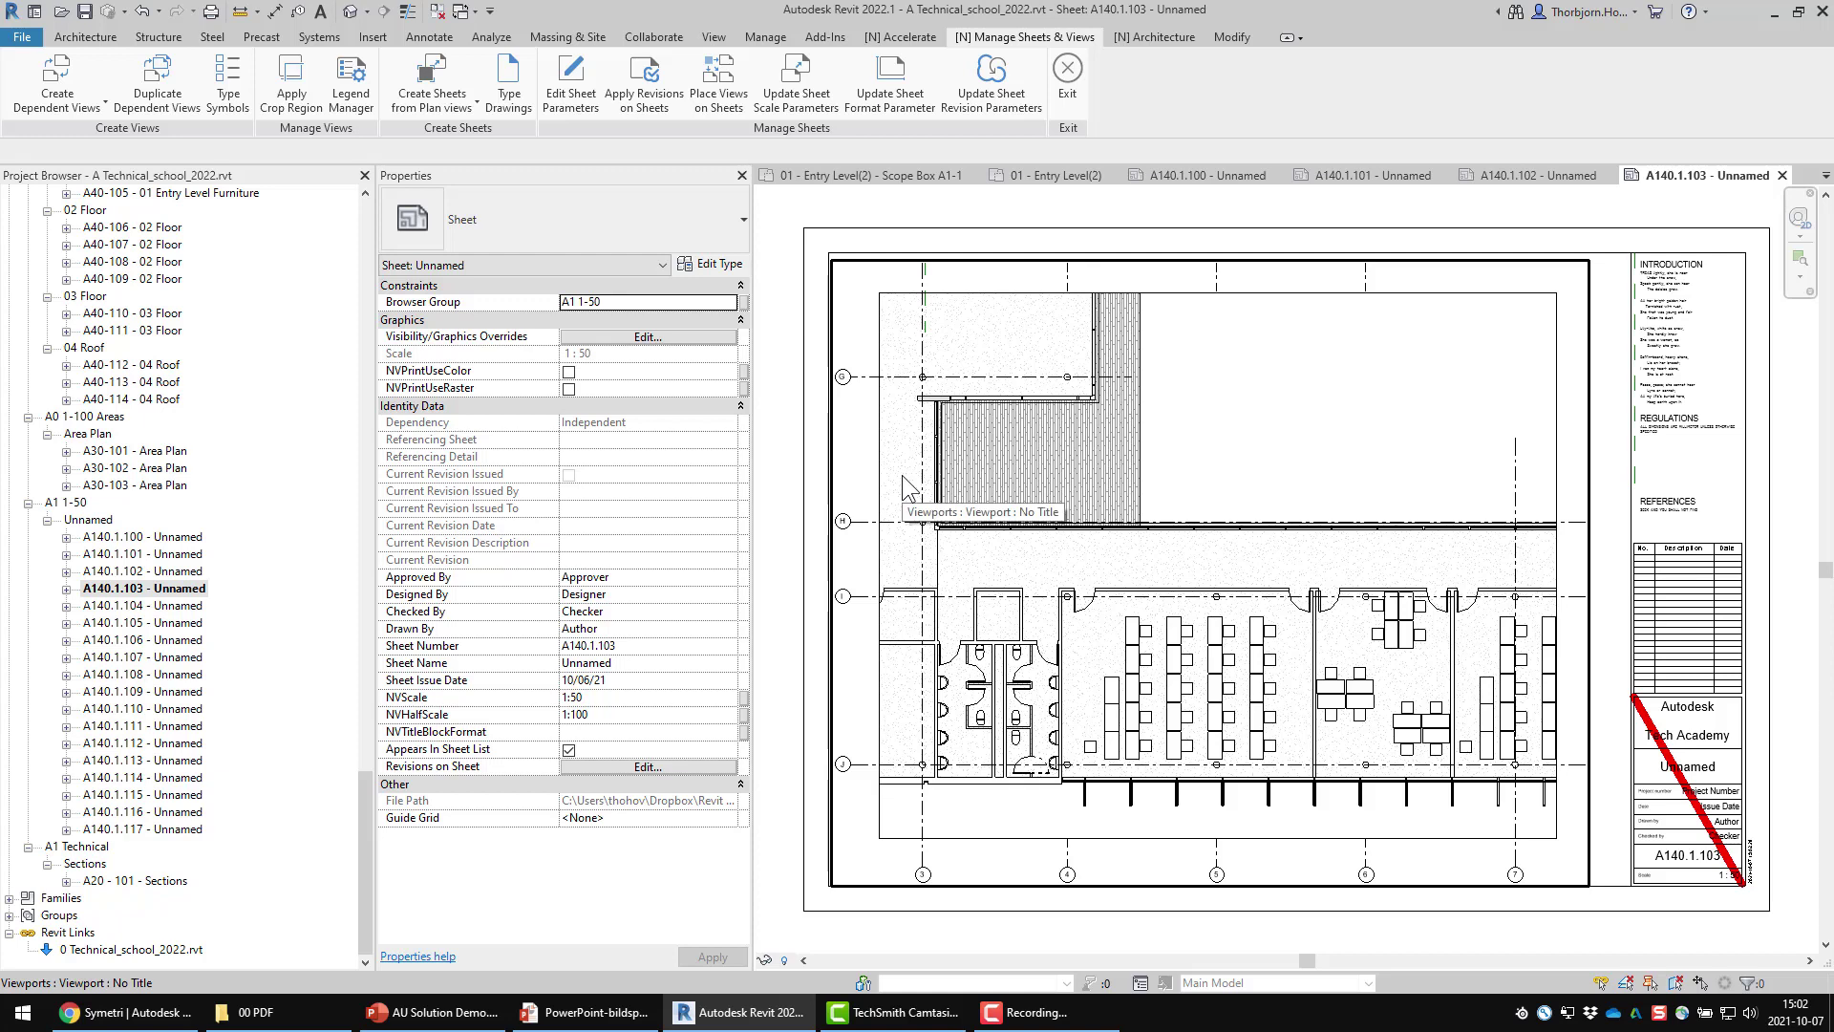
click(188, 659)
double_click(187, 660)
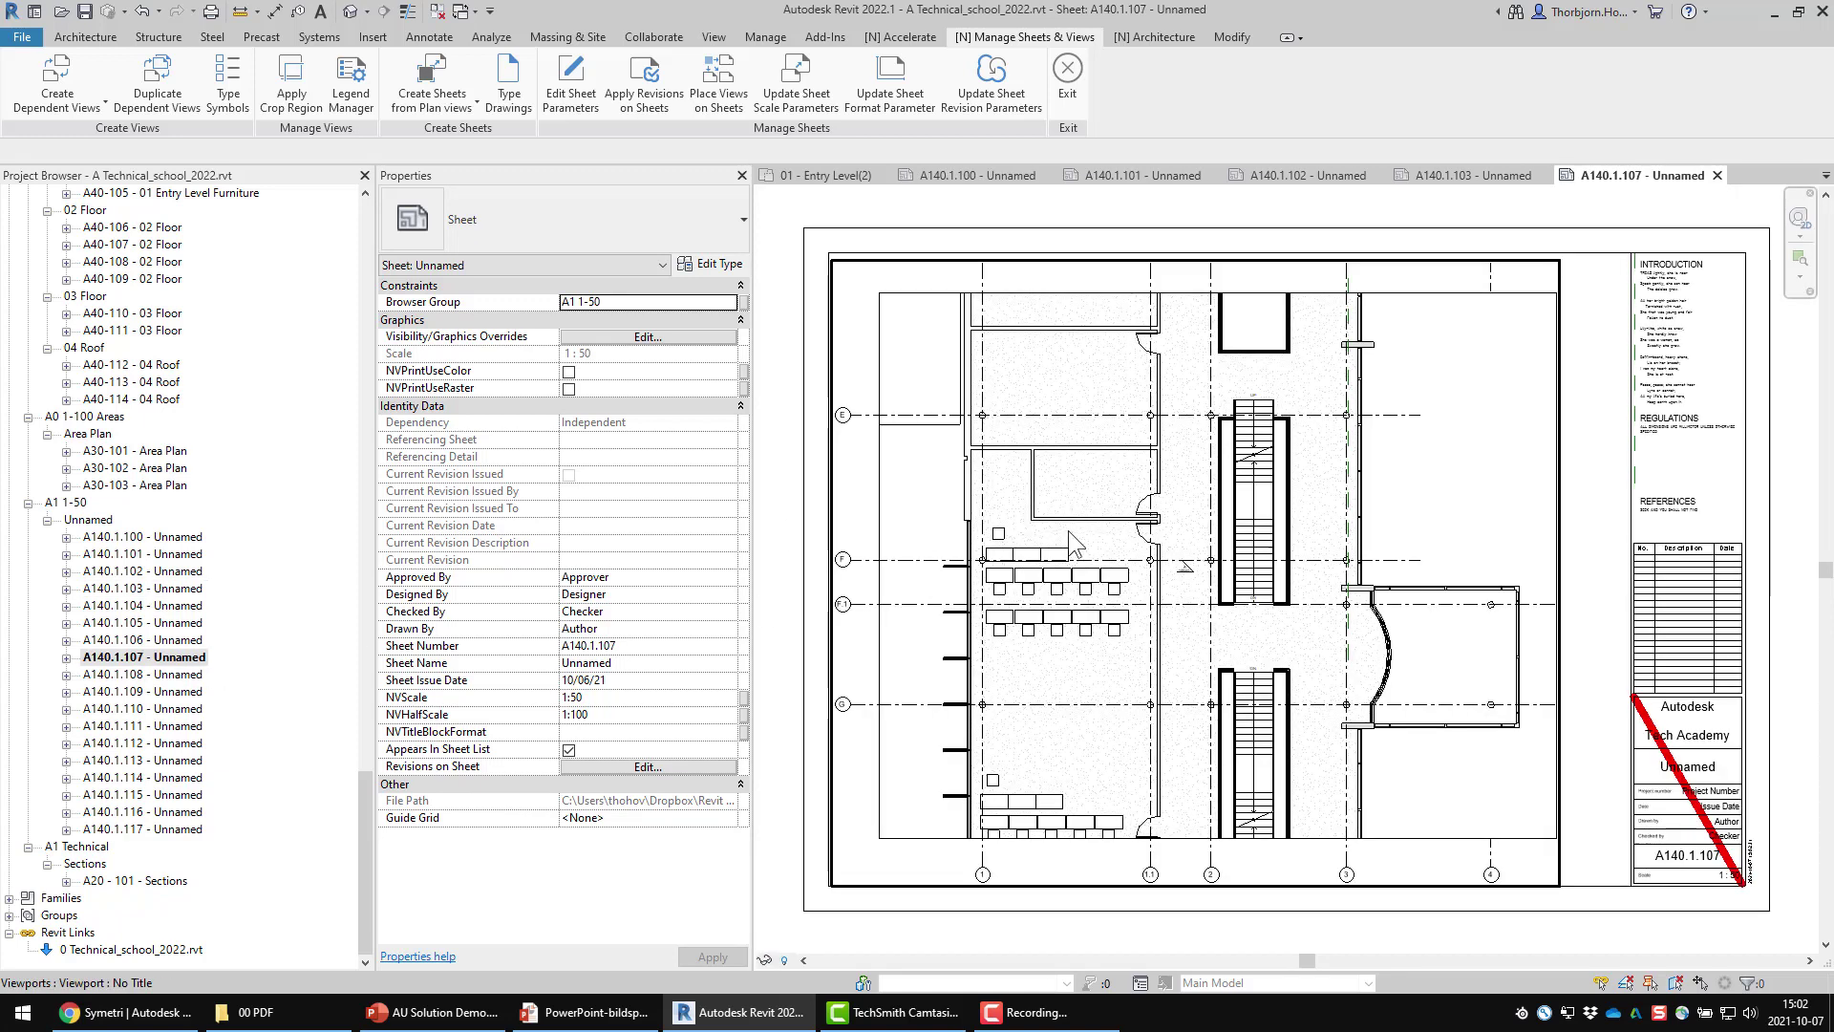
scroll(1746, 298, up, 4)
scroll(1735, 307, up, 3)
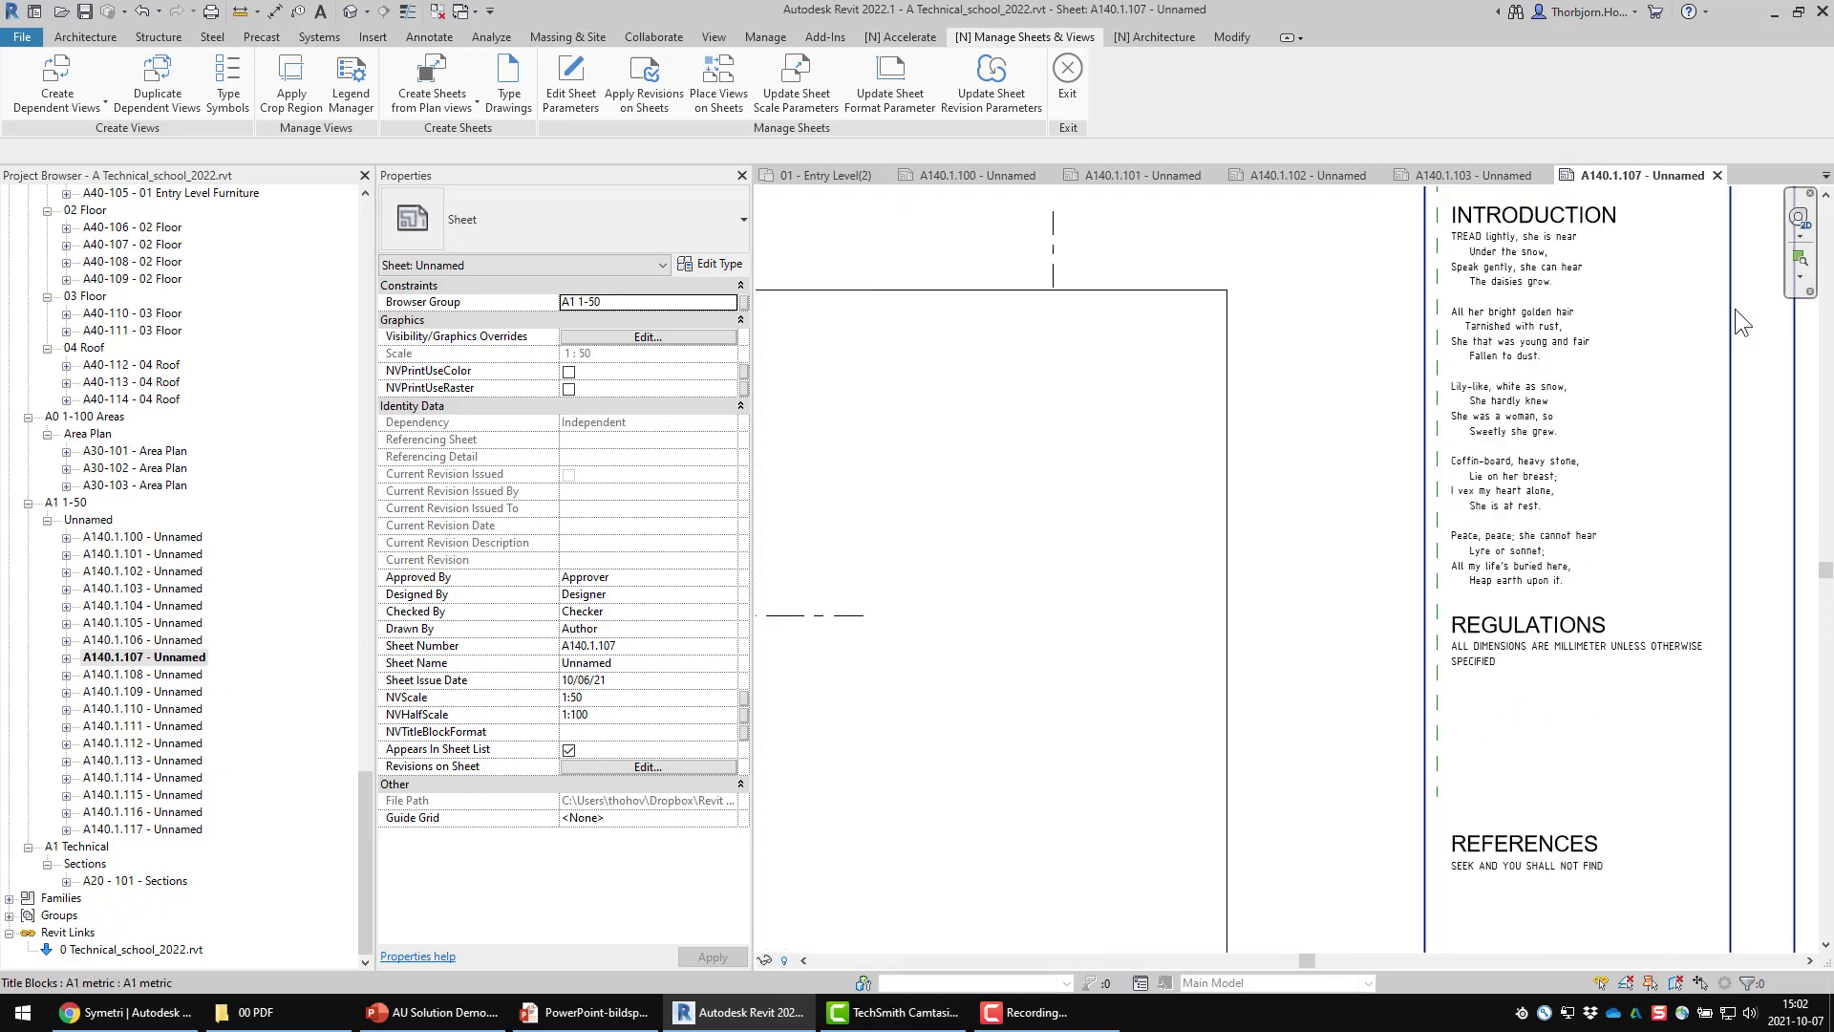
key(z)
key(f)
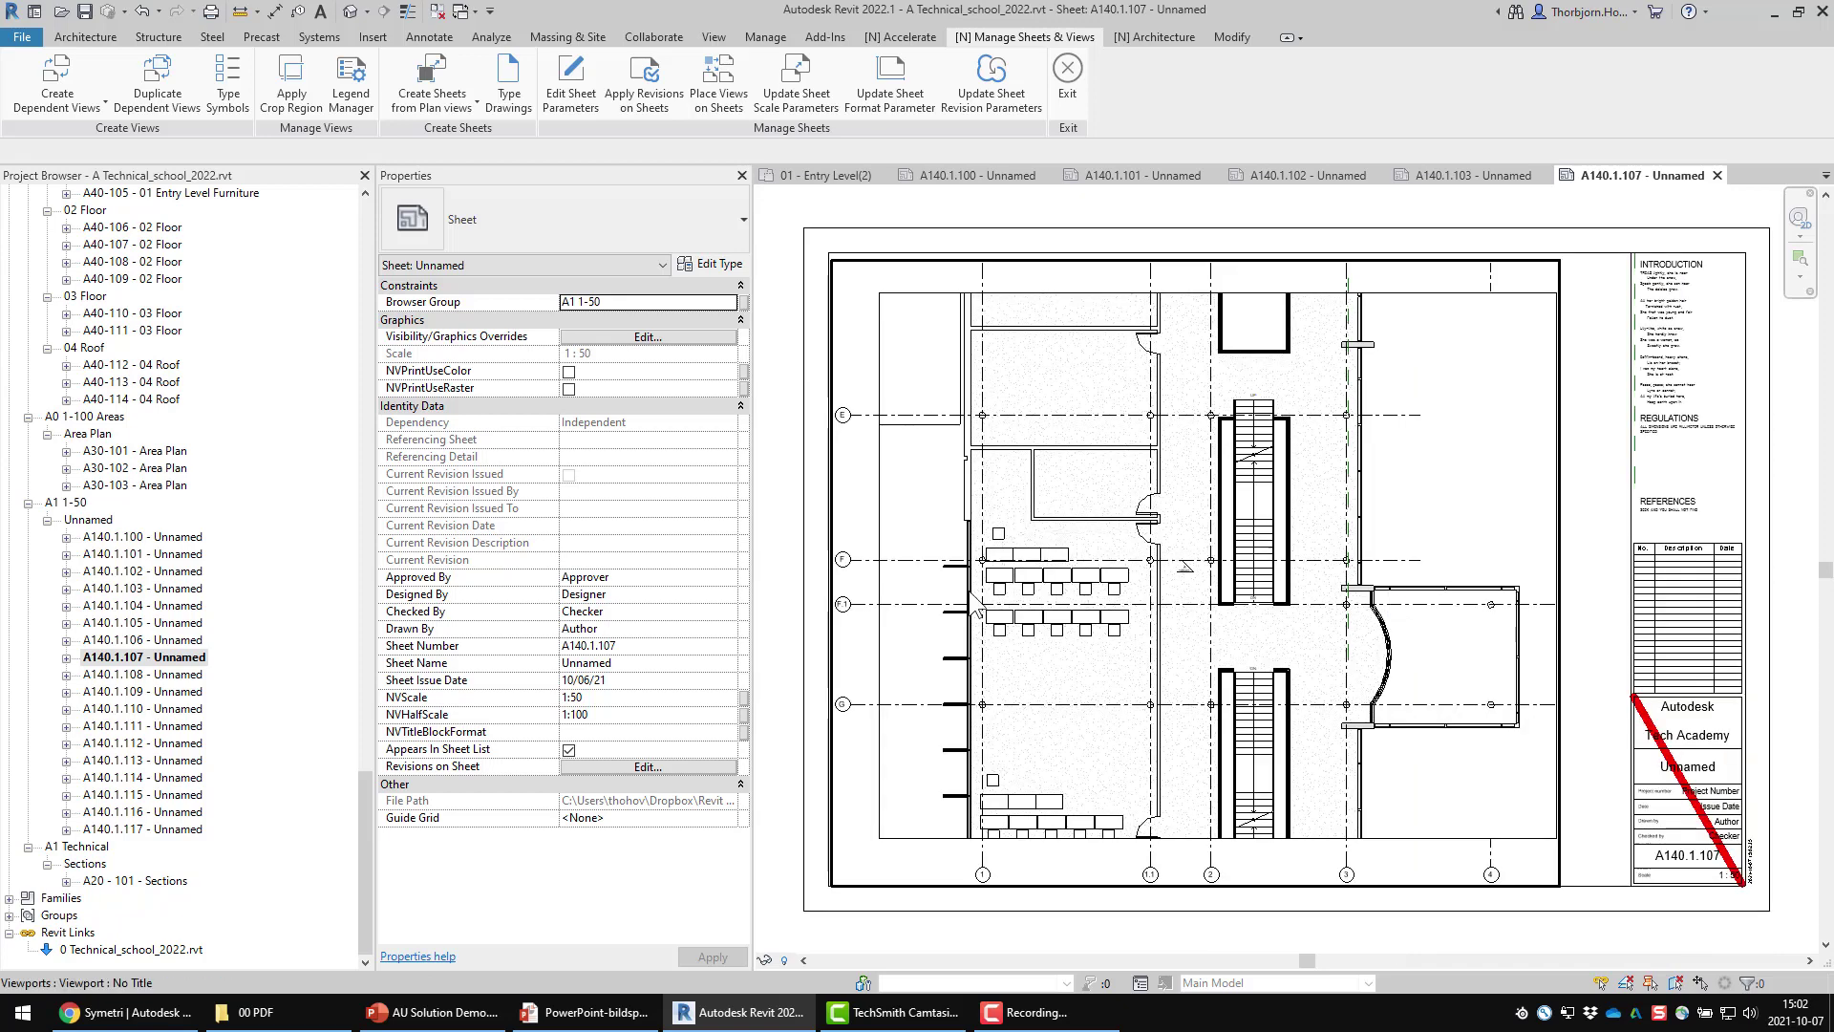
double_click(110, 554)
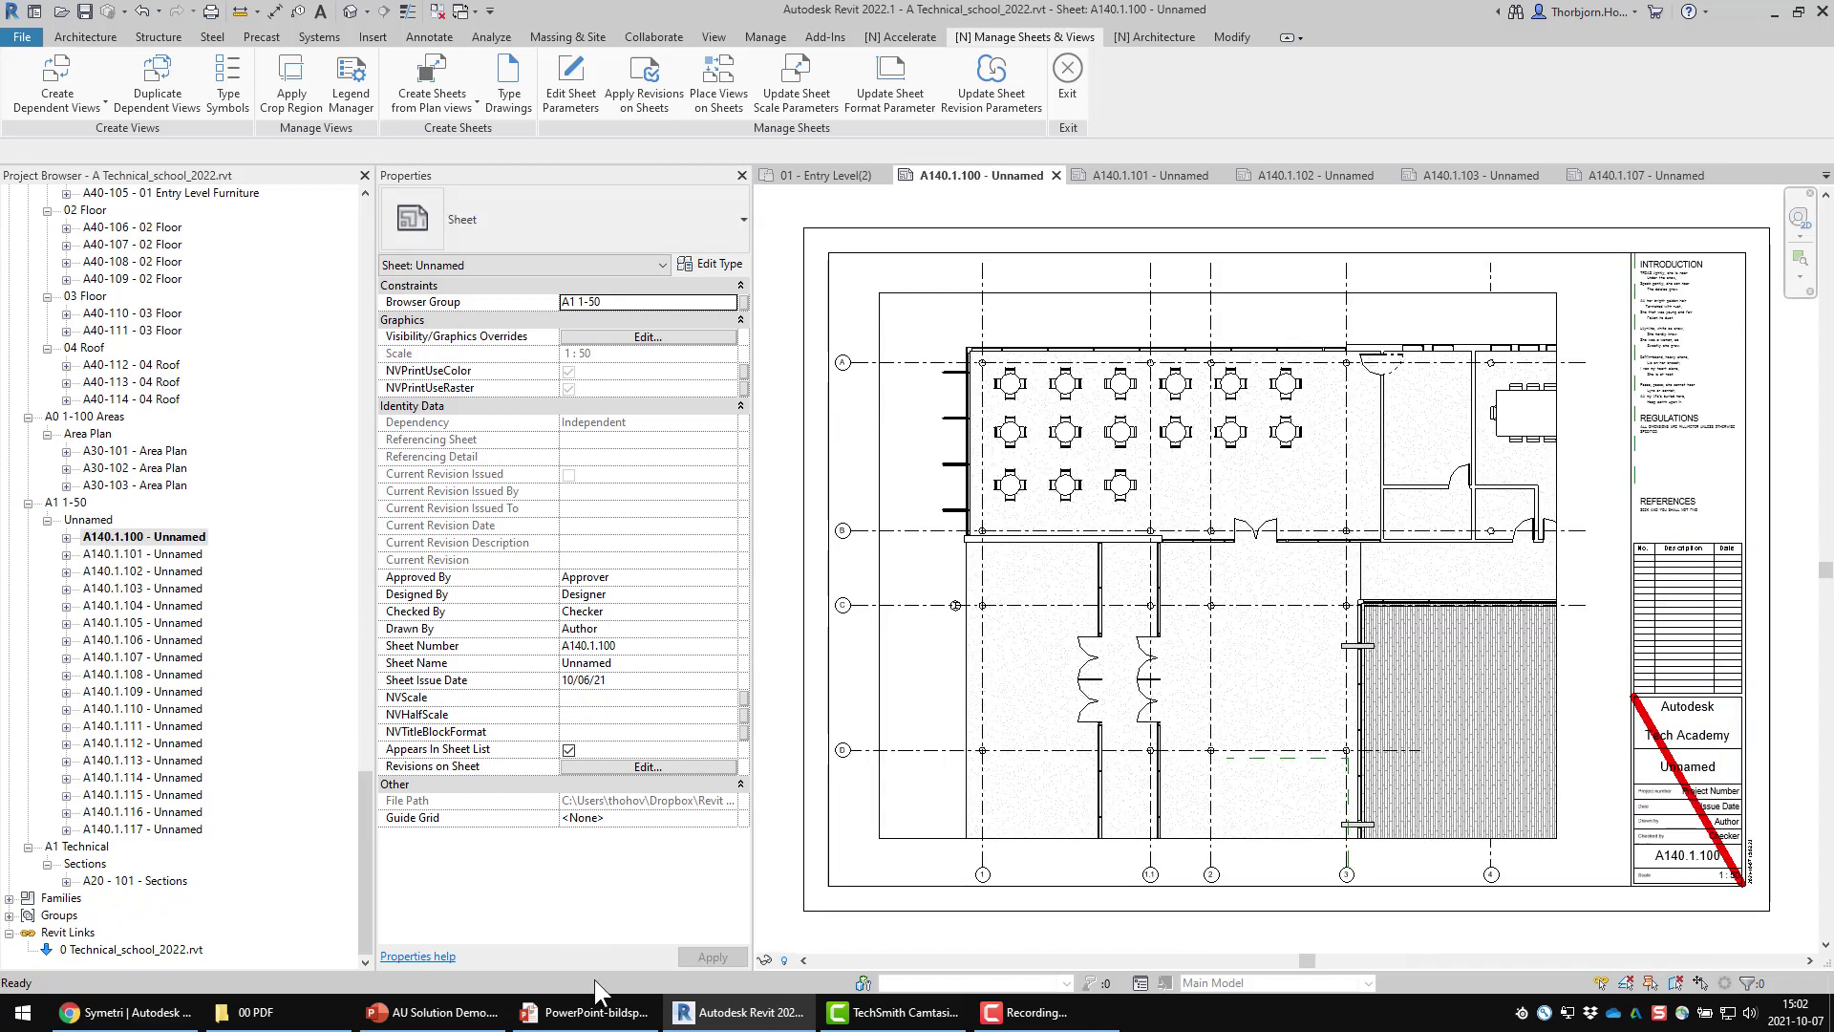
Switch back to the PowerPoint presentation at the Create Sheets slide
click(593, 1012)
click(615, 1022)
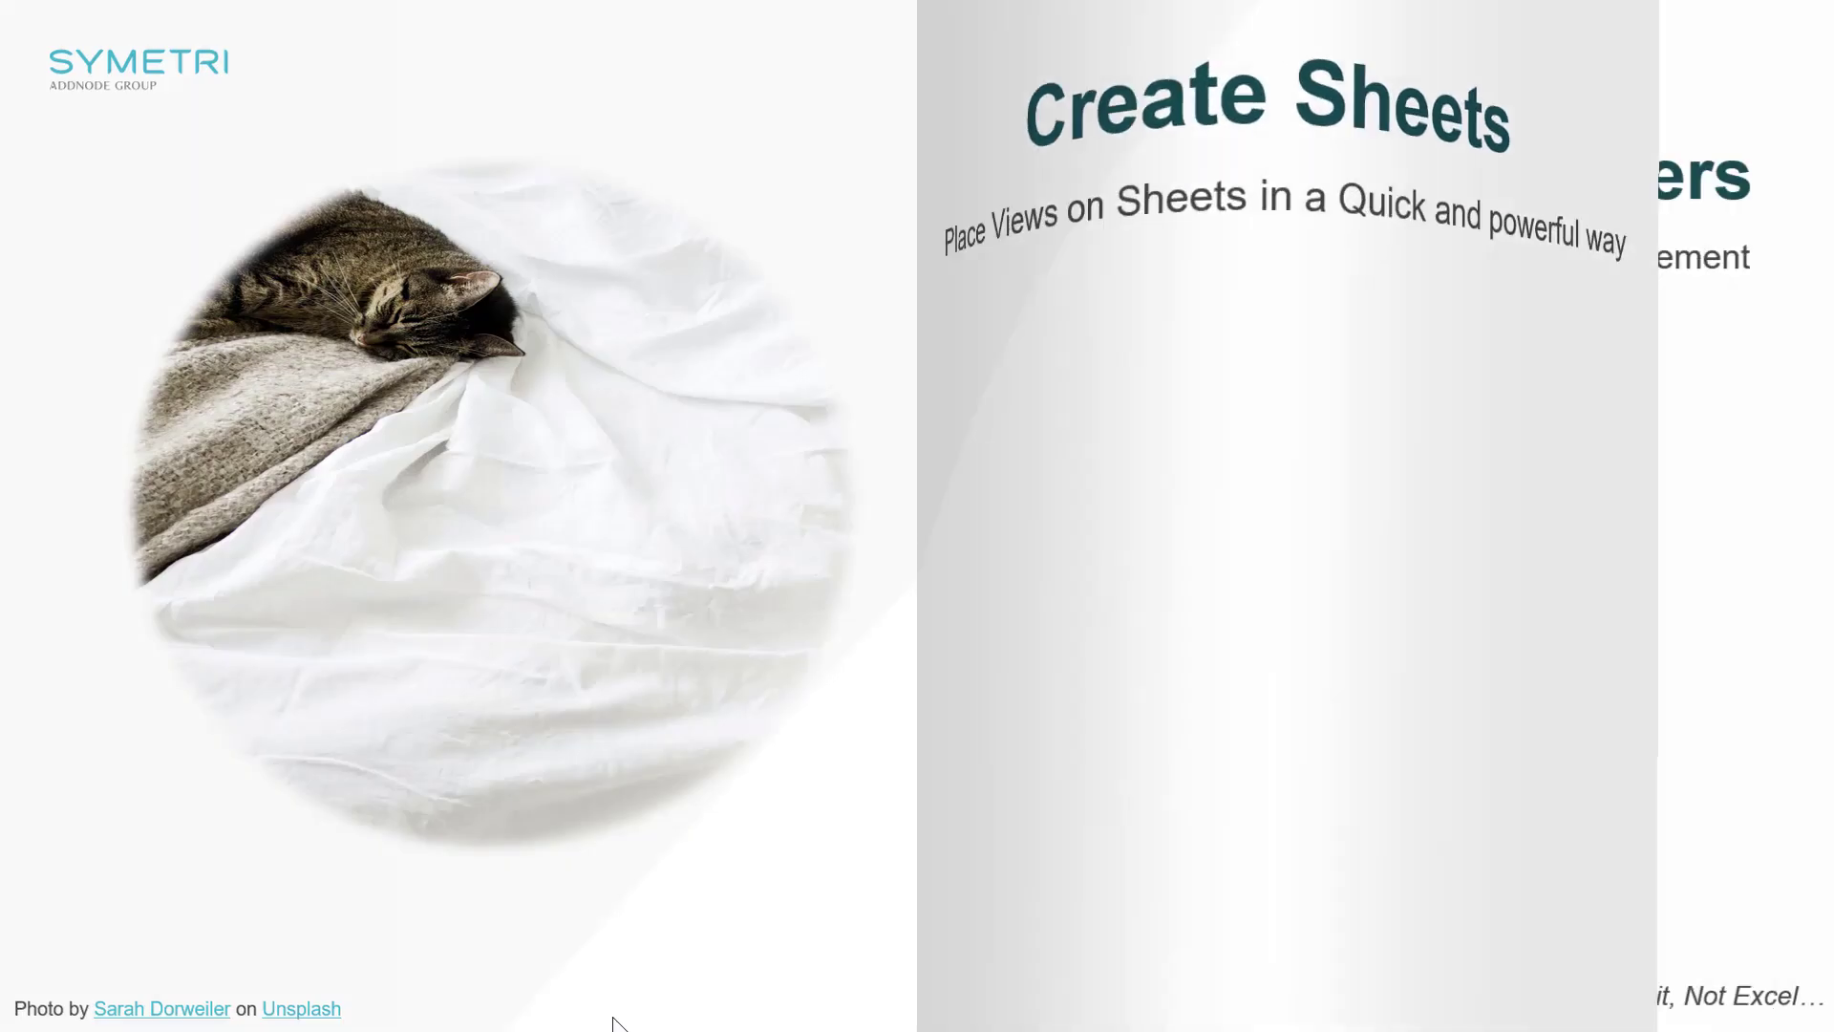